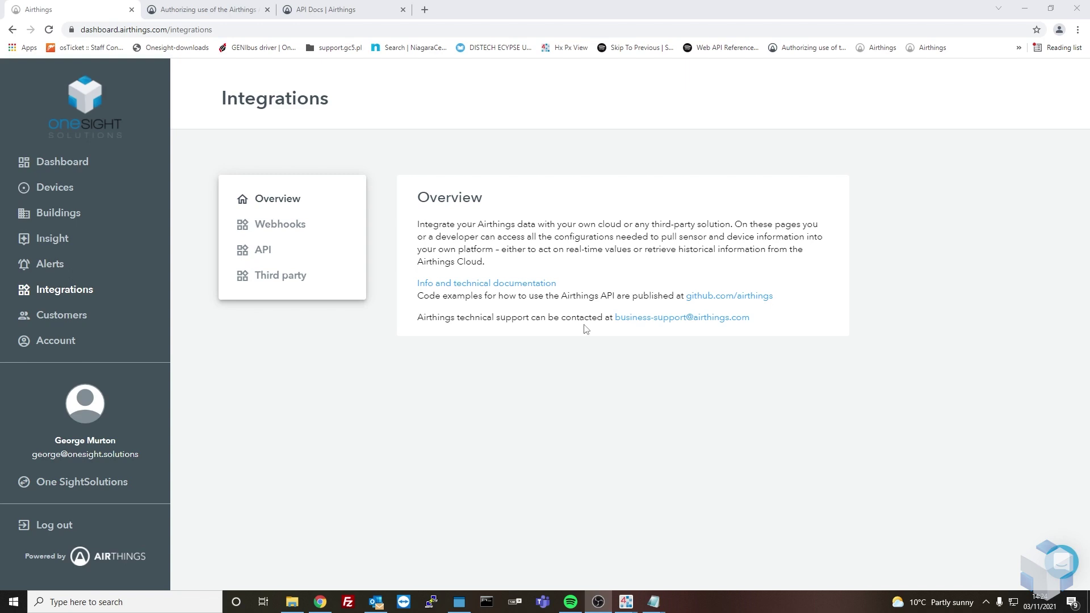
Open the Youtube API client under Integrations > API and reveal its client secret
click(254, 250)
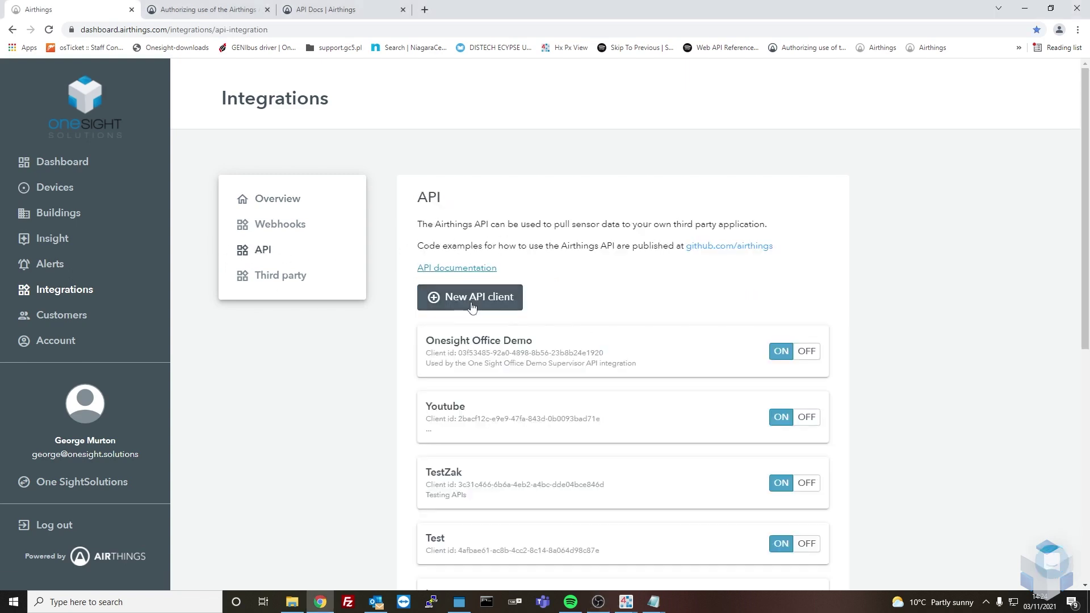
click(600, 424)
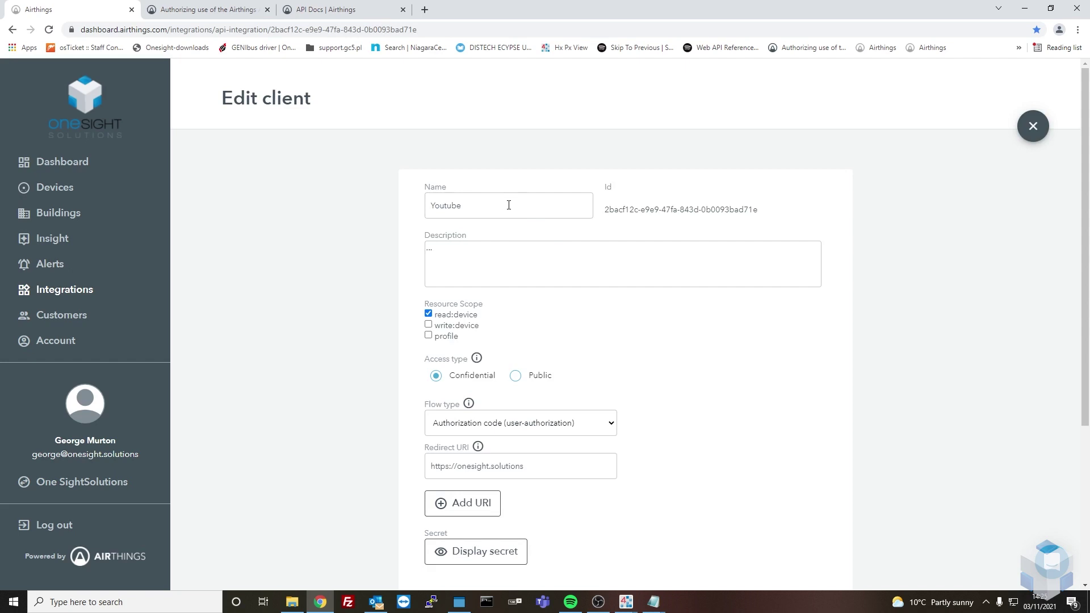
drag(603, 211, 760, 211)
scroll(732, 295, down, 3)
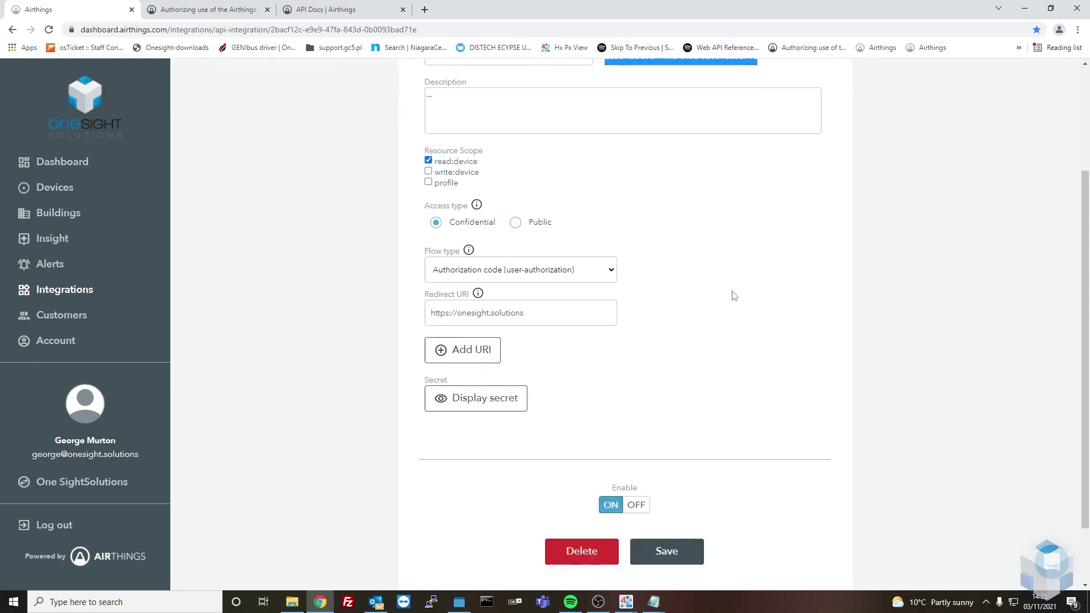
click(506, 391)
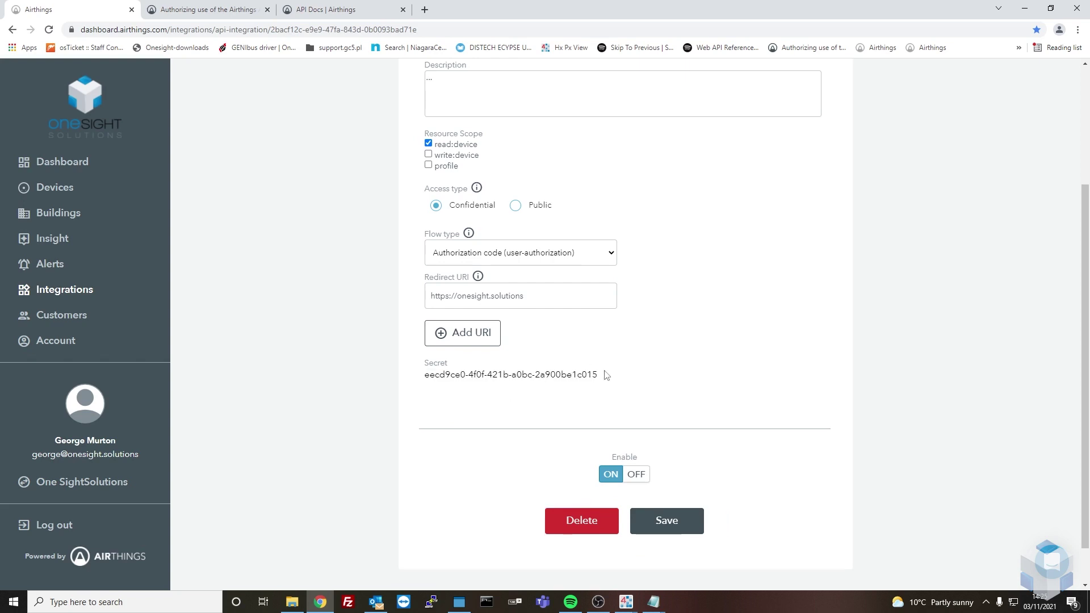
Confirm the redirect URI is unchanged and the flow type stays Authorization code
scroll(625, 375, up, 1)
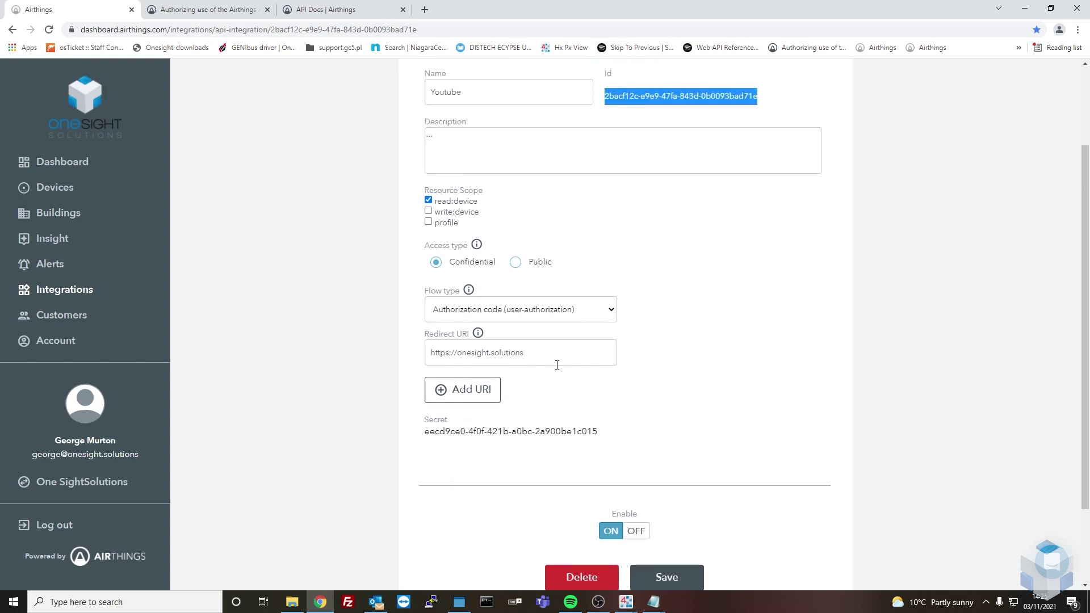
click(603, 344)
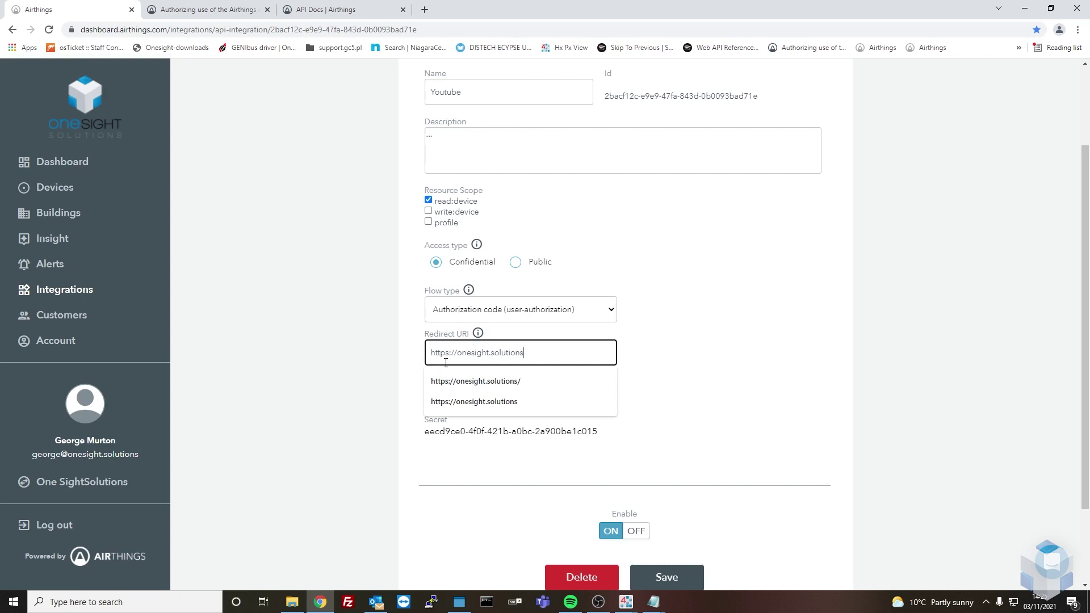
click(683, 358)
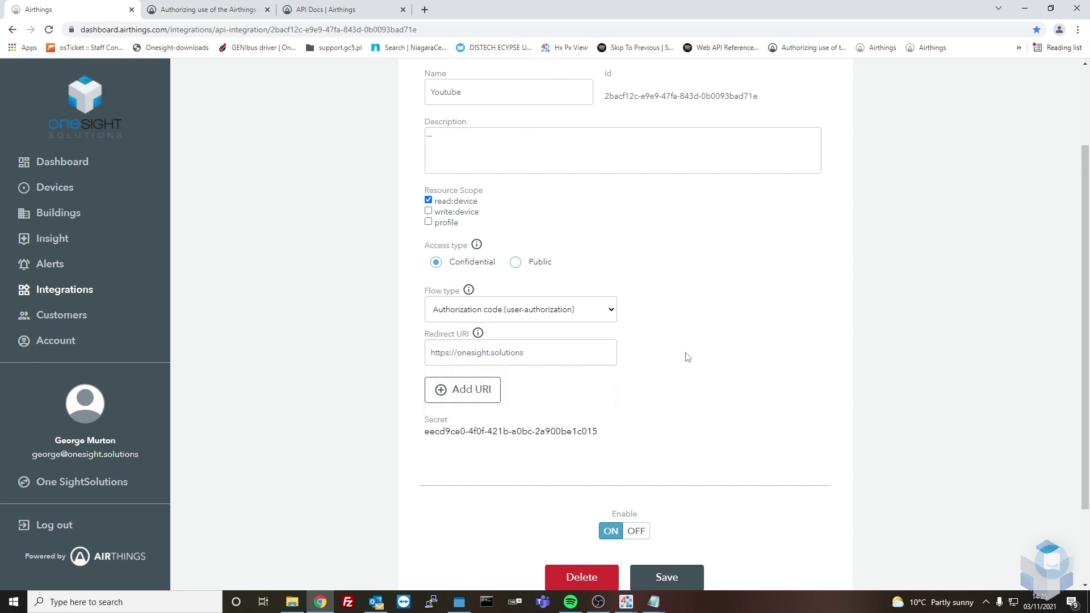
click(567, 355)
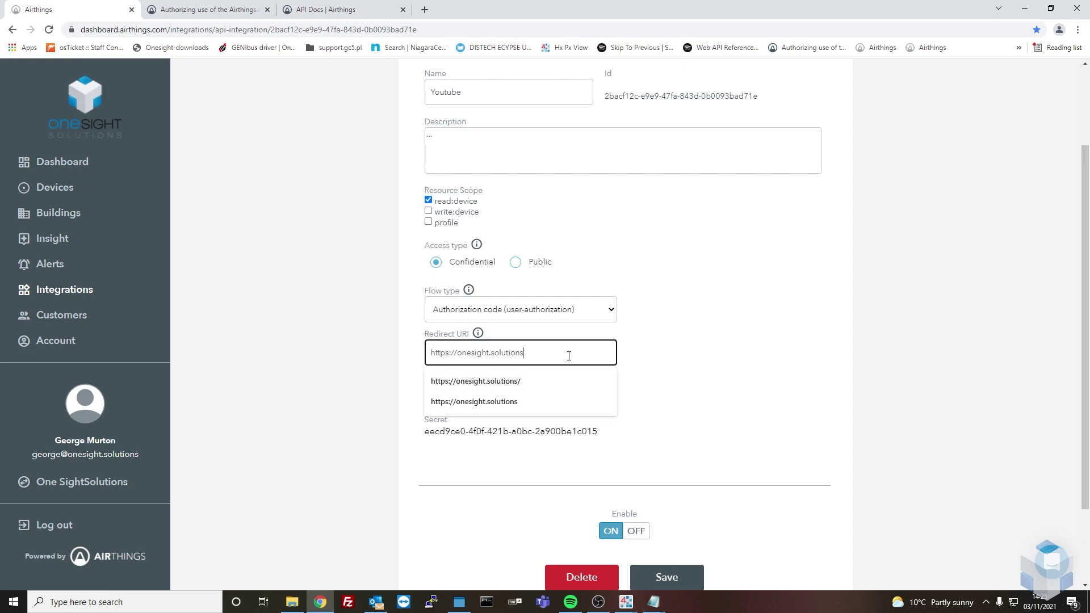
click(656, 343)
click(610, 321)
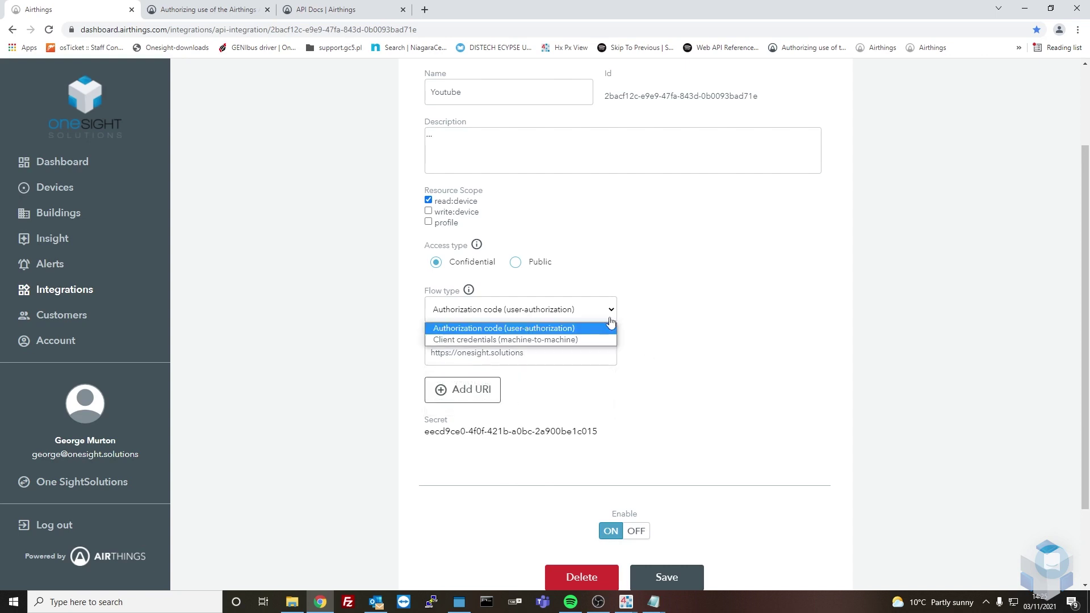
click(464, 329)
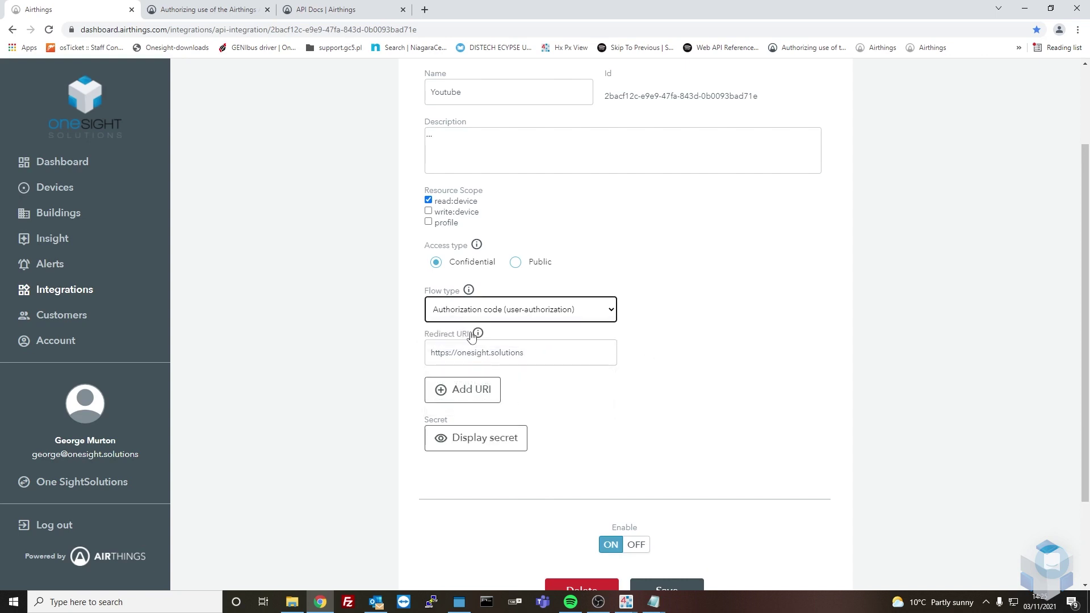
Scroll the Authorization docs to the Code Flow section with the authorize URL format and token URL
click(207, 9)
scroll(334, 185, up, 10)
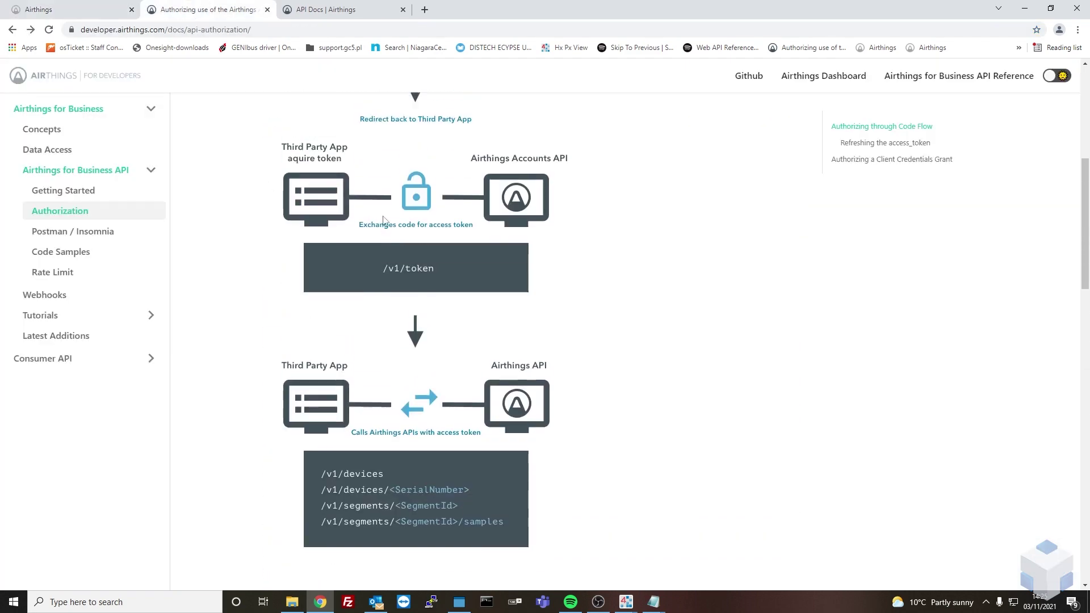
scroll(388, 220, down, 2)
scroll(542, 164, up, 2)
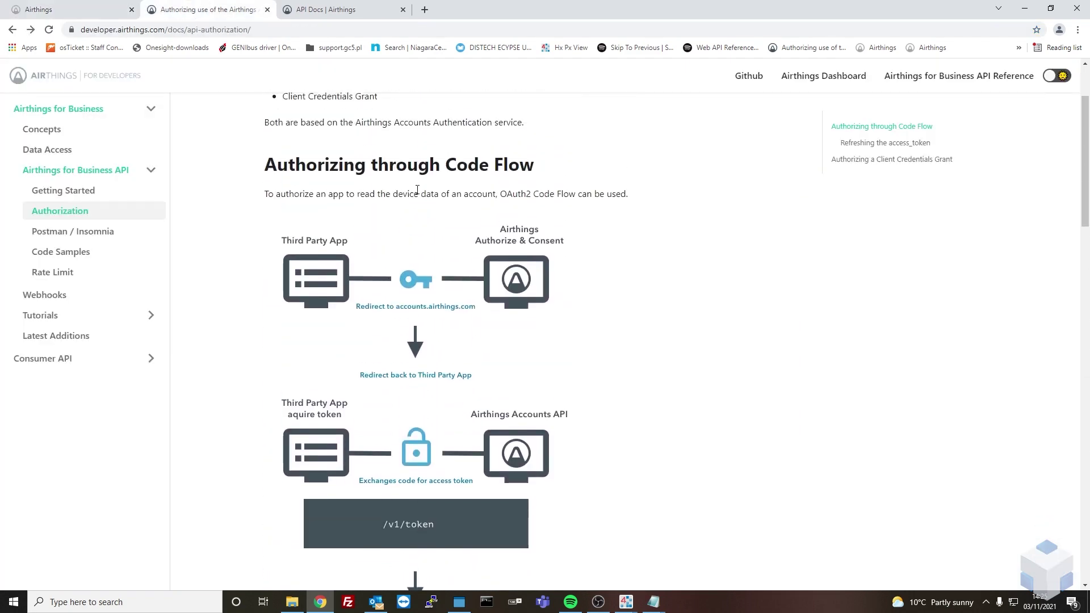
scroll(519, 207, down, 1)
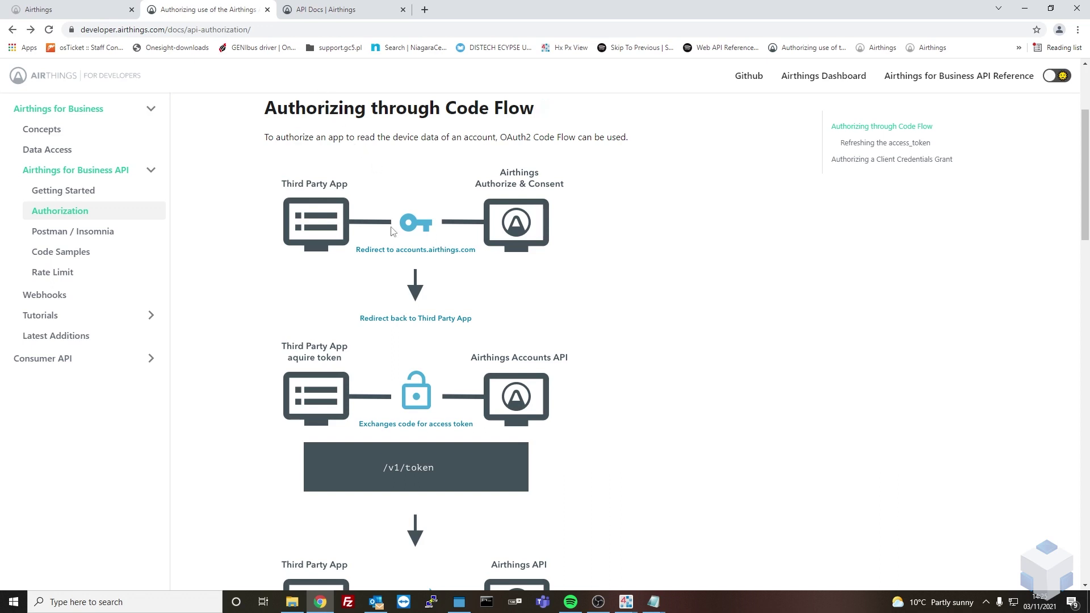
scroll(391, 230, down, 2)
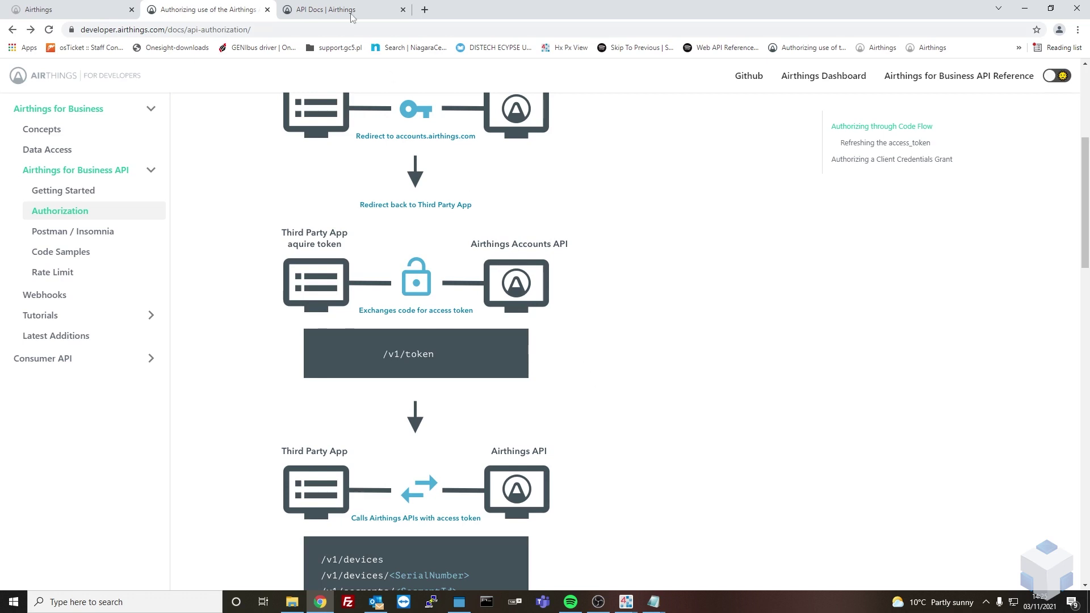
scroll(463, 267, down, 5)
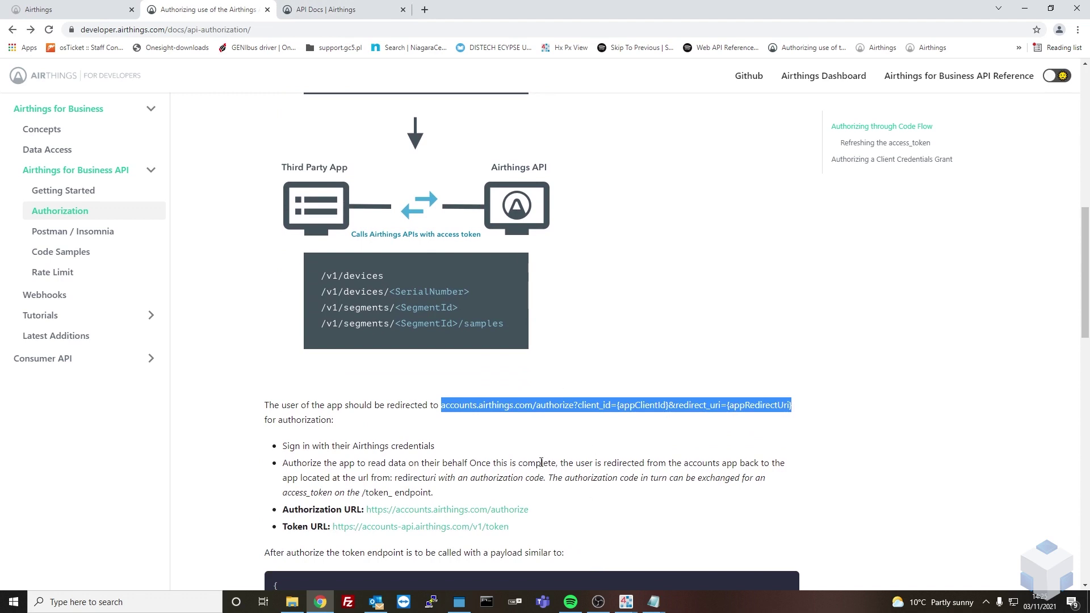
click(540, 462)
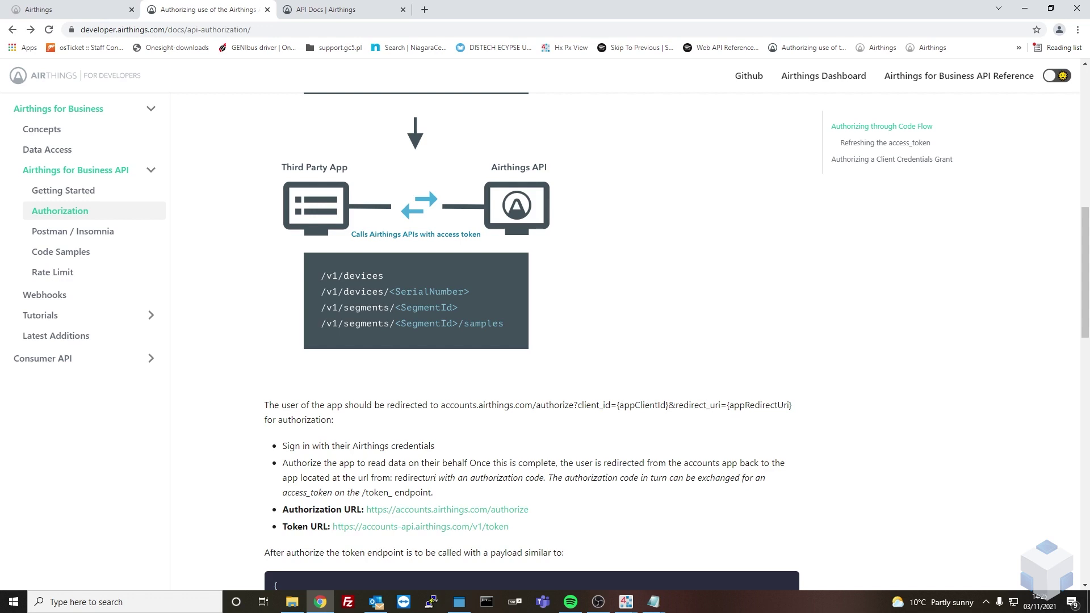
key(alt+Tab)
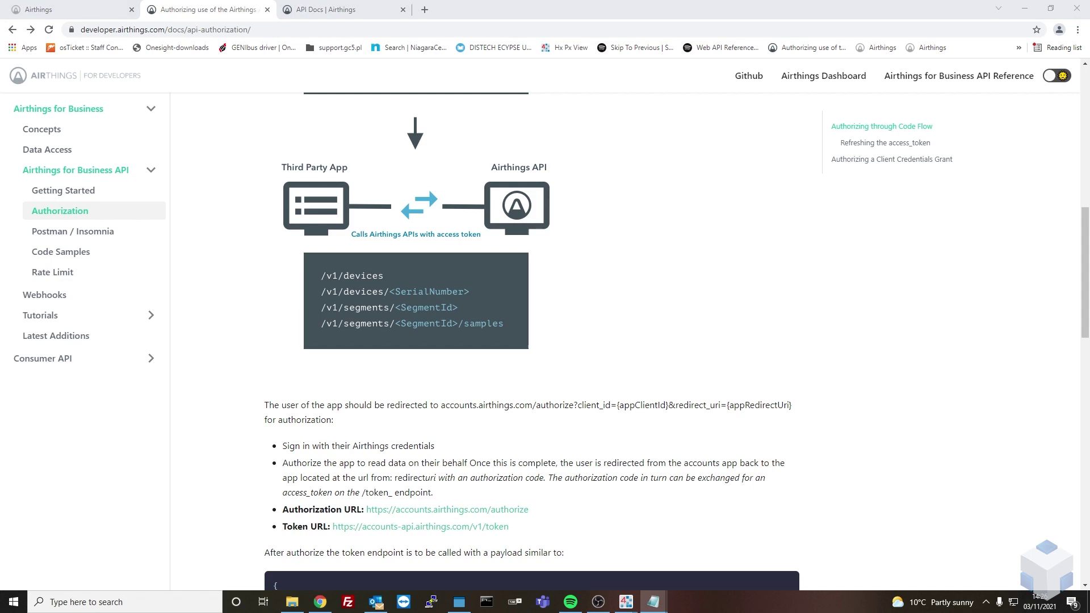
Paste the Airthings authorize URL with client ID and onesight.solutions redirect into a new tab, unloaded
click(424, 9)
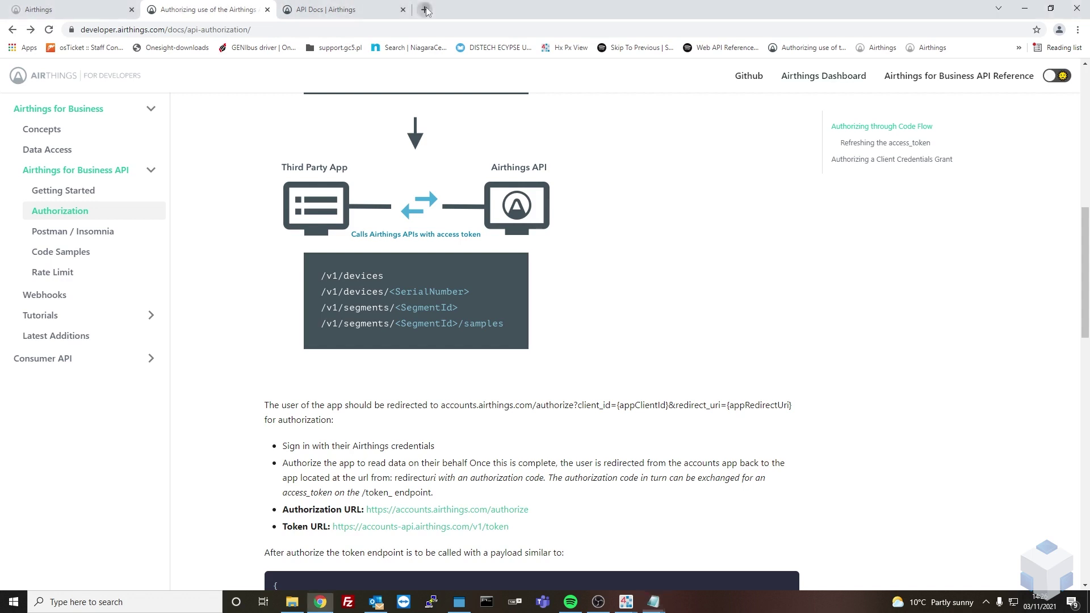
text(accounts.airthings.com/authorize?client_id=2bacf12c-e9e9-47fa-843d-0b0093bad71e&redirect_uri=https://onesight.solutions)
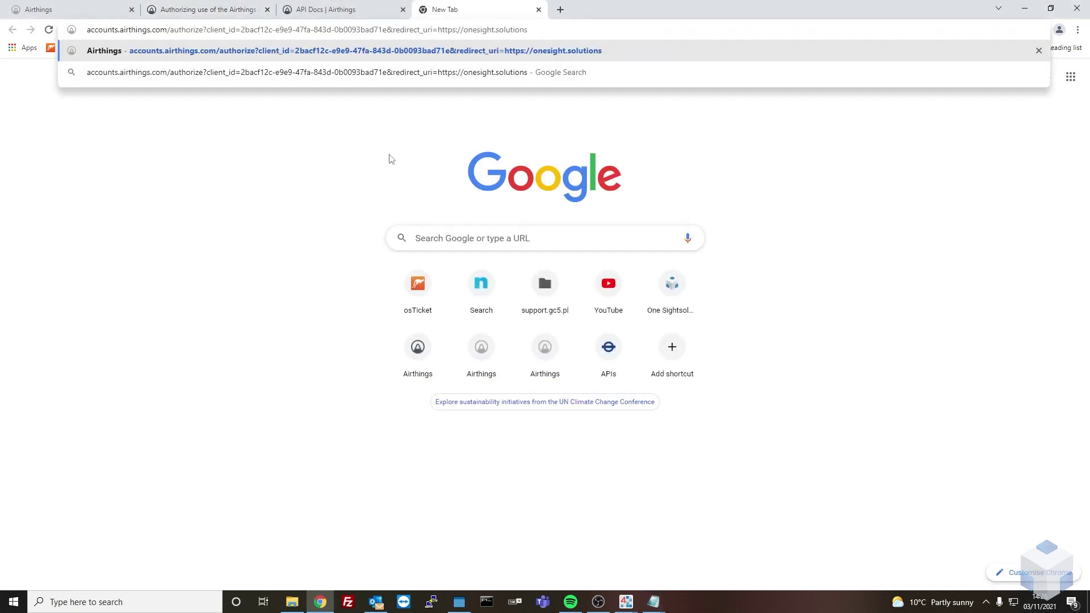
click(356, 163)
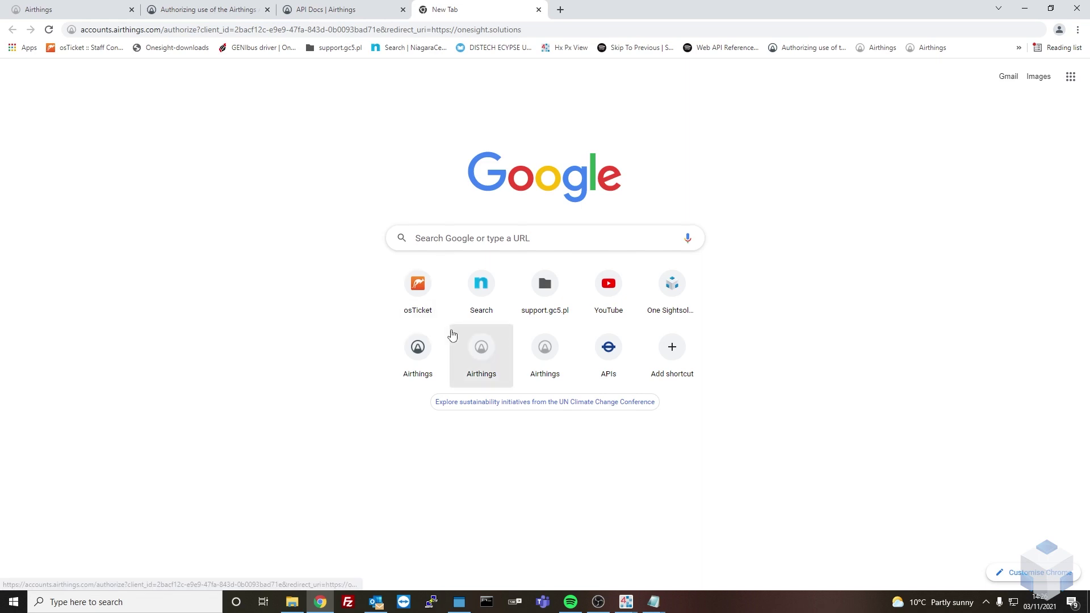
Place an ApiRequest from the ossEasyAPI palette named Token on the wire sheet and open its property sheet
mouse_move(623, 602)
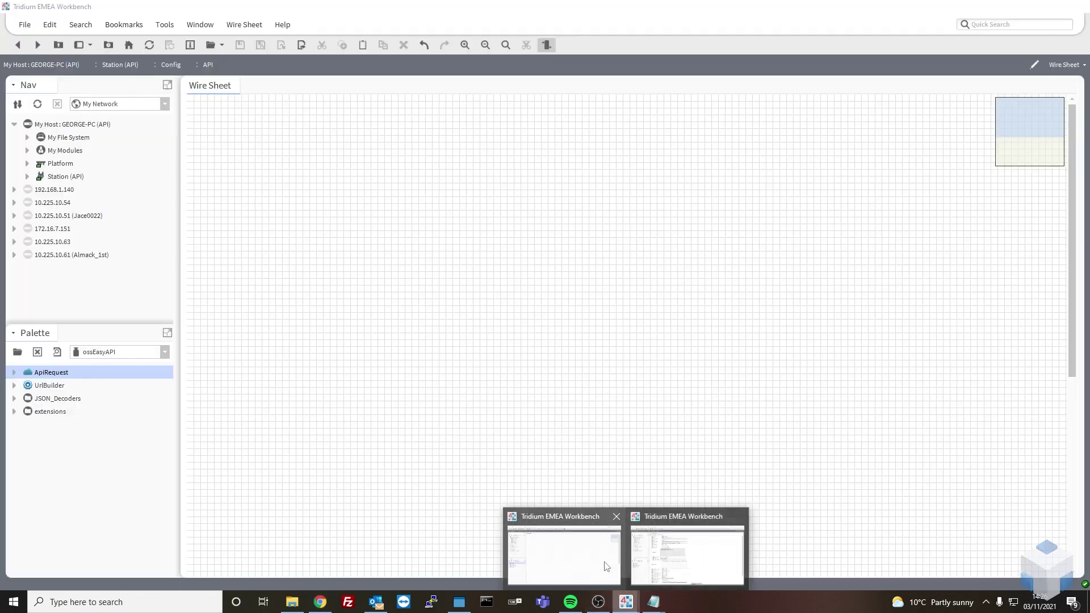
click(606, 566)
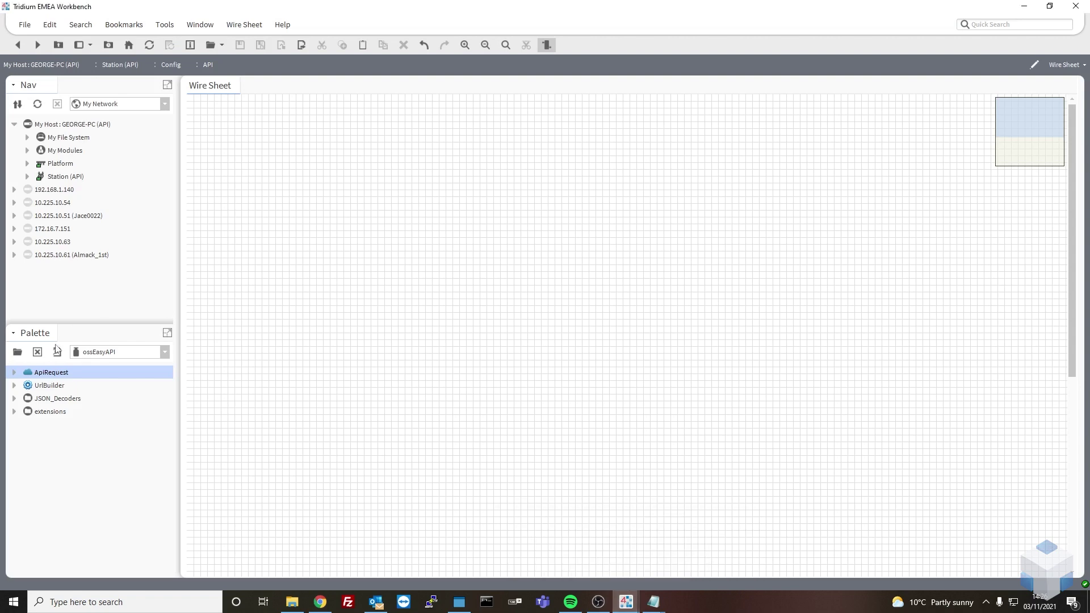
drag(57, 379, 338, 245)
drag(376, 167, 382, 145)
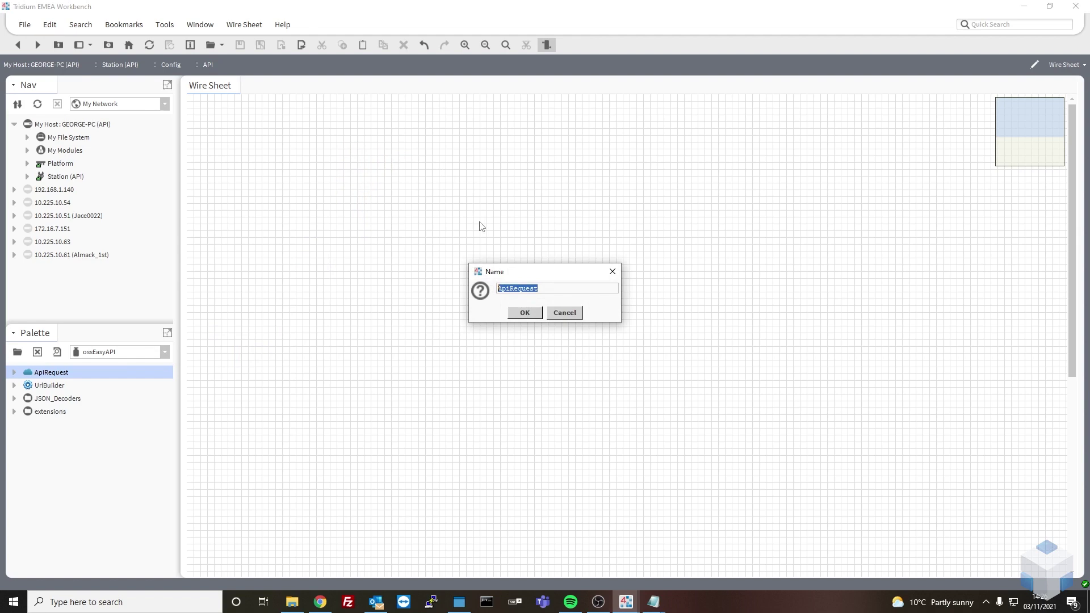
text(Token)
key(Return)
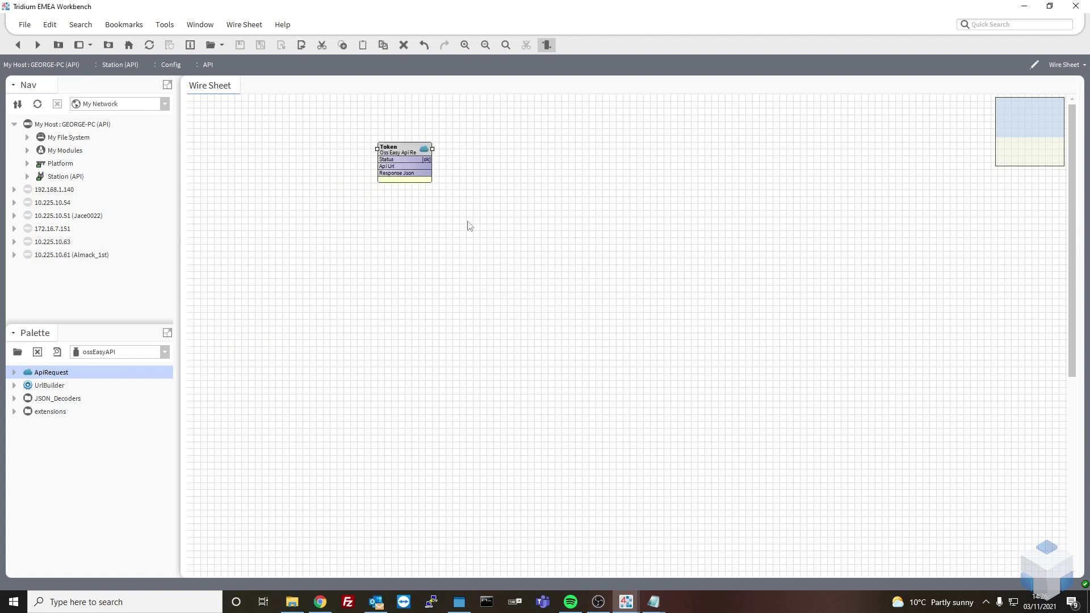
double_click(412, 155)
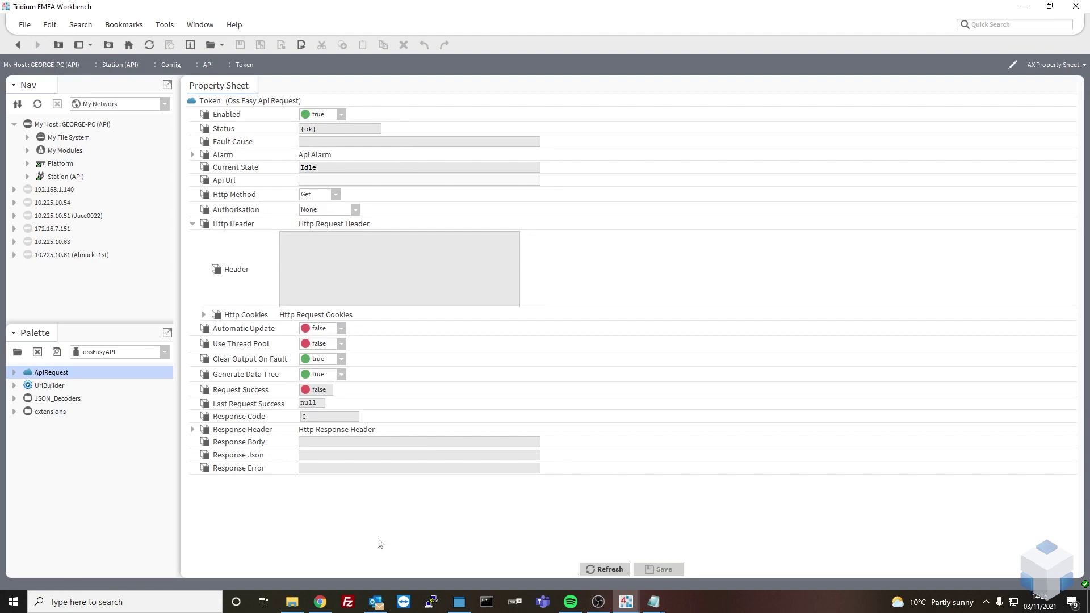
click(320, 601)
Review the token request payload example in the Authorization docs, then minimise Chrome
key(ctrl+Tab)
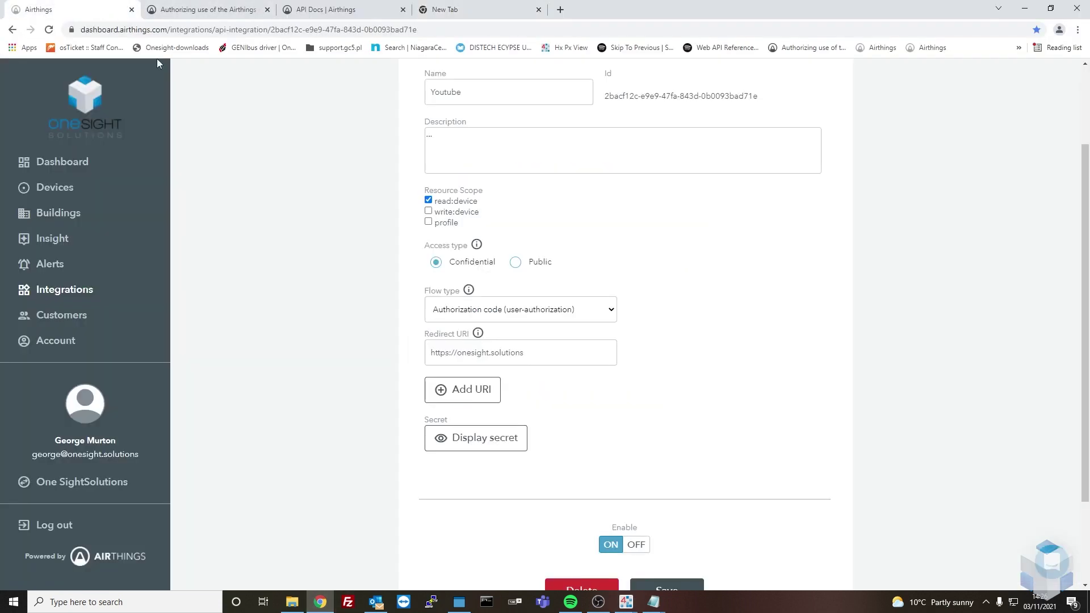
key(ctrl+Tab)
scroll(438, 328, down, 4)
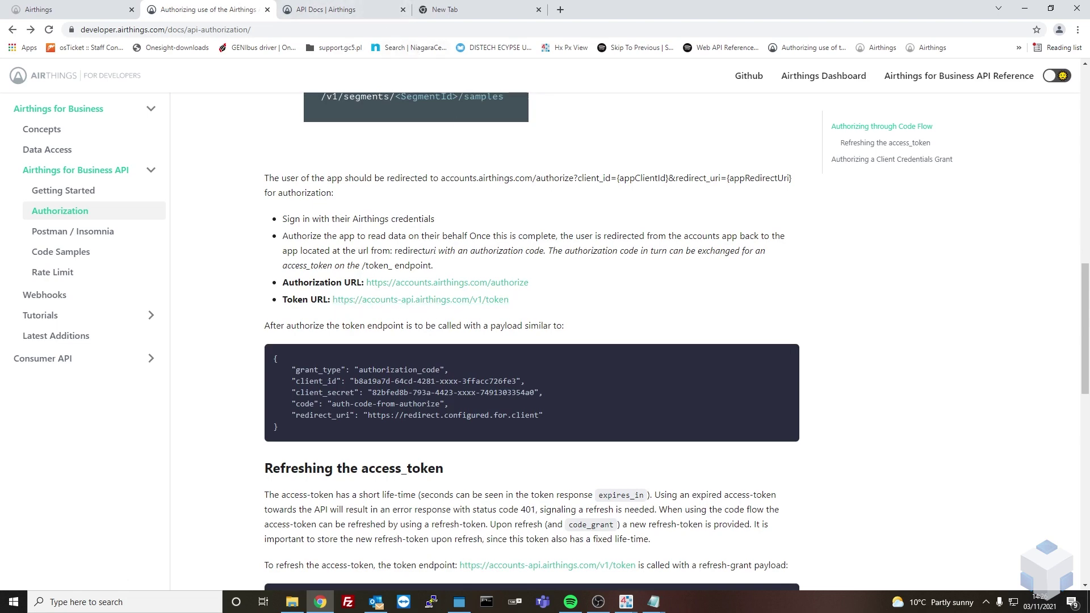
click(1021, 8)
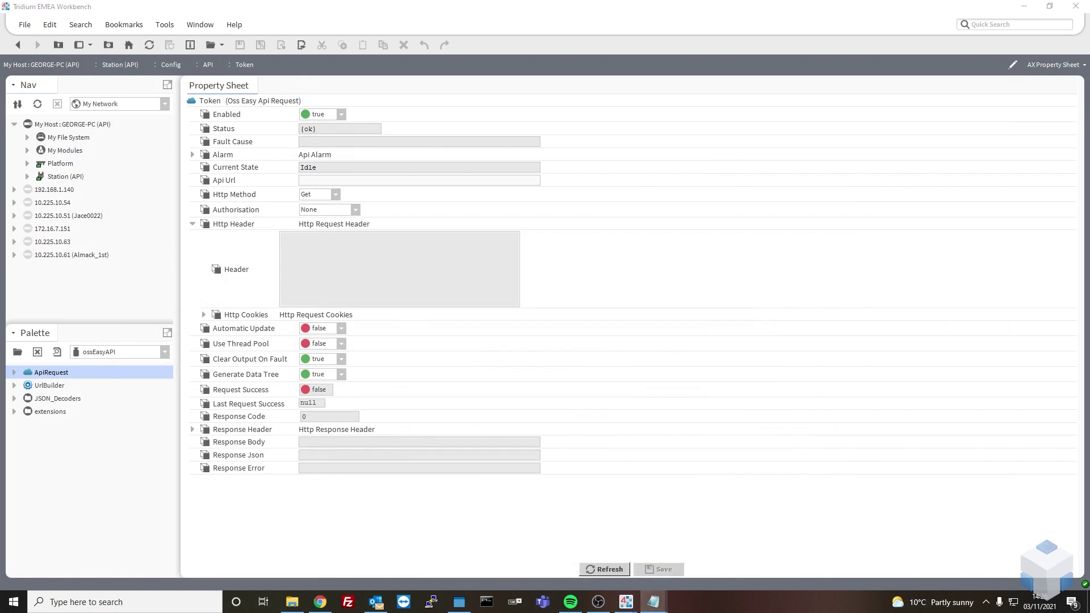
click(369, 179)
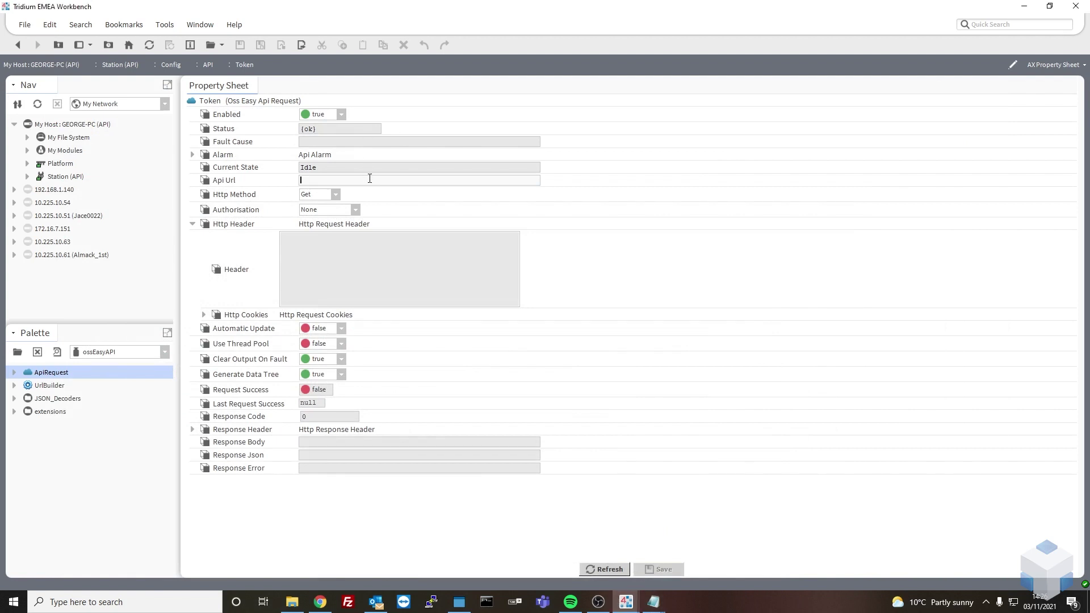
key(ctrl+v)
click(335, 194)
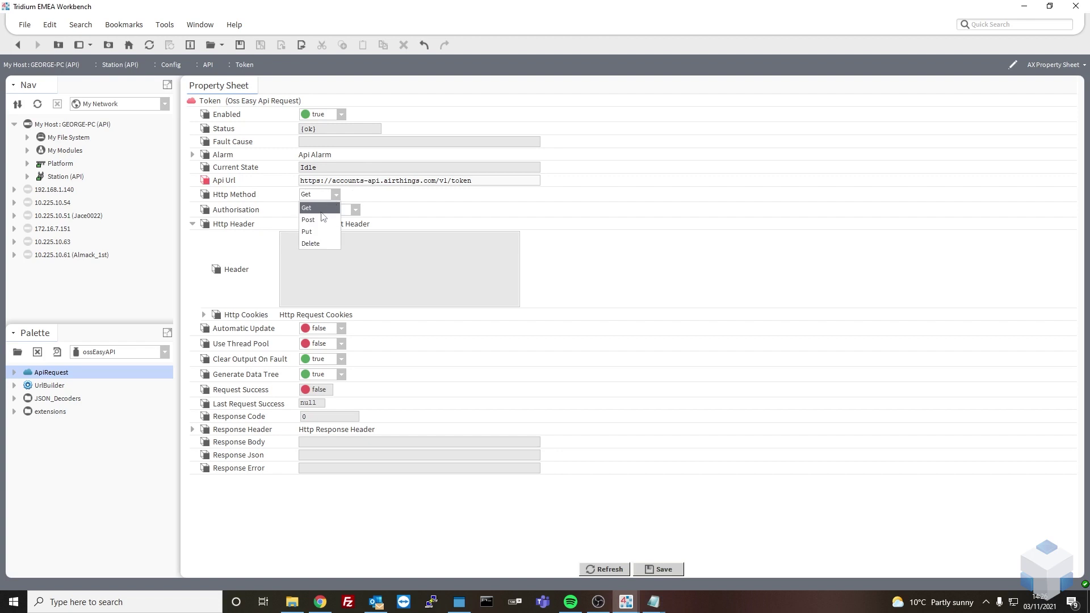
click(319, 221)
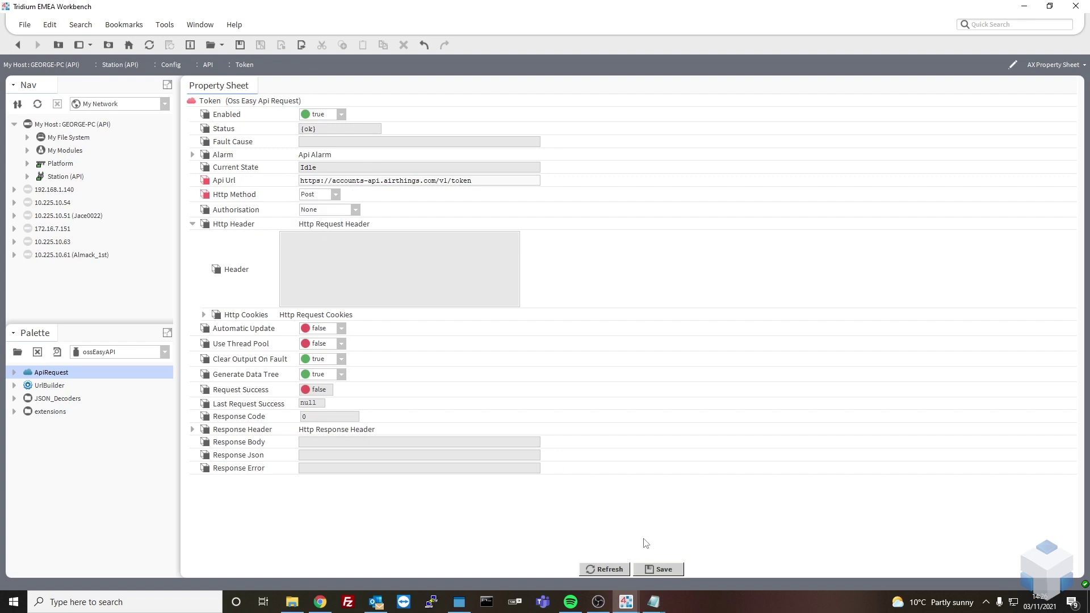
click(660, 570)
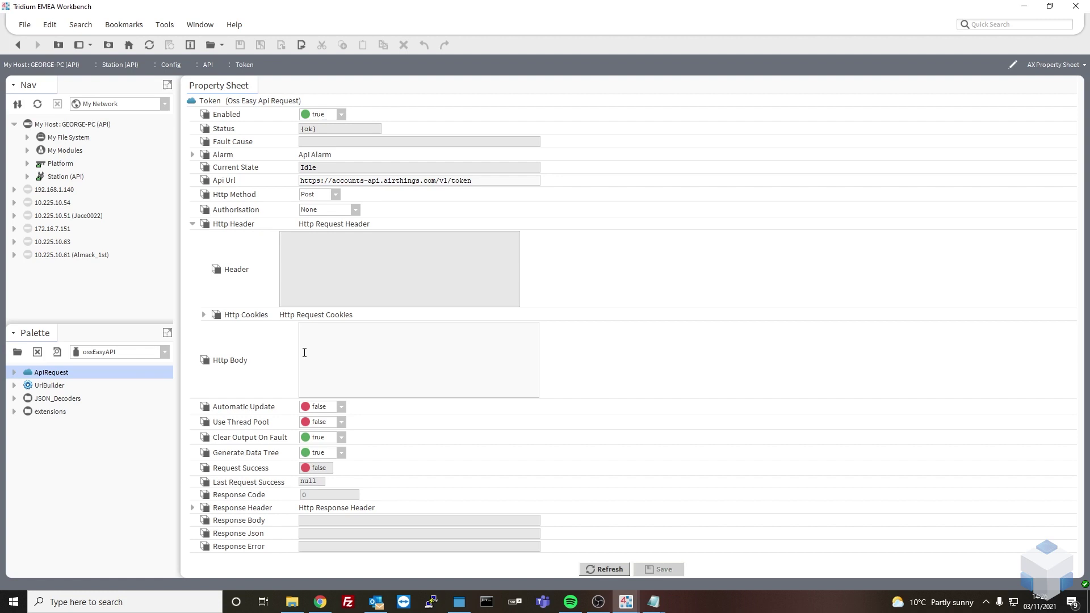
Add a Content-Type header entry with the value application/json
right_click(335, 230)
mouse_move(343, 215)
click(475, 214)
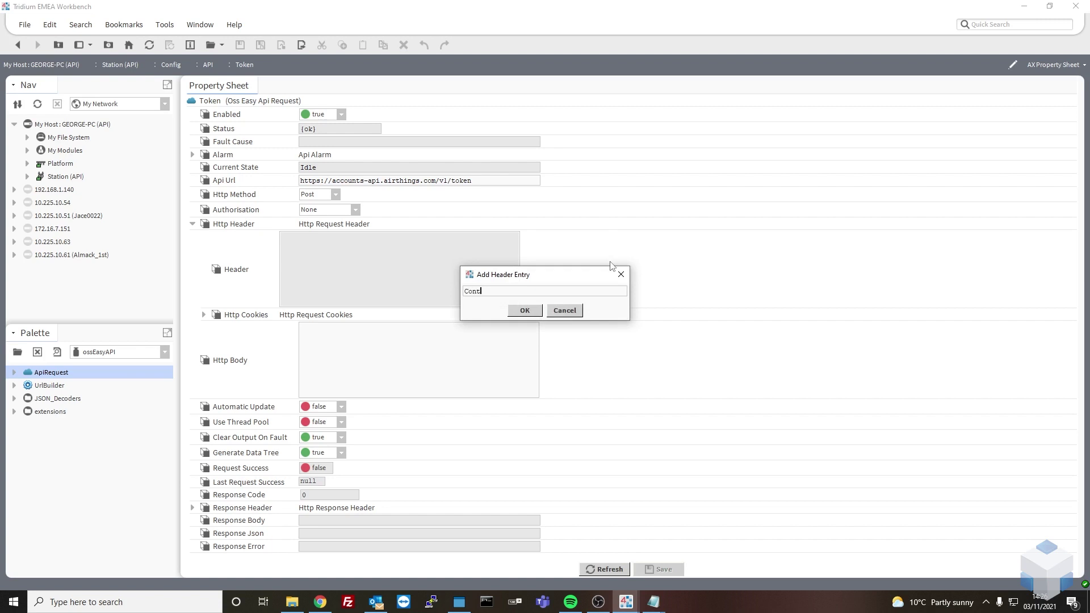
text(Content-Type)
key(Return)
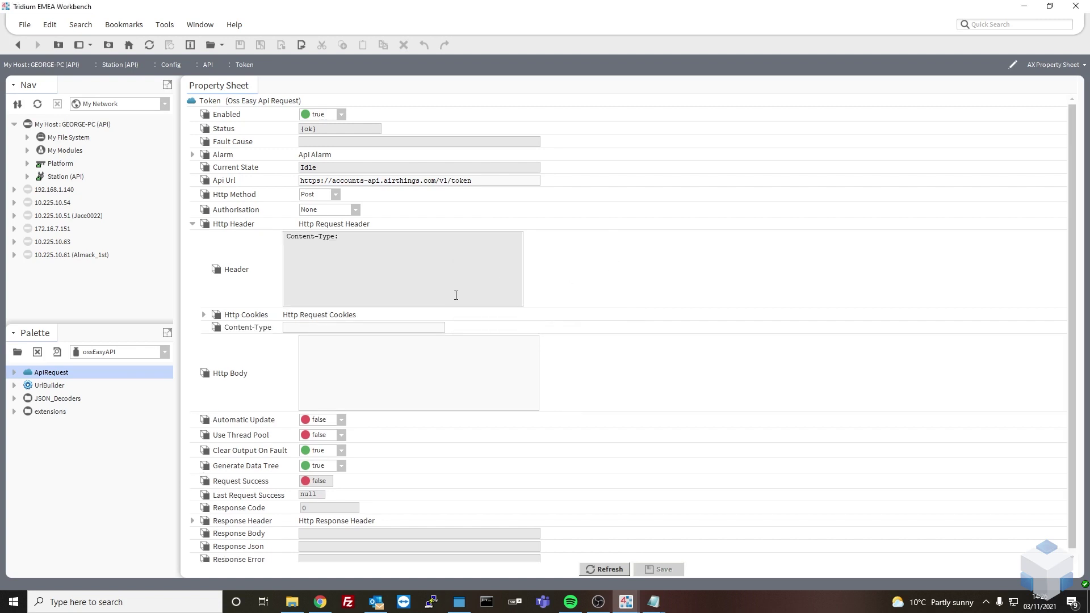
text(application)
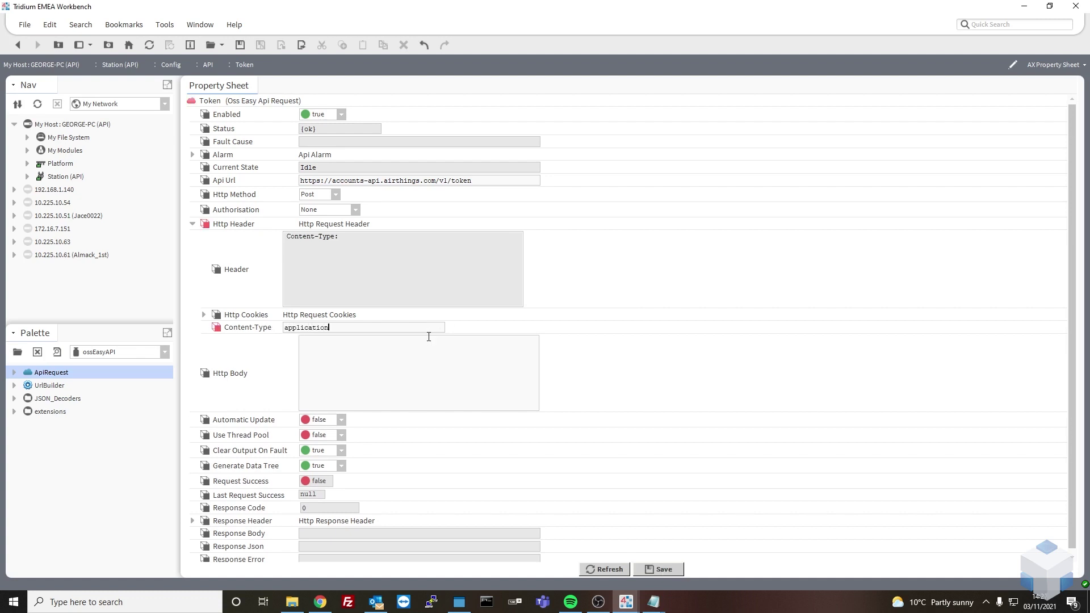
text(/json)
key(ctrl+s)
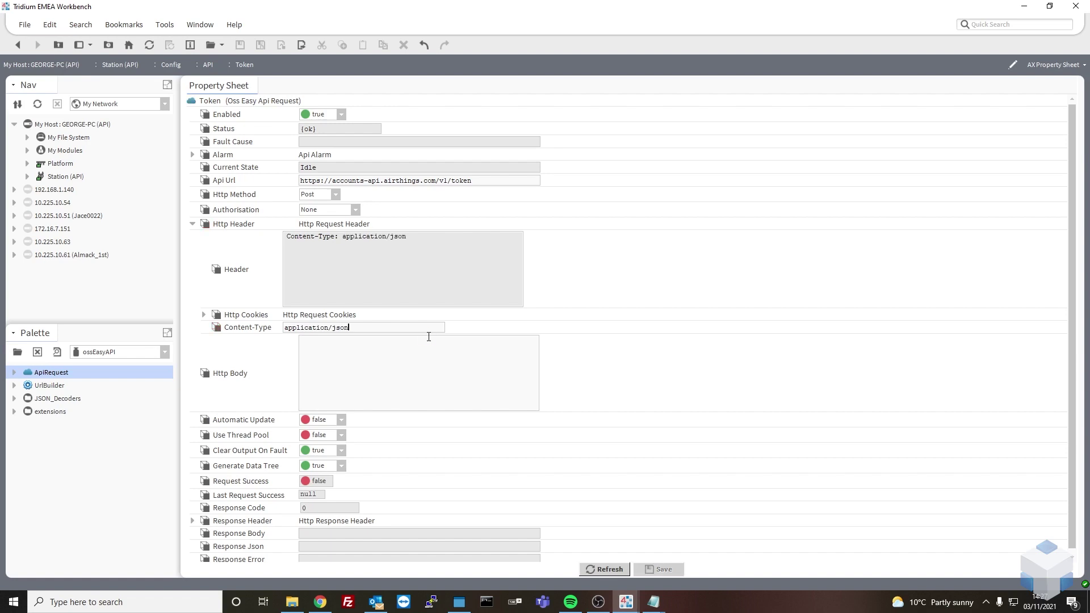
Copy the example token request payload from the Authorization docs and return to Workbench
click(321, 602)
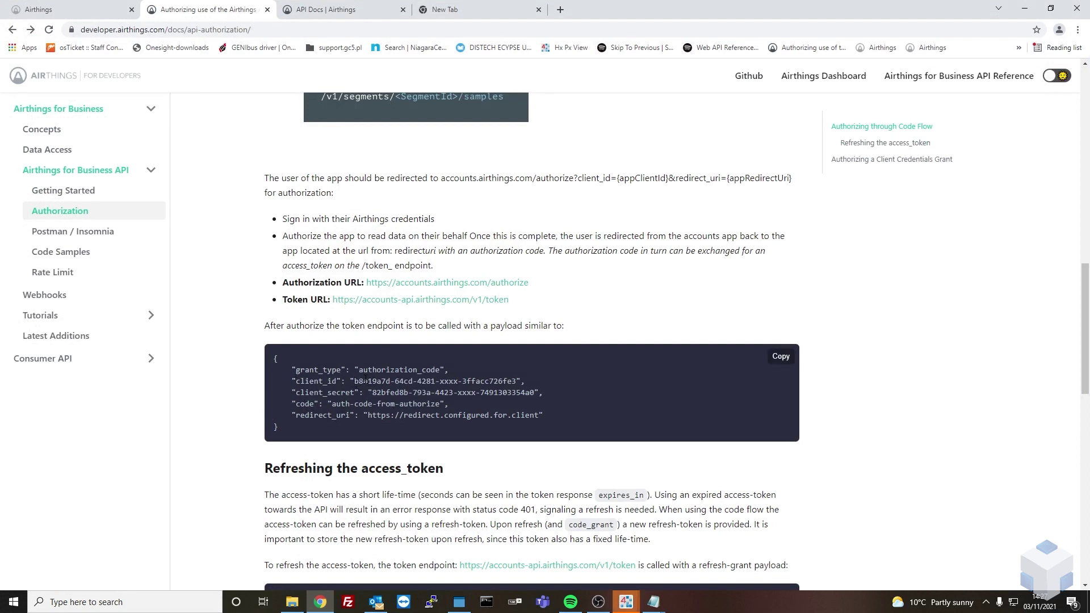
click(780, 355)
click(630, 603)
click(673, 553)
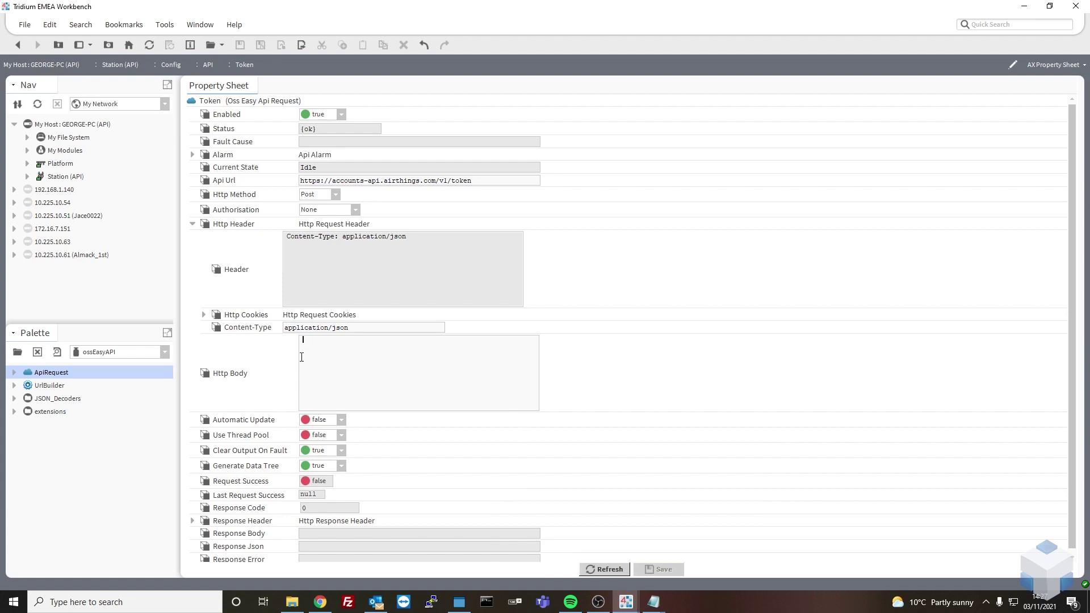
Paste the sample authorization_code JSON into Token's Http Body, then bring up the Airthings client page
key(ctrl+v)
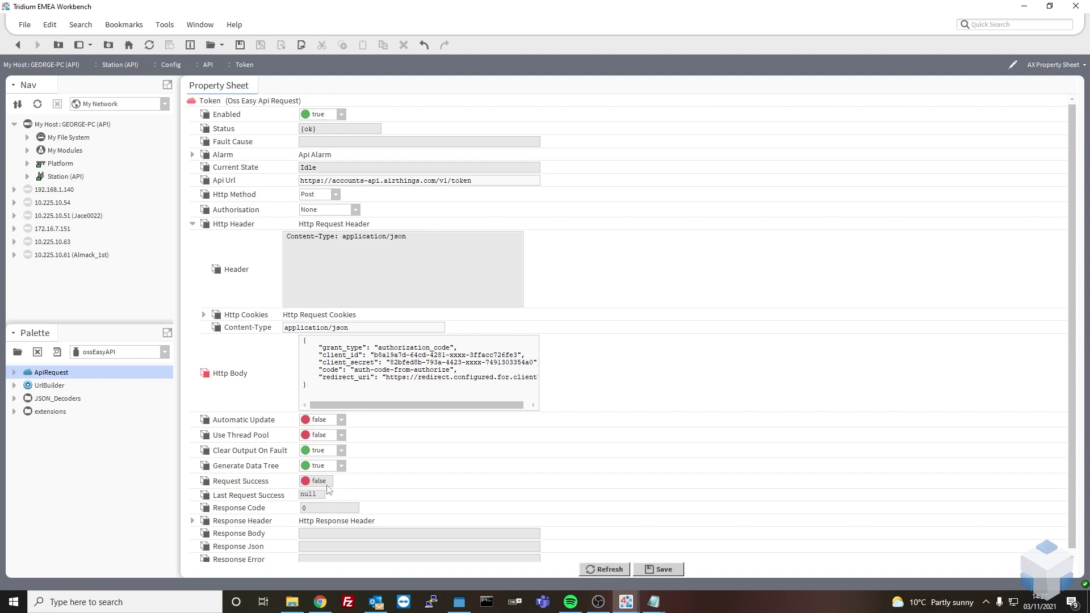
click(320, 602)
click(89, 8)
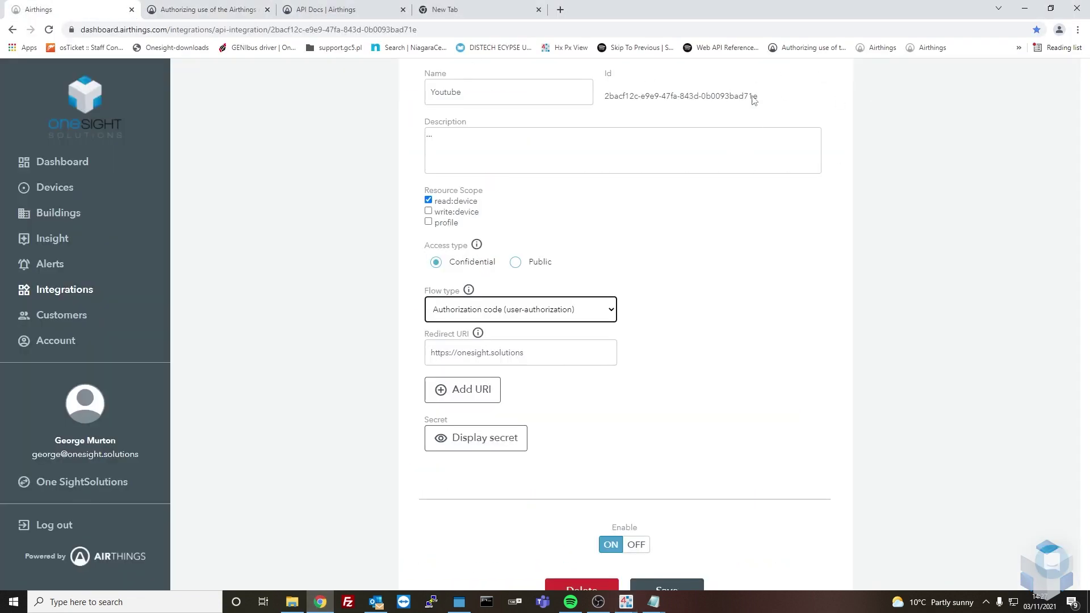
Copy the integration's Id and paste it over the placeholder client_id in the Http Body
drag(764, 102, 606, 220)
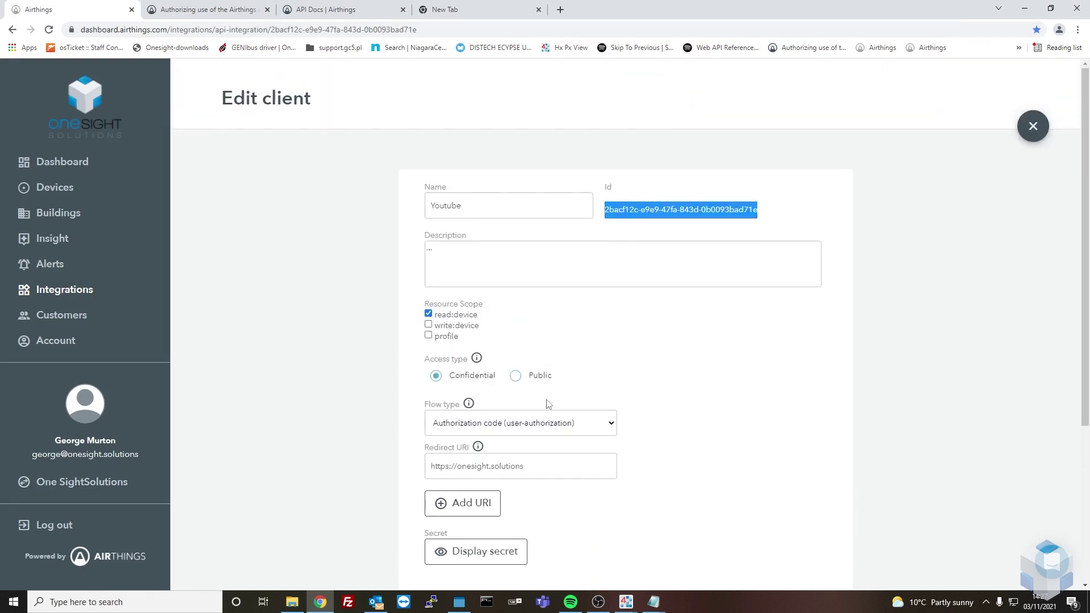
click(652, 601)
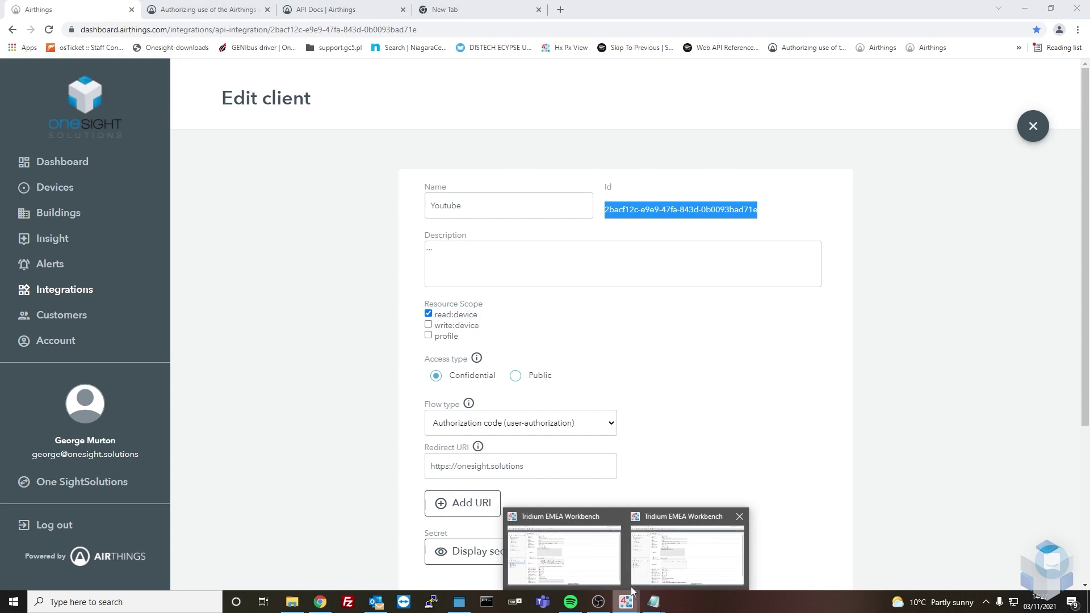
click(567, 548)
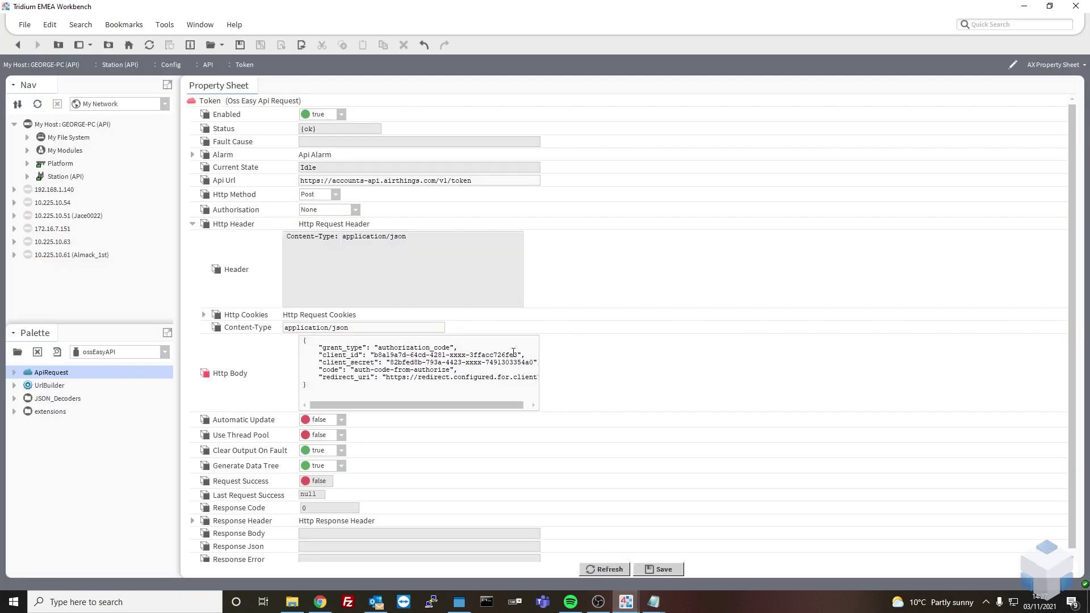
drag(517, 355, 375, 355)
key(ctrl+v)
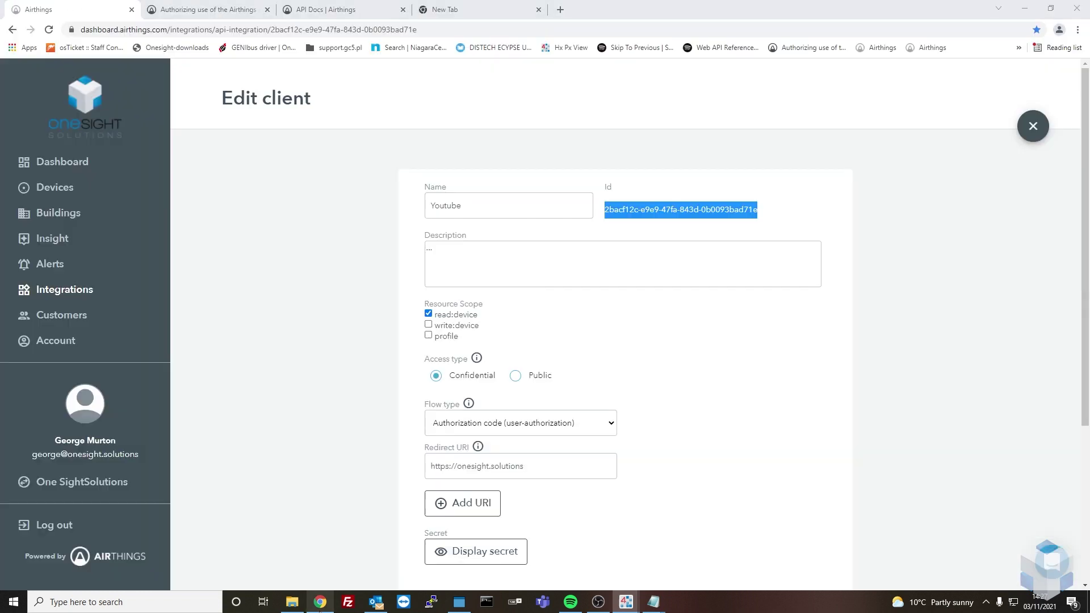
Reveal and copy the Youtube client's secret, then go back to the Token request
click(320, 603)
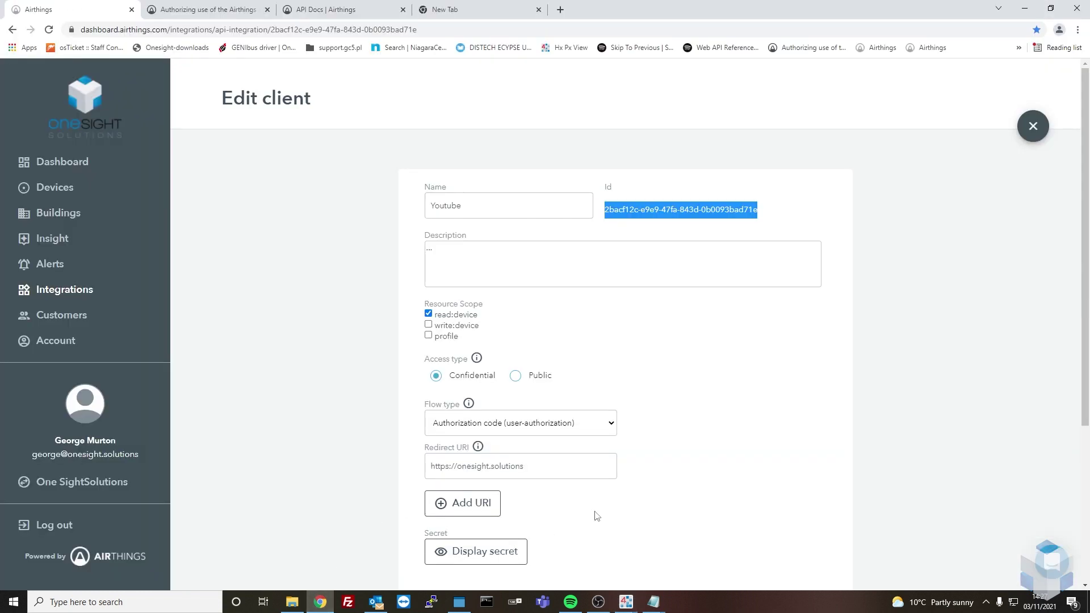
click(465, 545)
scroll(464, 510, down, 2)
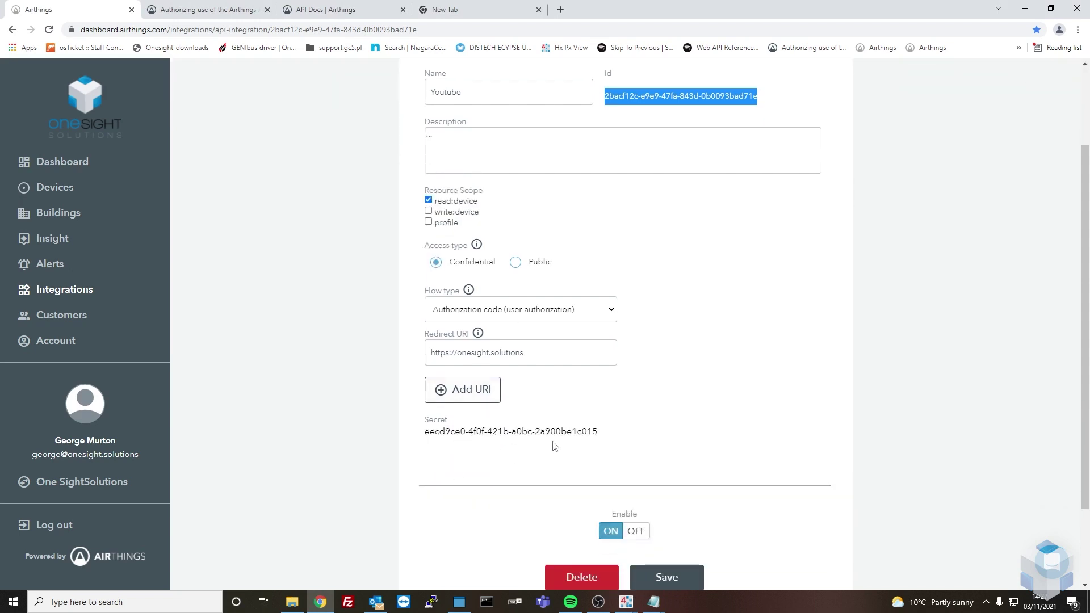
drag(600, 433, 422, 437)
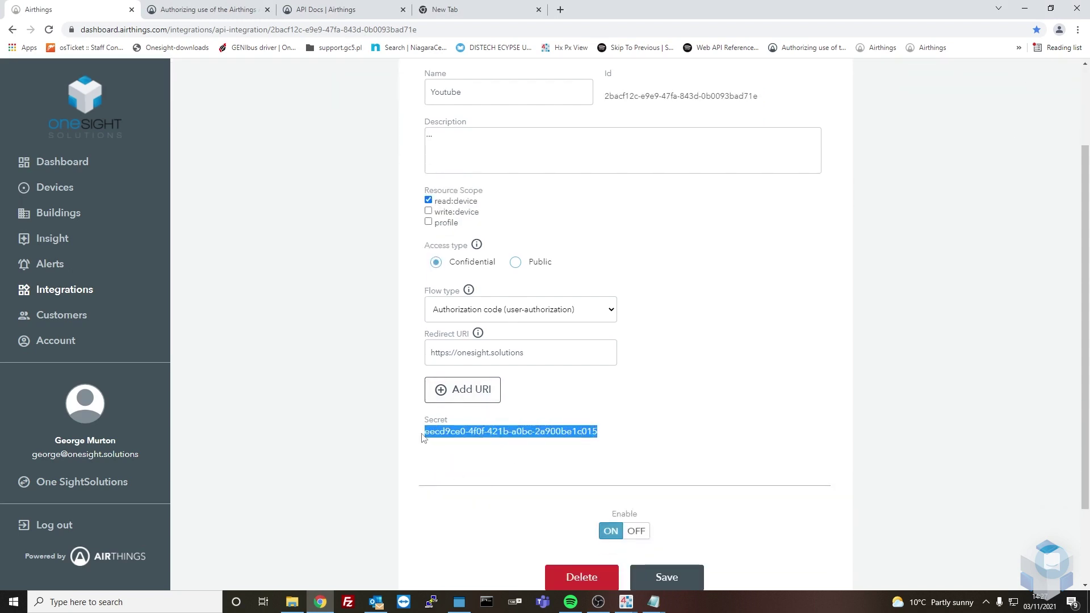
click(622, 604)
click(560, 554)
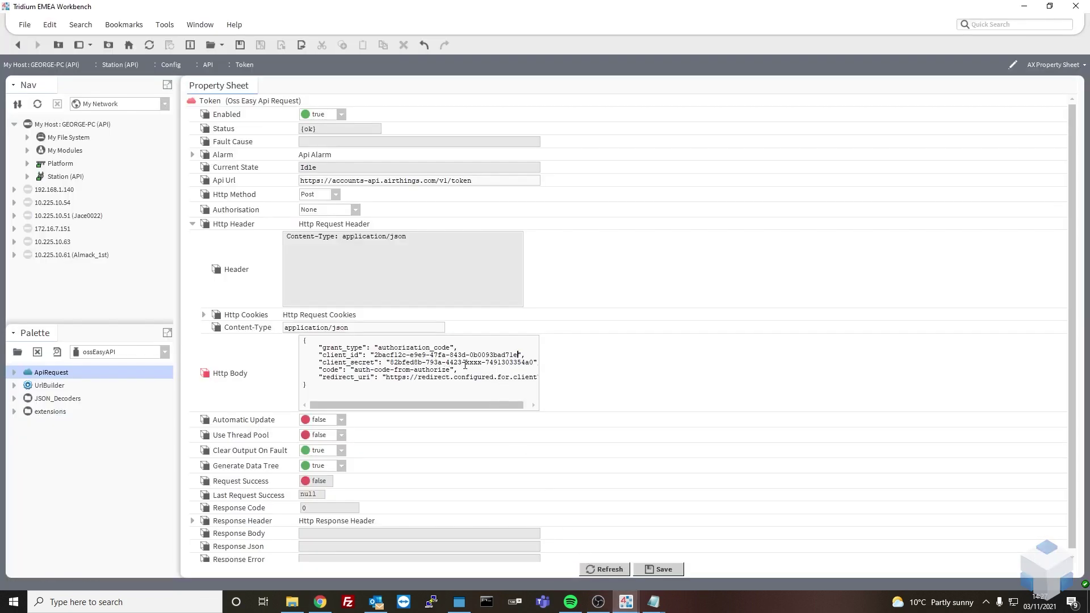
Replace the placeholder client_secret with the copied secret and select the redirect_uri value
drag(534, 364, 384, 363)
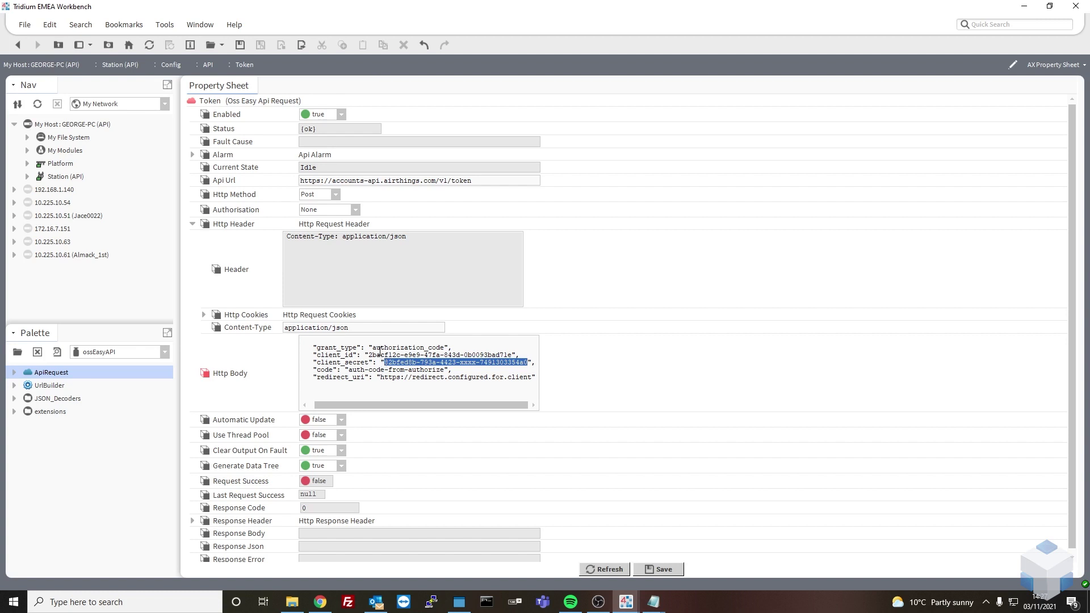
key(ctrl+v)
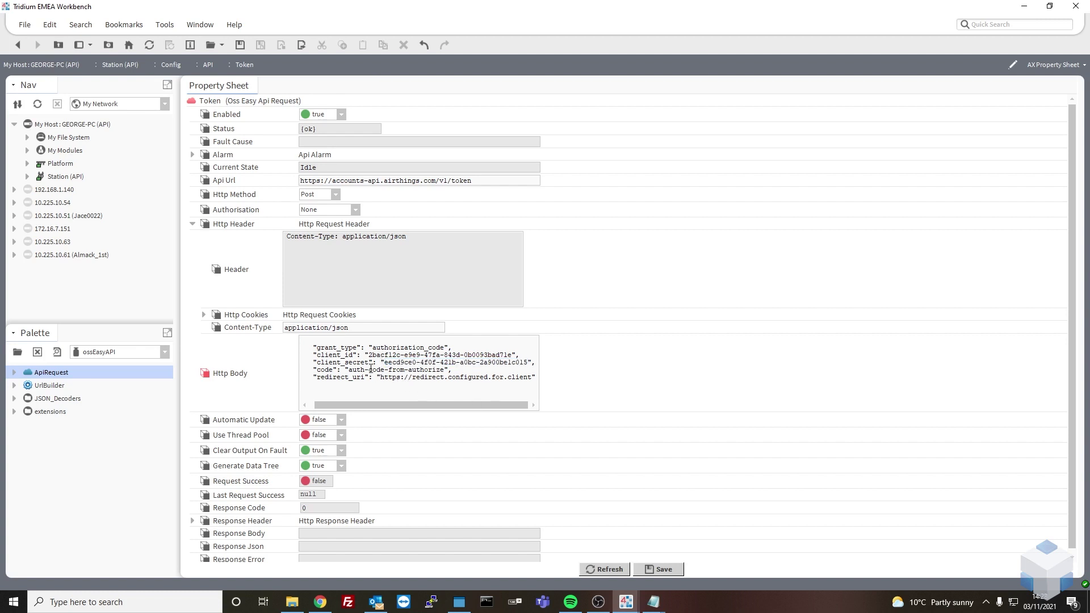
drag(381, 380, 534, 379)
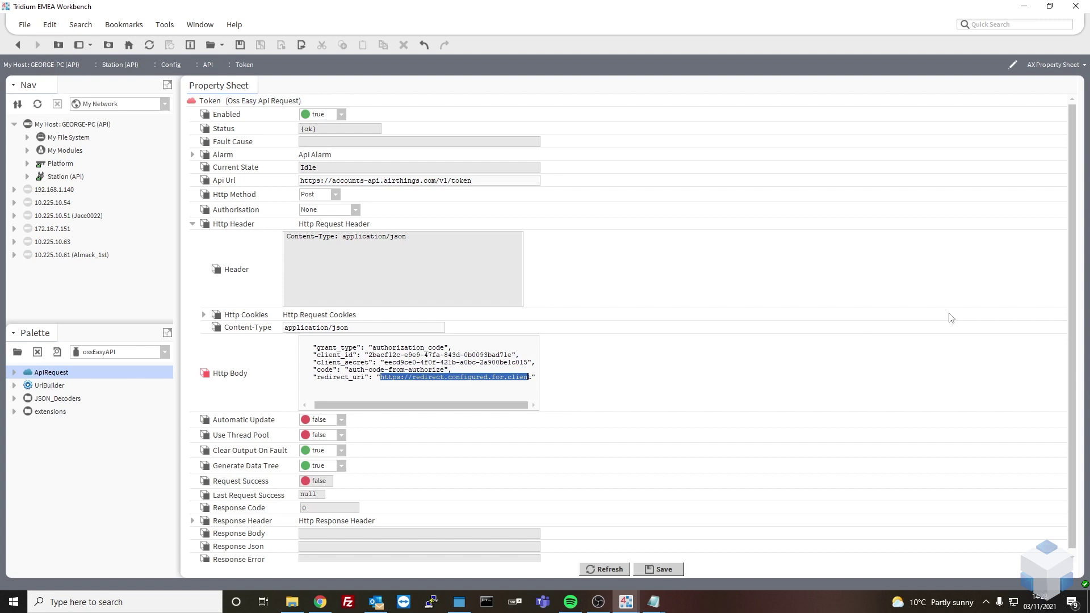
click(320, 602)
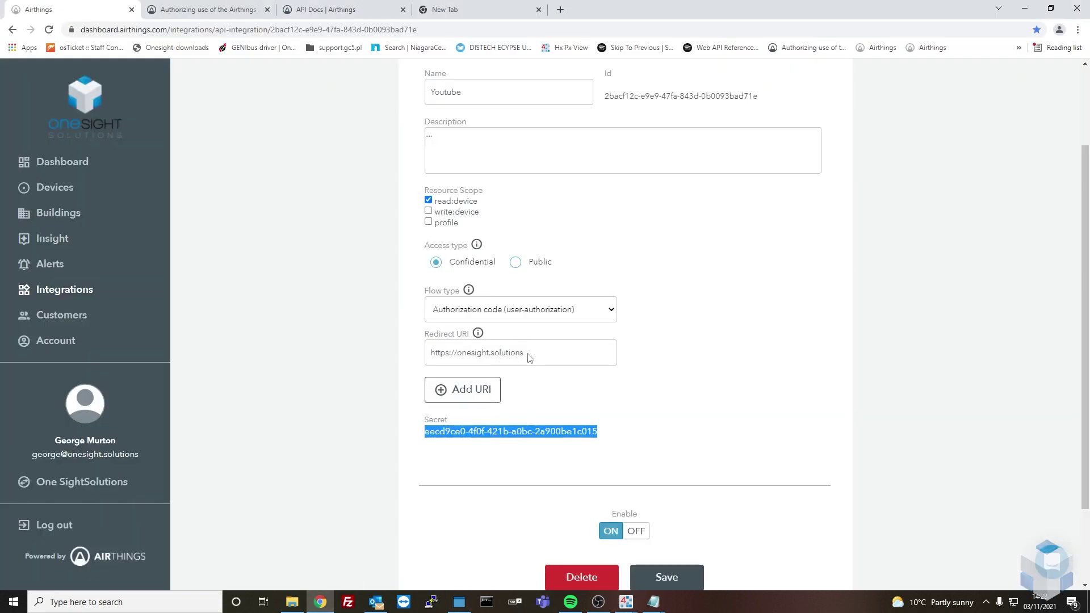
drag(529, 356, 435, 358)
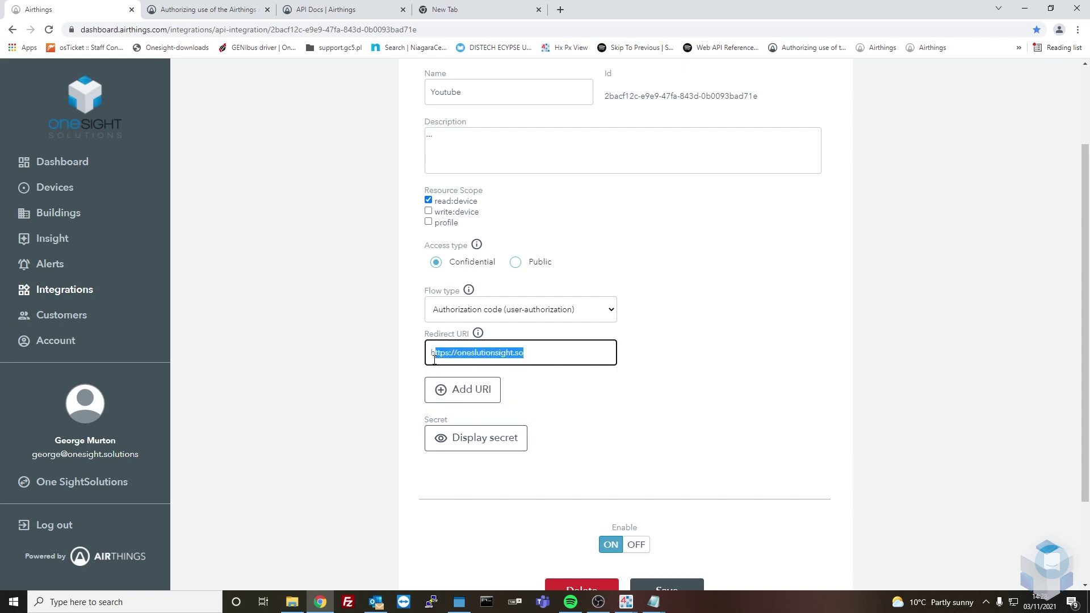
key(ctrl+z)
key(ctrl+z)
drag(545, 355, 407, 357)
key(ctrl+c)
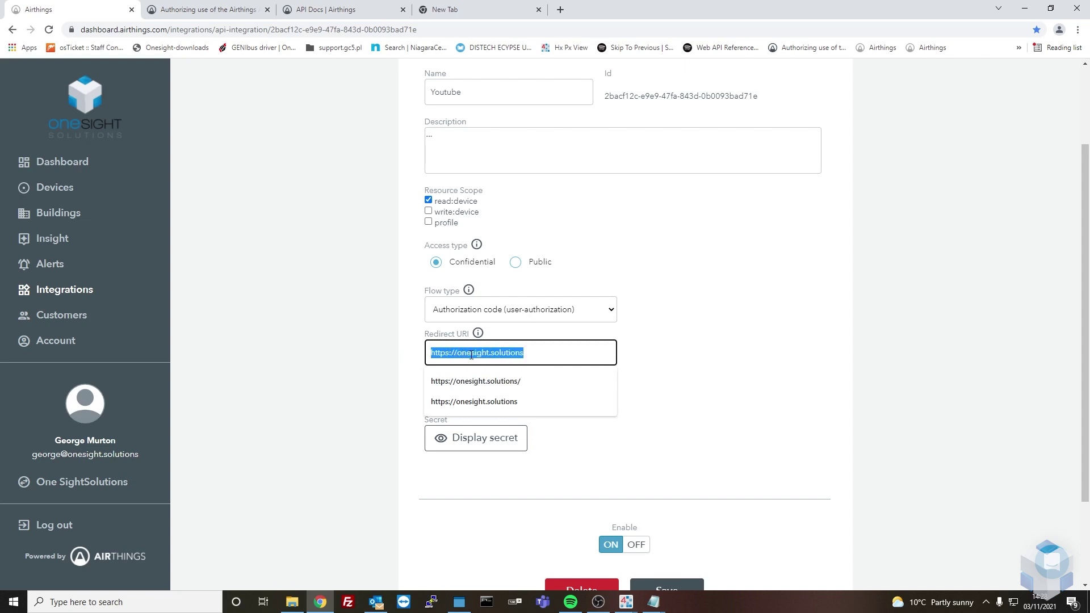
click(471, 355)
click(626, 600)
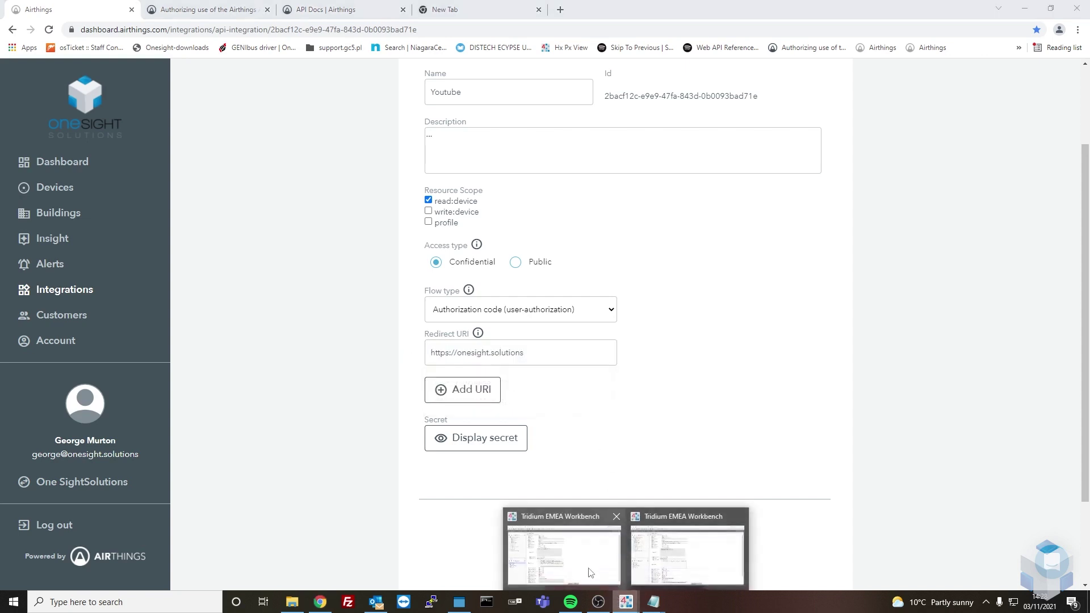
click(590, 572)
drag(532, 379, 384, 379)
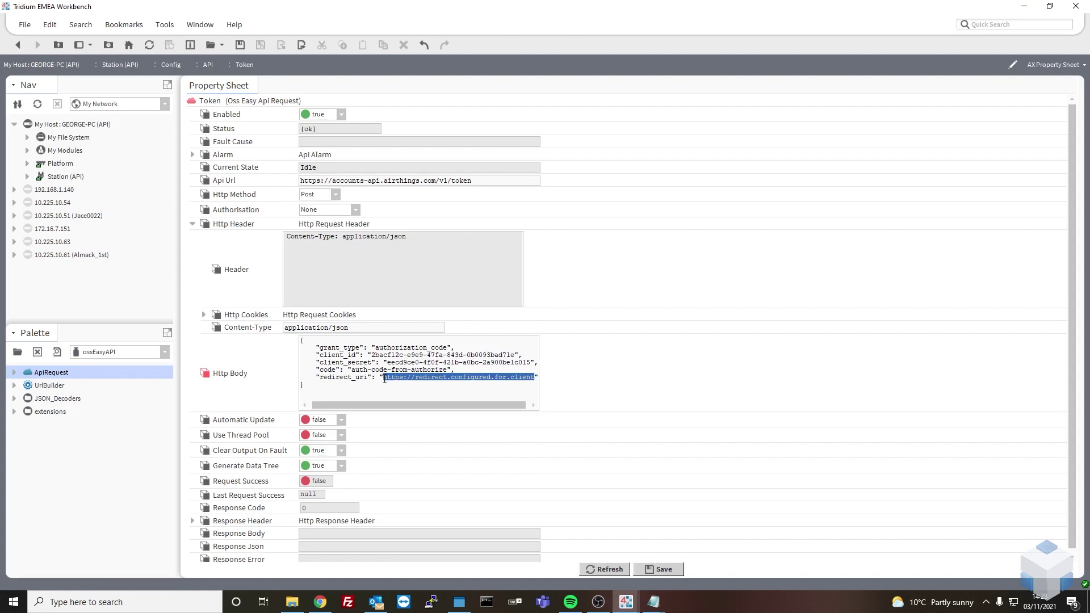
key(ctrl+v)
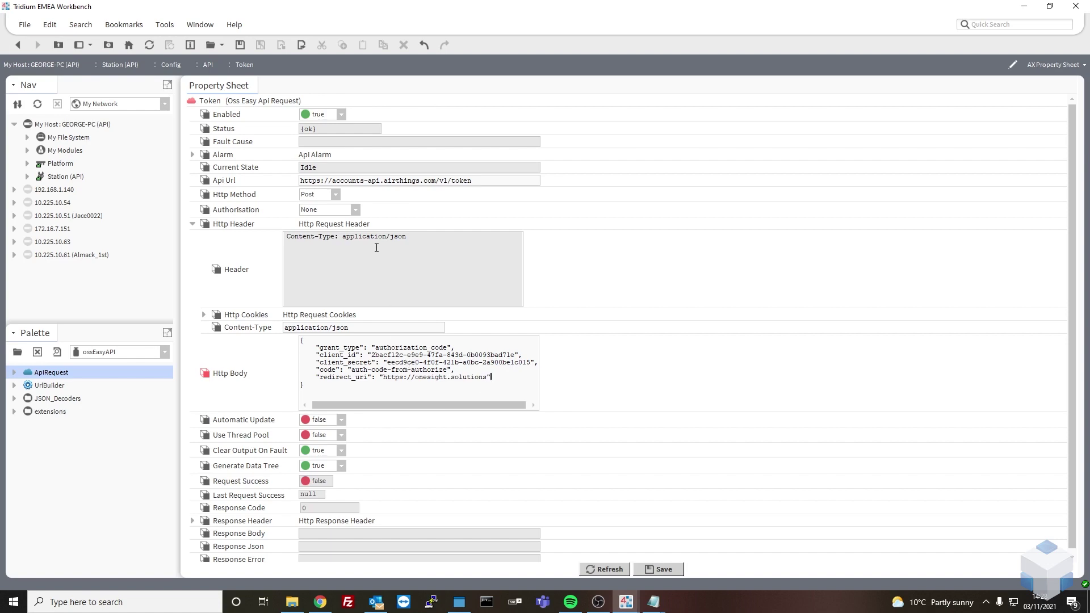
click(320, 601)
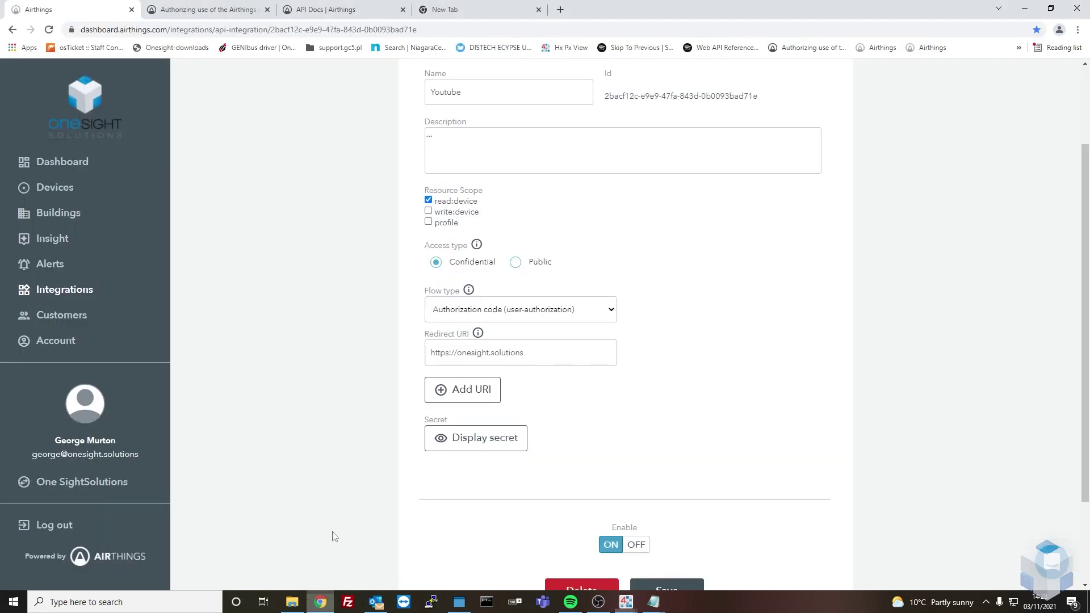
Load the Airthings authorize URL and copy the authorization code from the redirected OneSight address
click(488, 8)
key(Return)
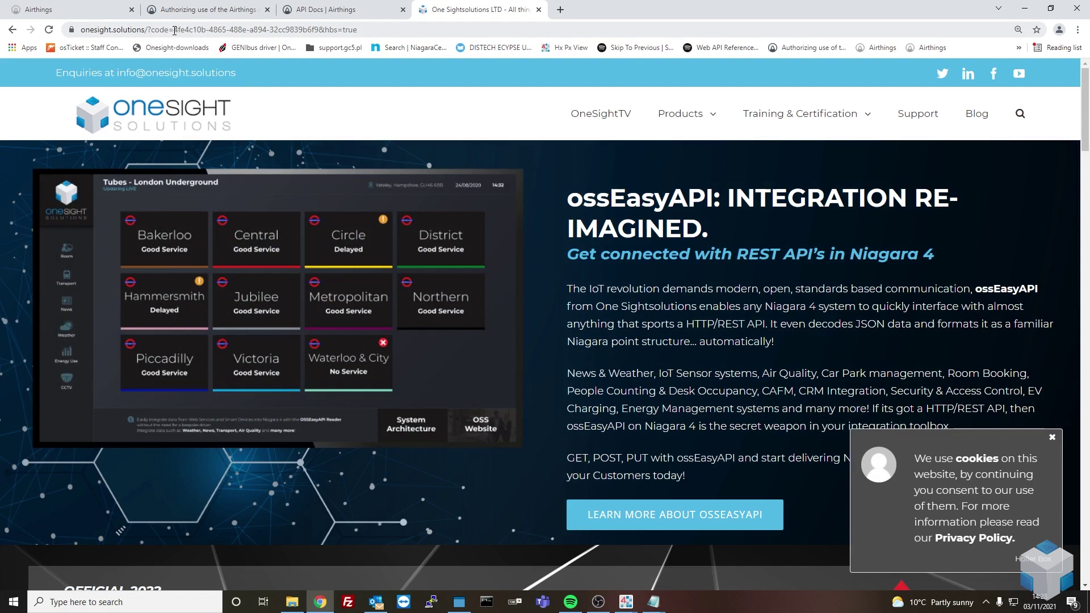
drag(174, 31, 319, 30)
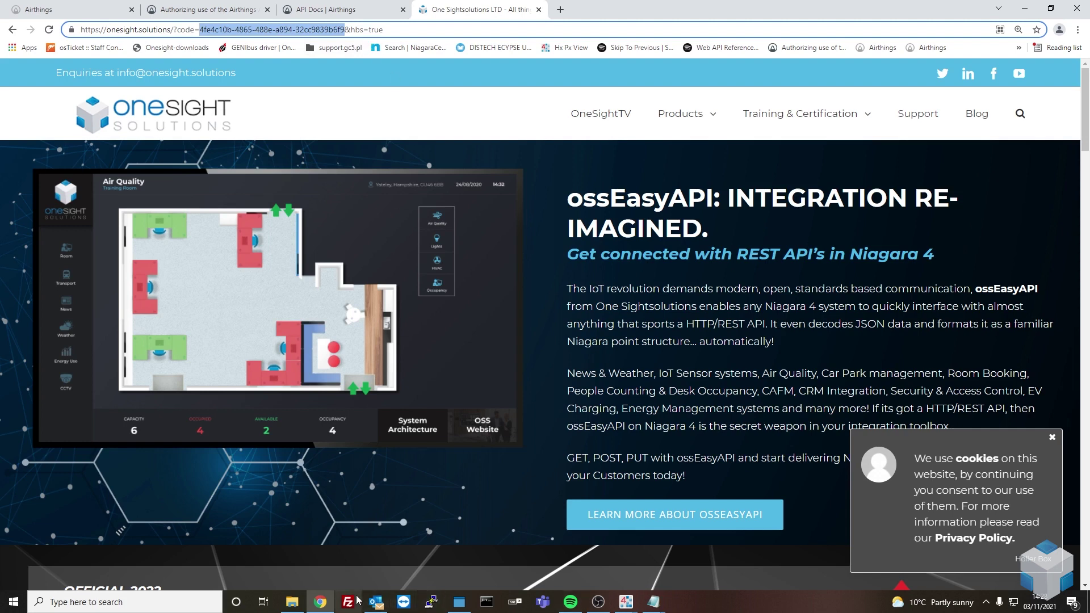
mouse_move(626, 600)
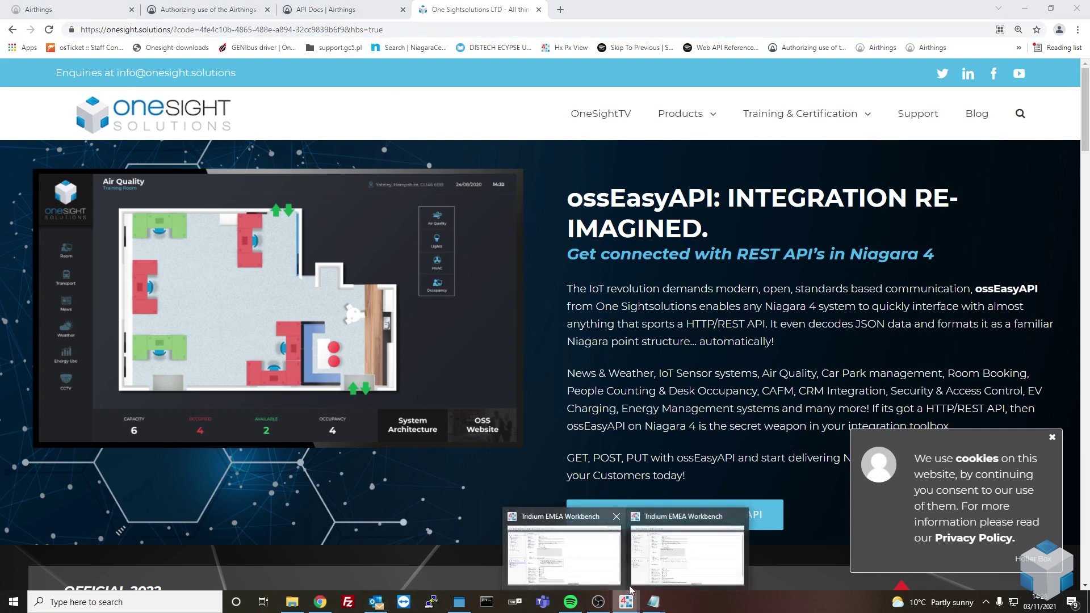
click(600, 562)
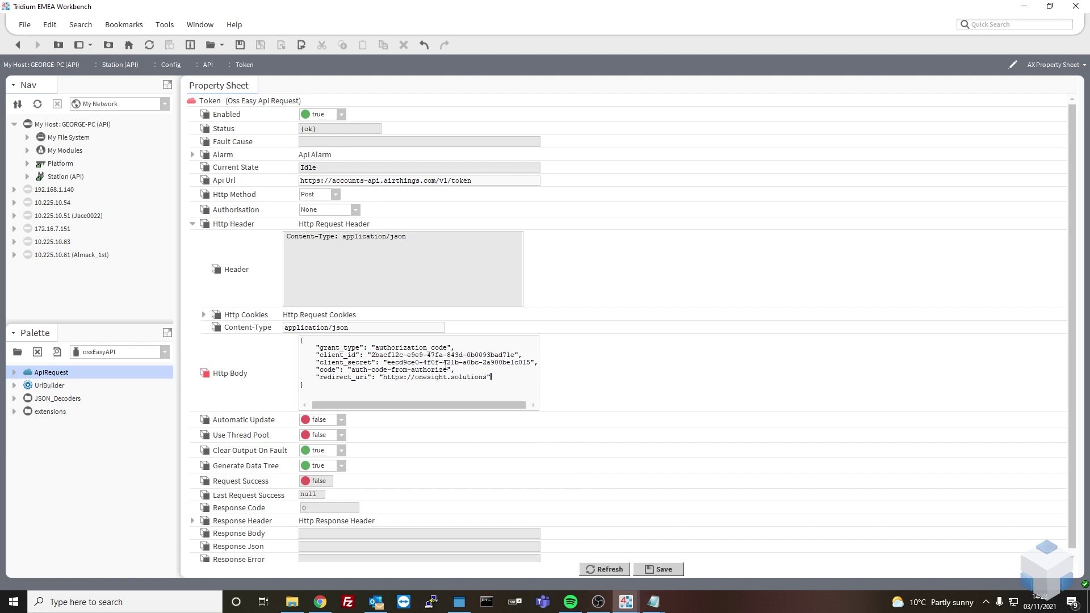
Paste the authorization code into Token's body and send it, getting a 500 / 400 Bad Request error
drag(448, 369, 353, 370)
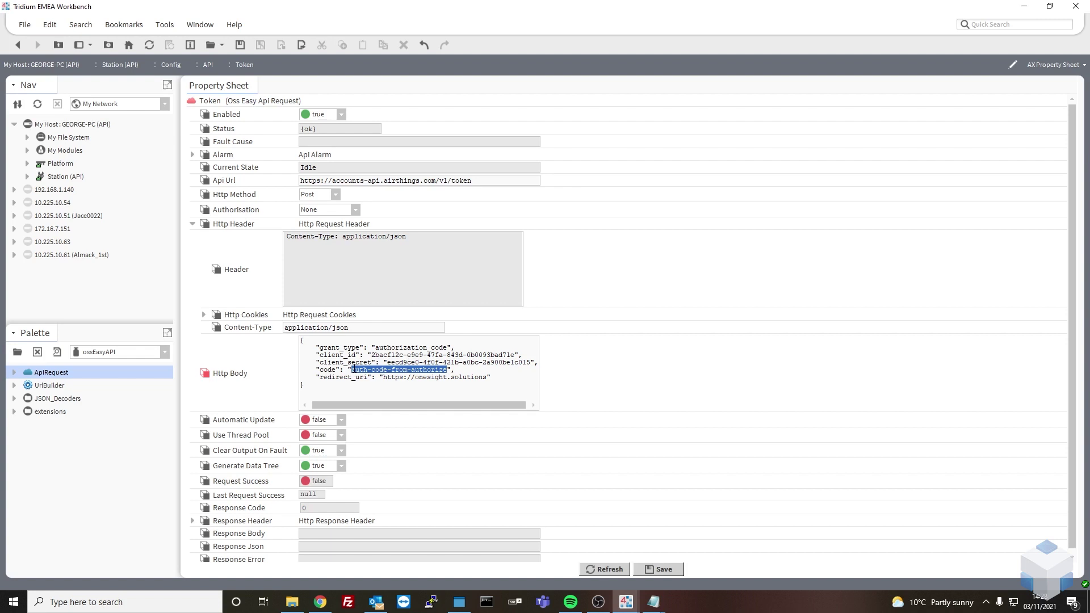
text(3fe4c10b-4865-488e-a894-32cc9839b6f9)
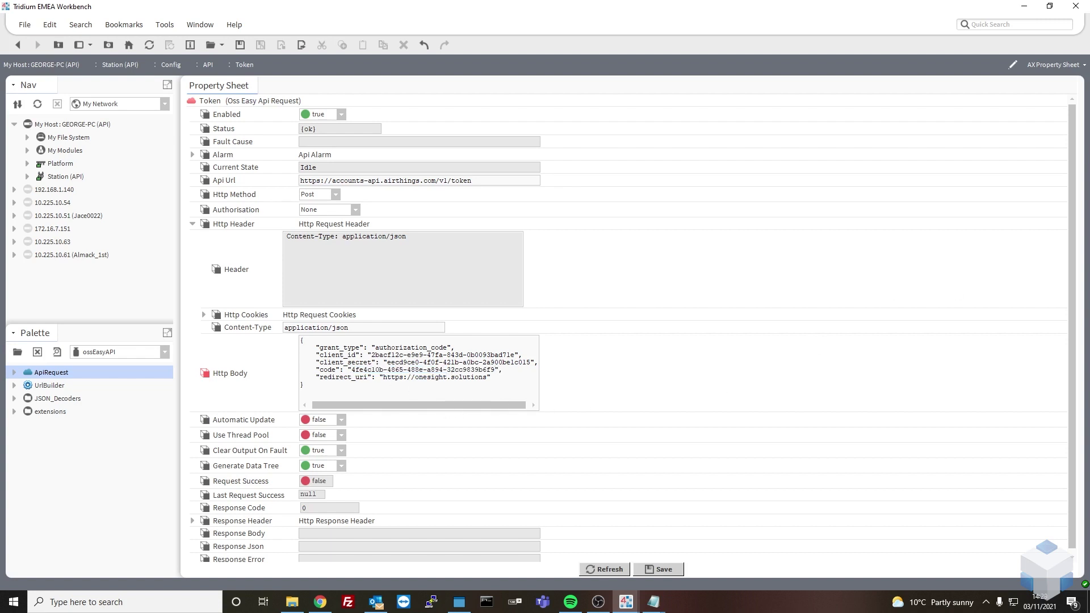
right_click(262, 100)
mouse_move(294, 121)
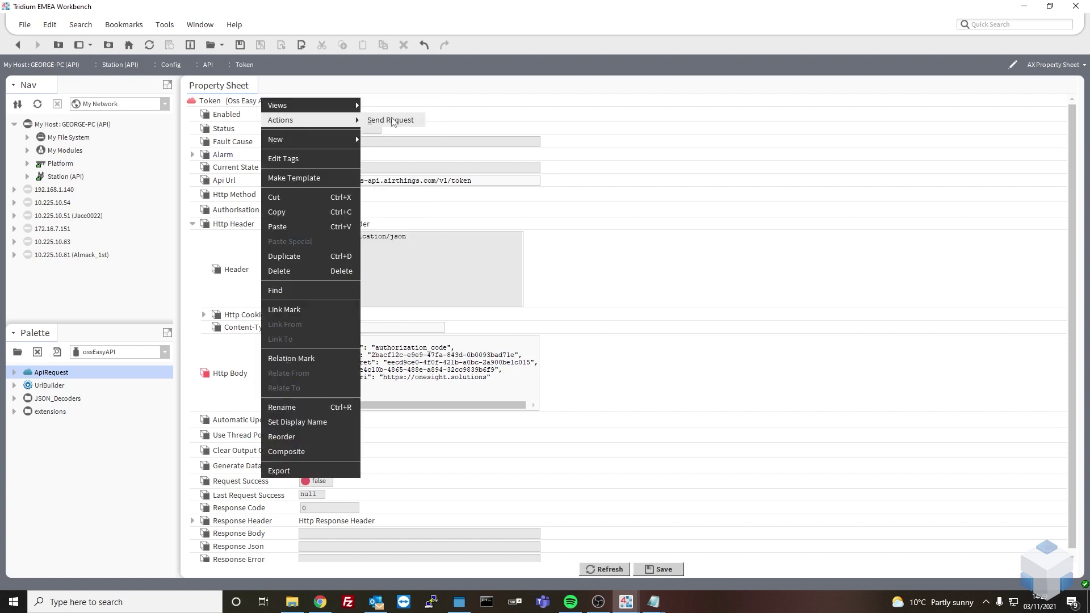
click(393, 119)
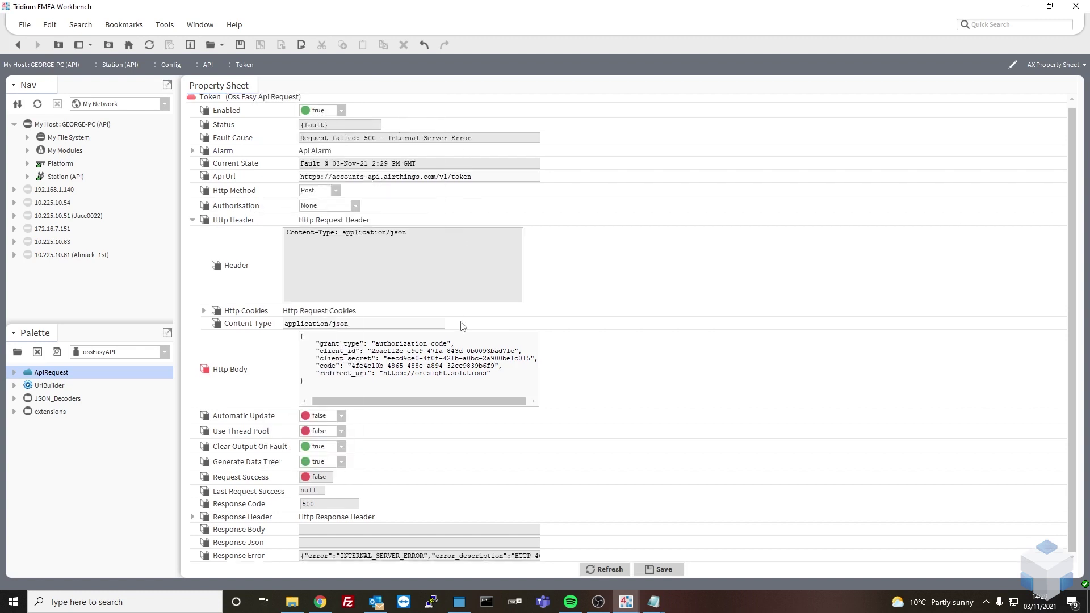
drag(422, 558, 565, 555)
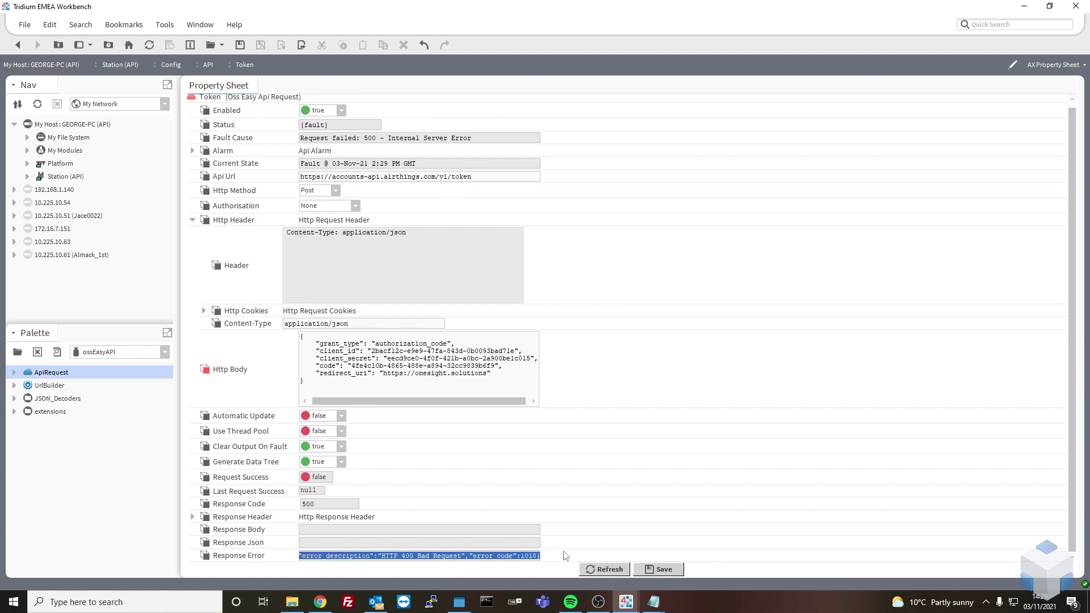
click(550, 572)
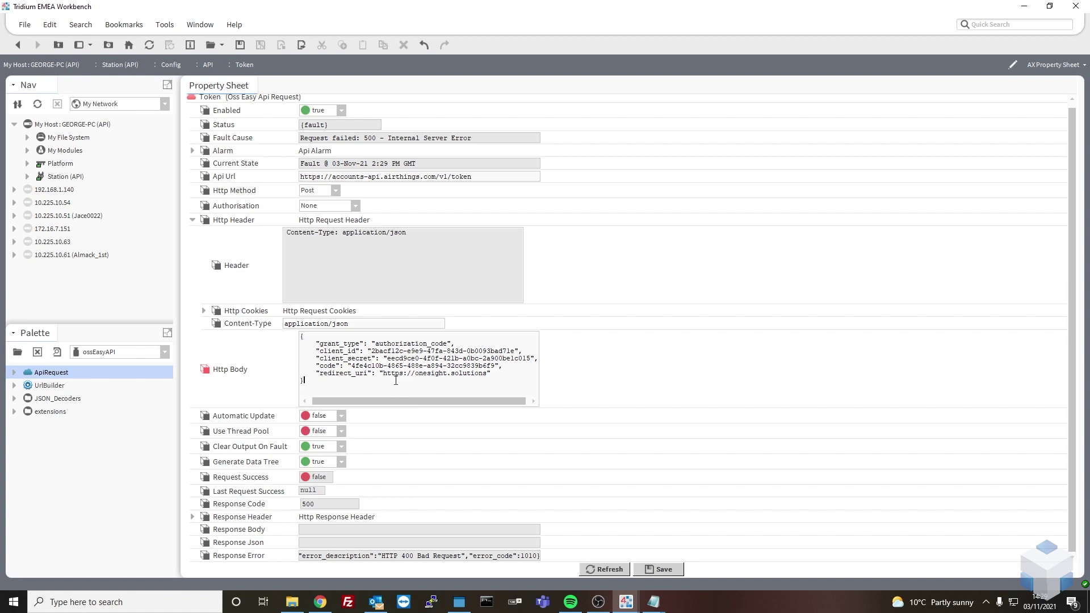
Add an Accept header with value application/json to the Token request and save
right_click(221, 222)
mouse_move(318, 210)
click(365, 219)
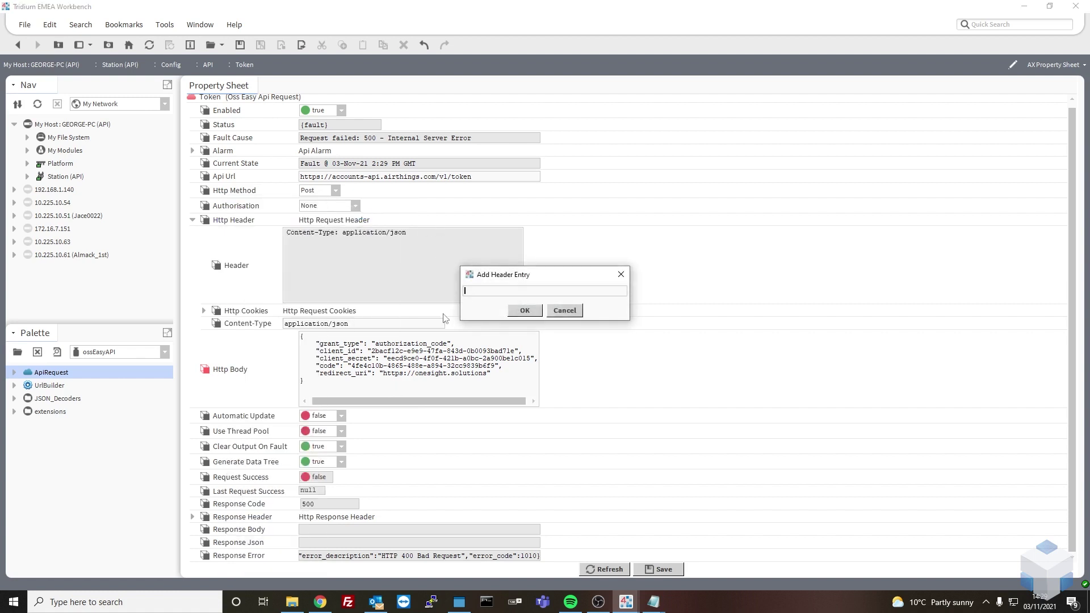
text(Accept)
key(Return)
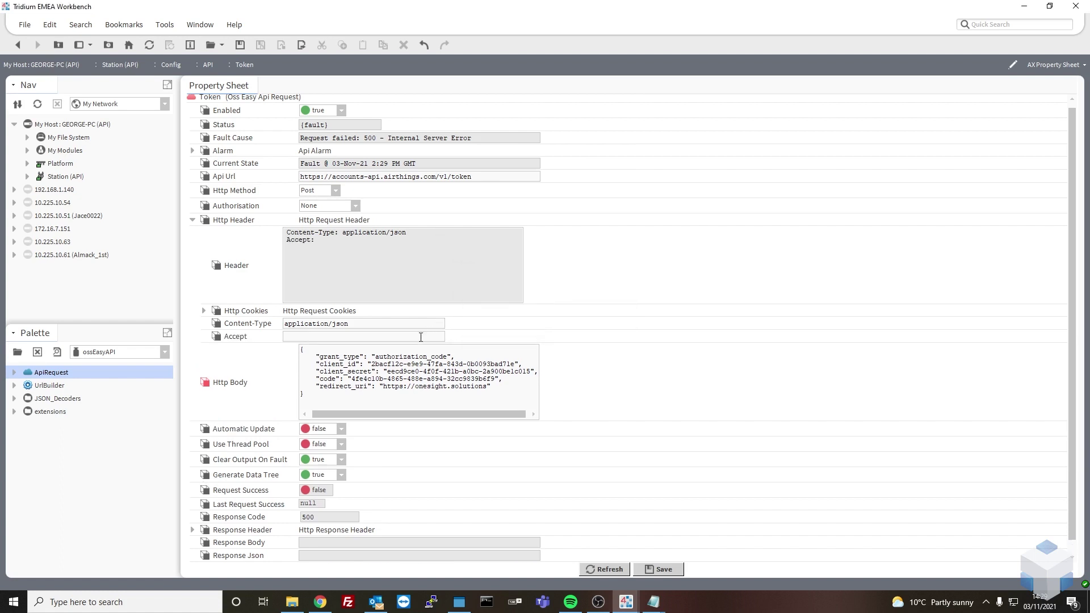
drag(370, 325, 271, 324)
key(ctrl+c)
click(300, 336)
key(ctrl+v)
key(ctrl+s)
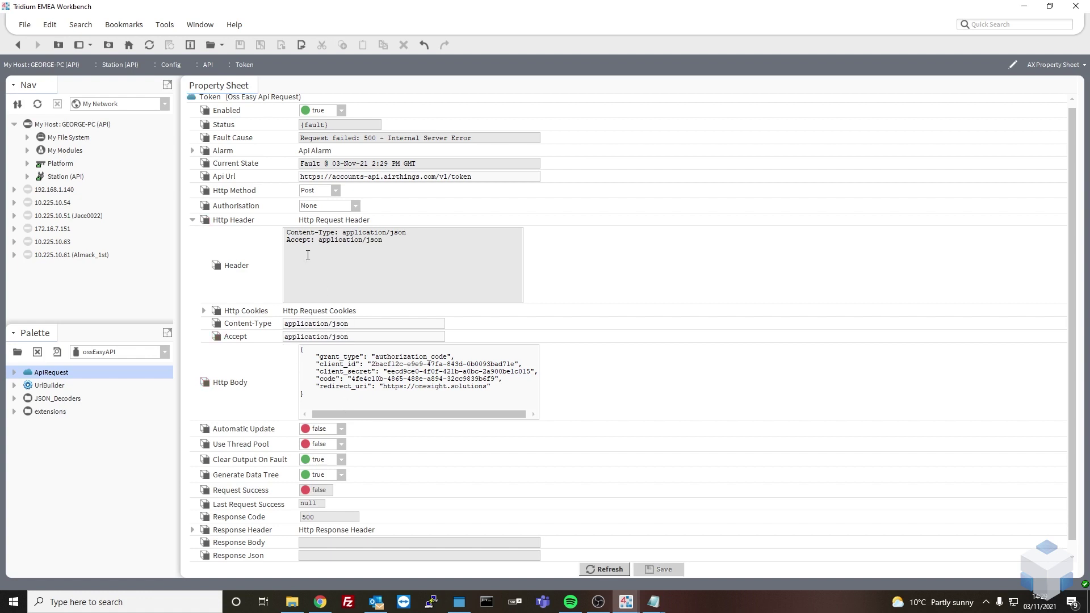
Resend the Token request, which now returns Response Code 200 with an access token
right_click(218, 95)
mouse_move(246, 119)
click(348, 117)
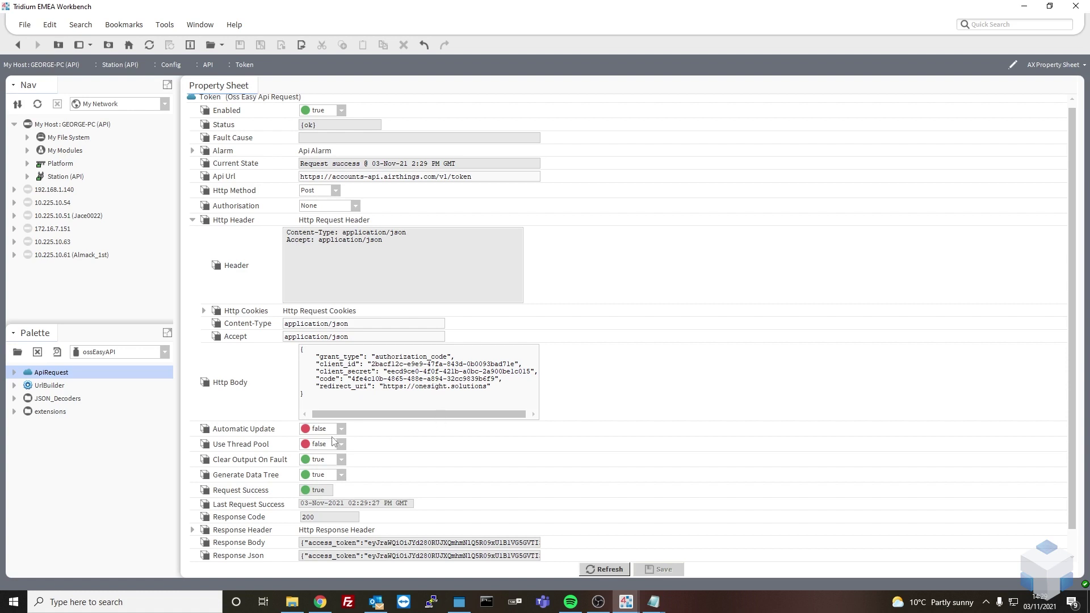
Expand the Token response Data folder and check that expires_in is 10800
scroll(335, 442, down, 1)
click(193, 555)
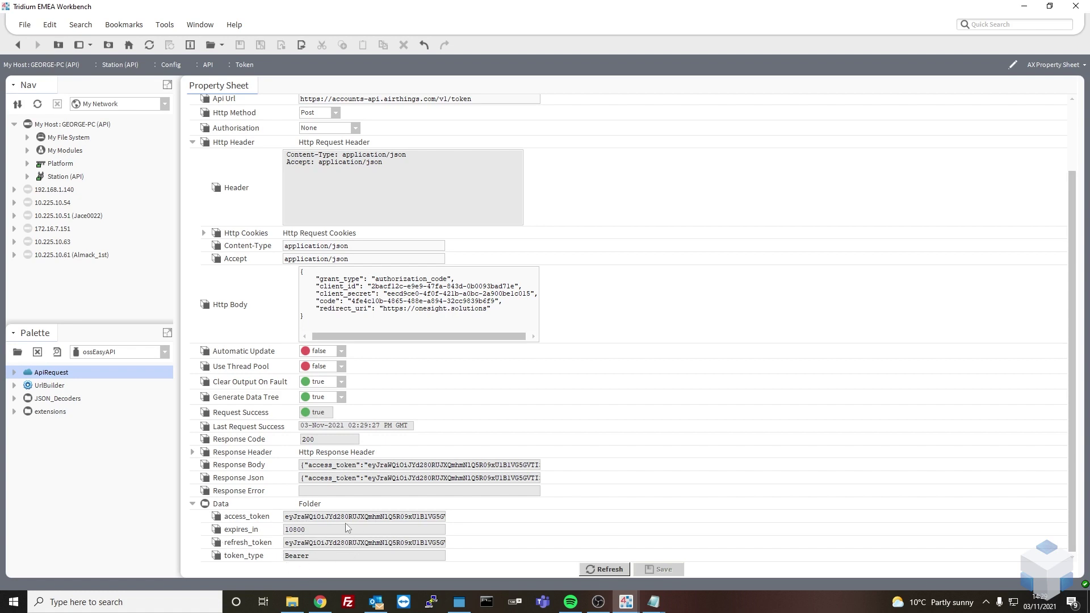
drag(340, 529, 278, 530)
click(374, 530)
drag(344, 528, 281, 530)
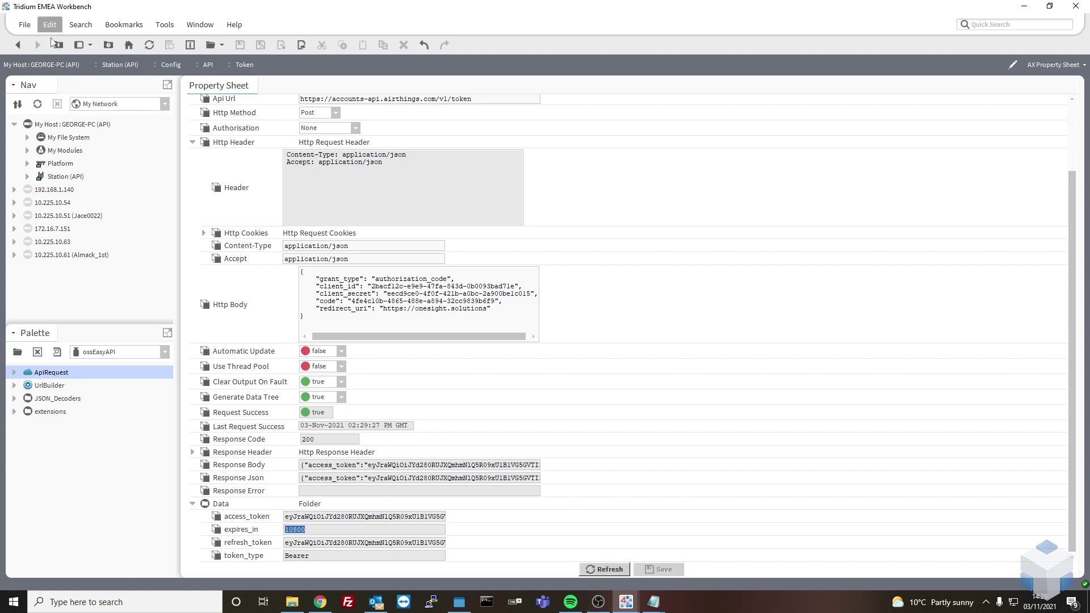
Delete the Token request's Http Body JSON and save the empty body
drag(305, 315, 301, 271)
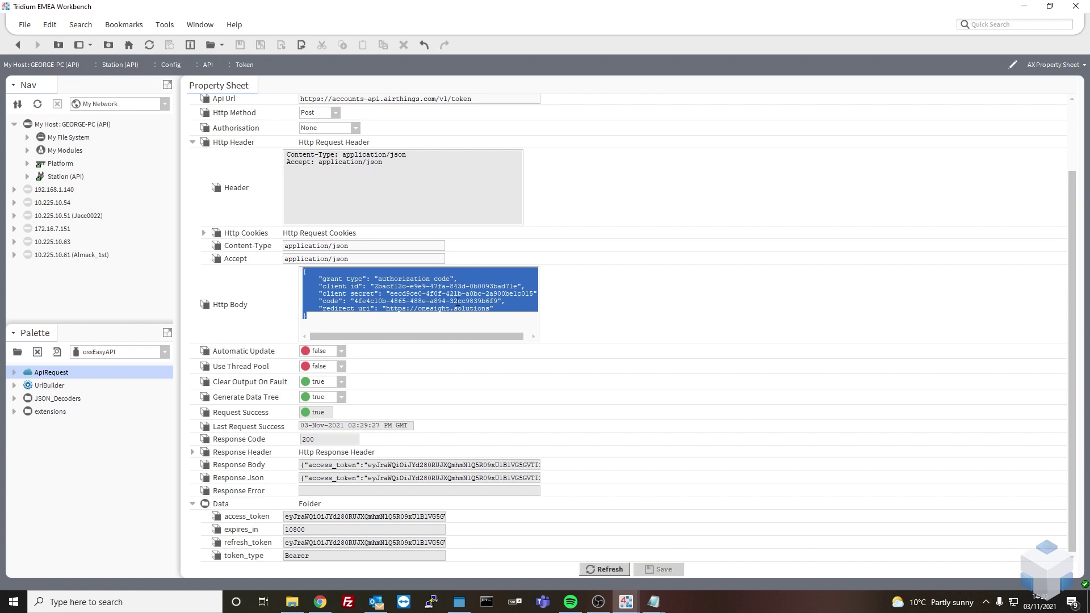
key(Delete)
click(656, 569)
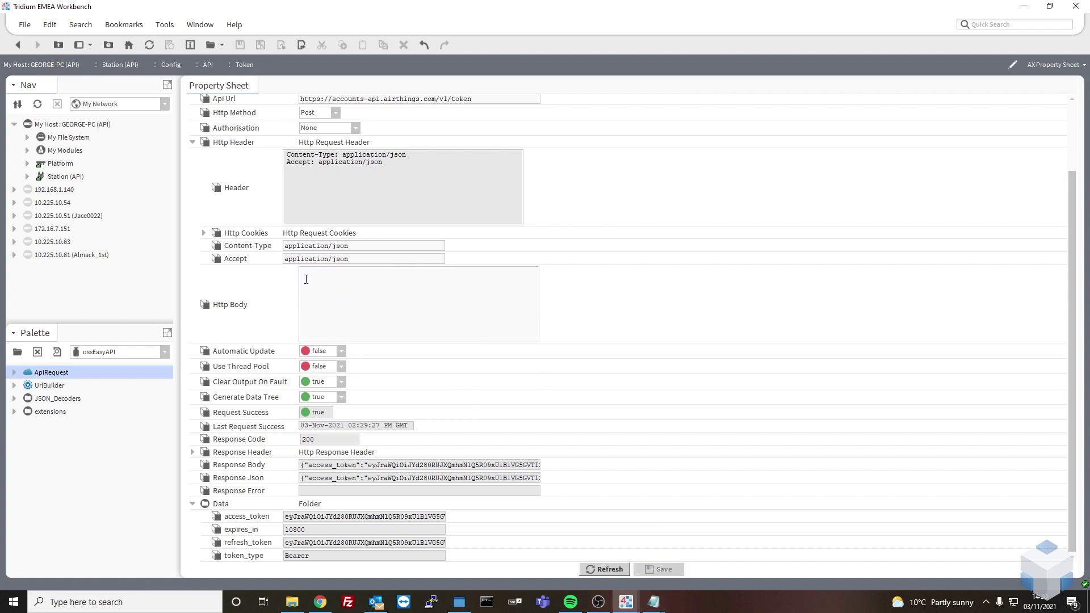
Place a UrlBuilder block named HttpBody to the left of Token on the API wire sheet
click(17, 45)
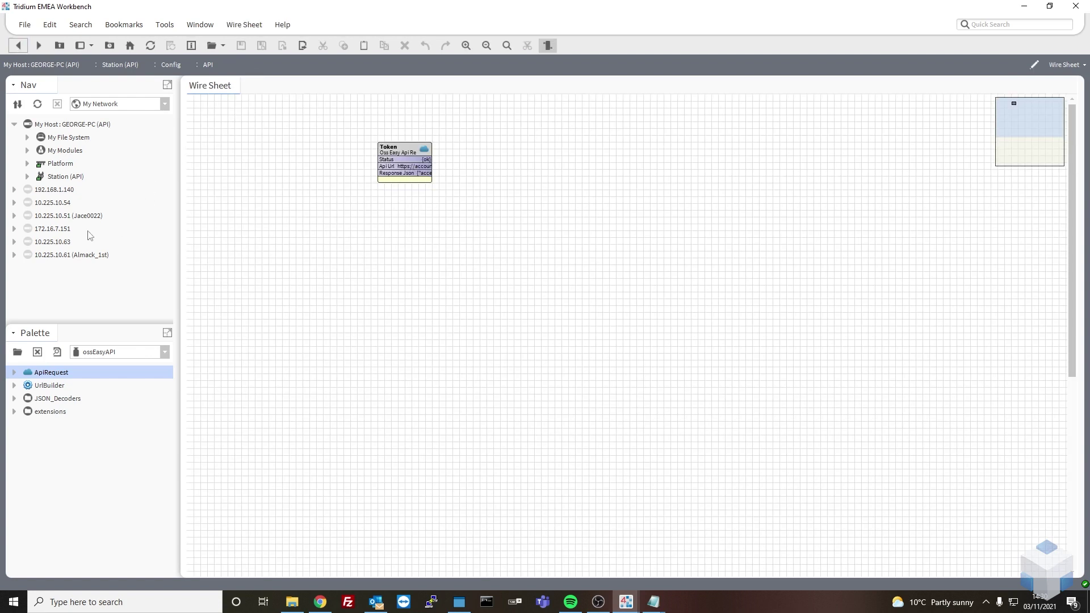
drag(52, 384, 220, 314)
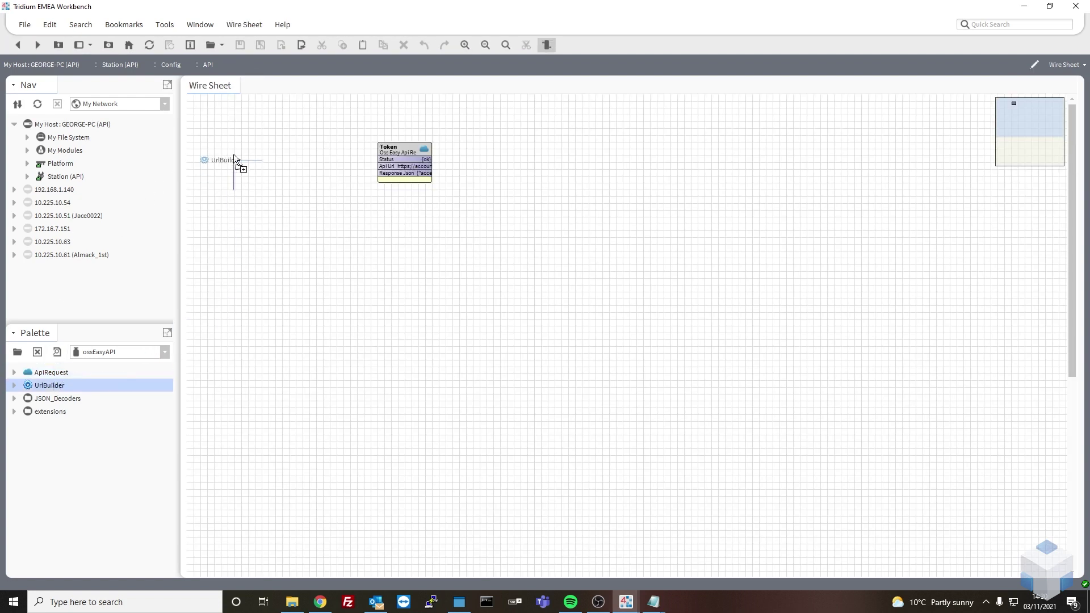
drag(233, 140, 233, 141)
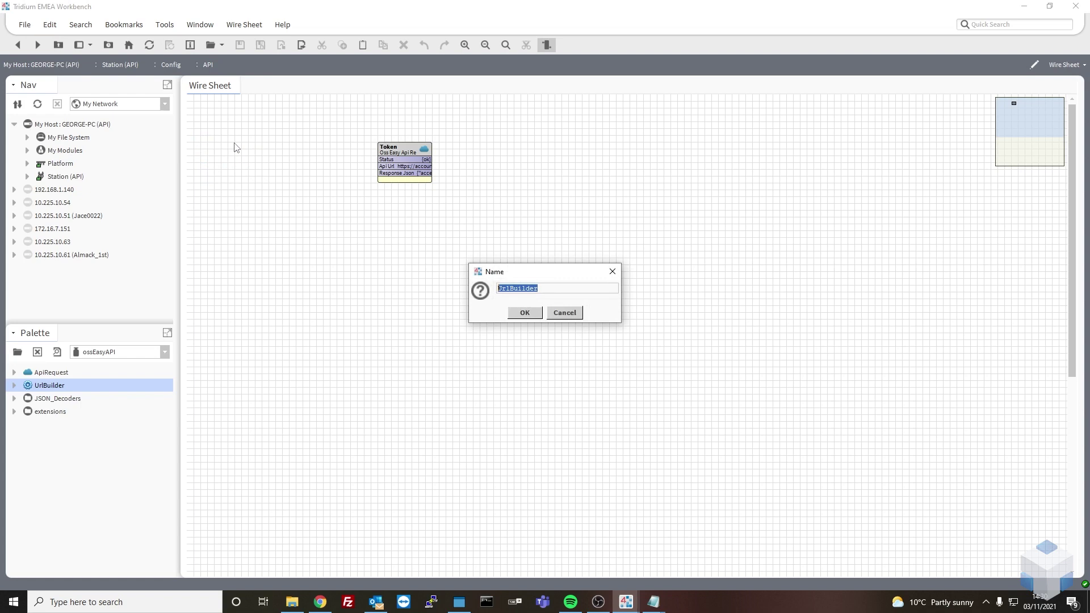
text(B)
text(ttpBody)
key(Return)
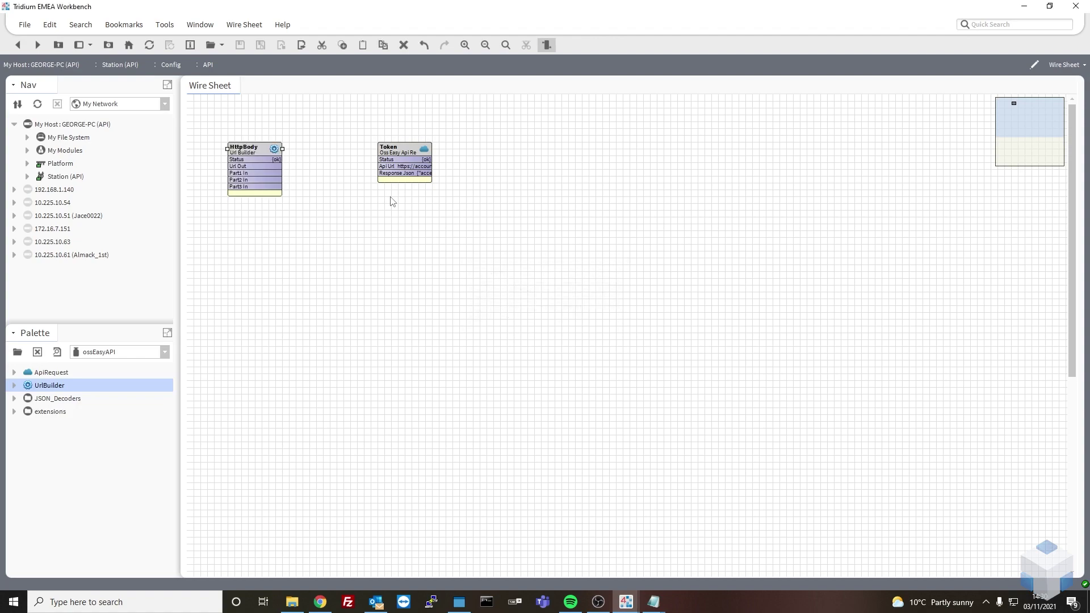
click(320, 601)
Scroll the Airthings authorization docs to the refresh_token payload under Refreshing the access_token
click(215, 10)
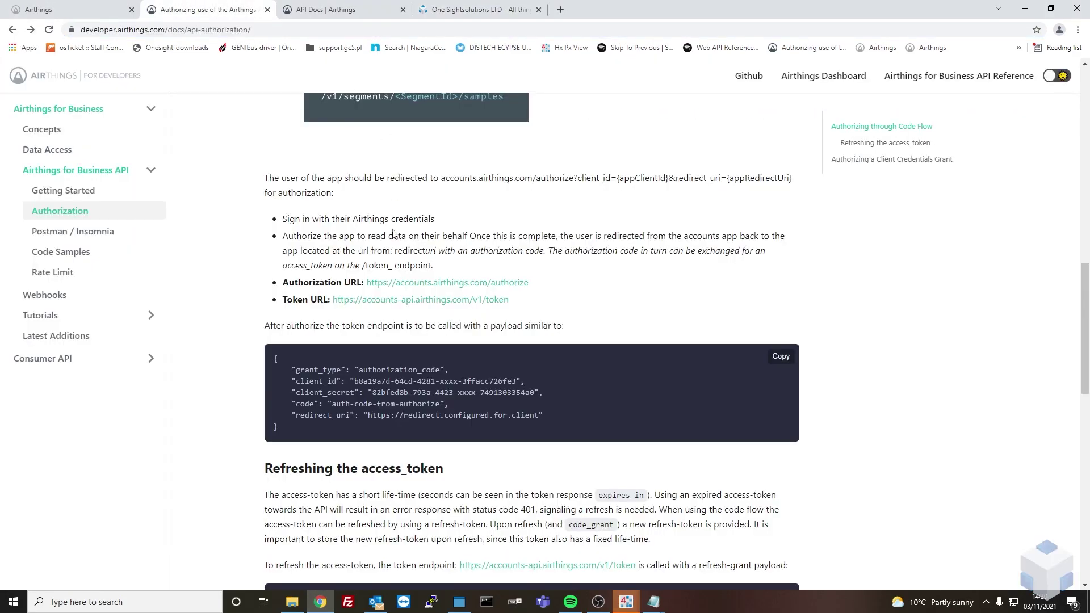
scroll(393, 303, down, 4)
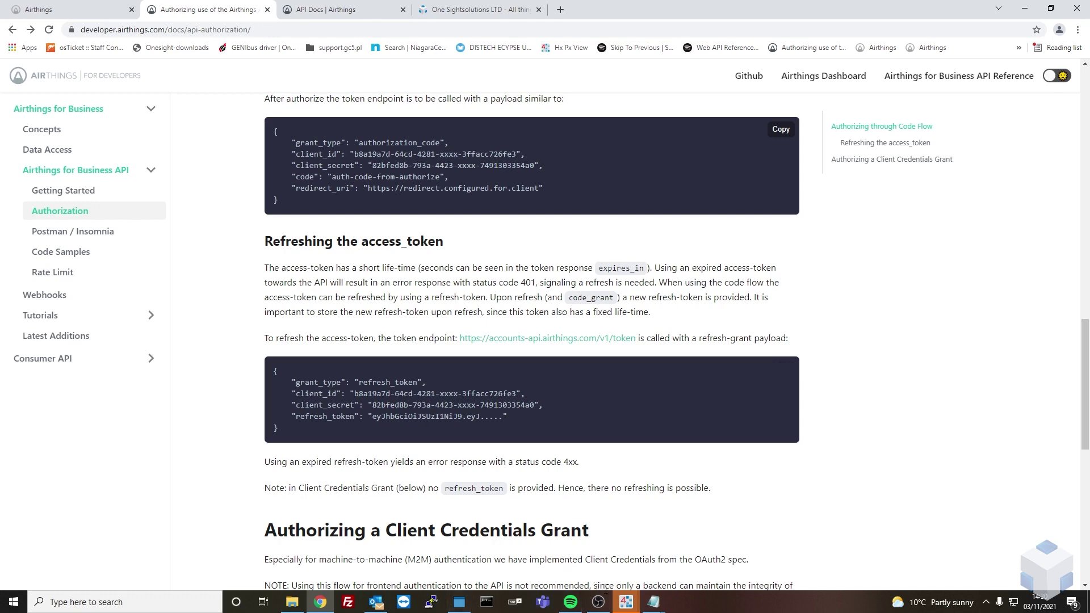
Review the Part 1, Part 2 and Part 3 refresh-token body lines drafted in Notepad
mouse_move(653, 602)
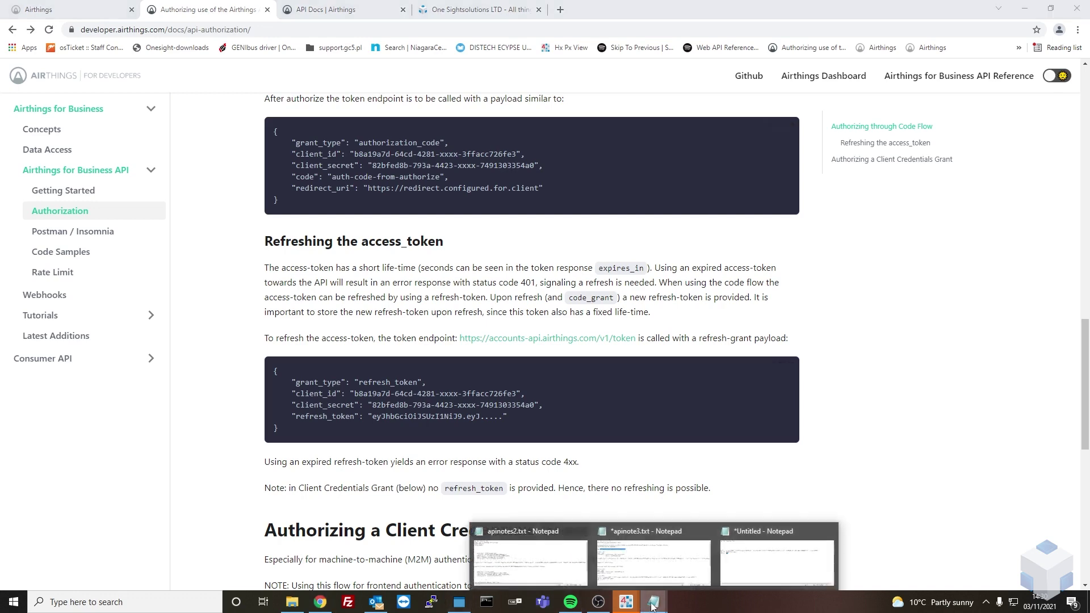
click(776, 568)
drag(264, 260, 993, 258)
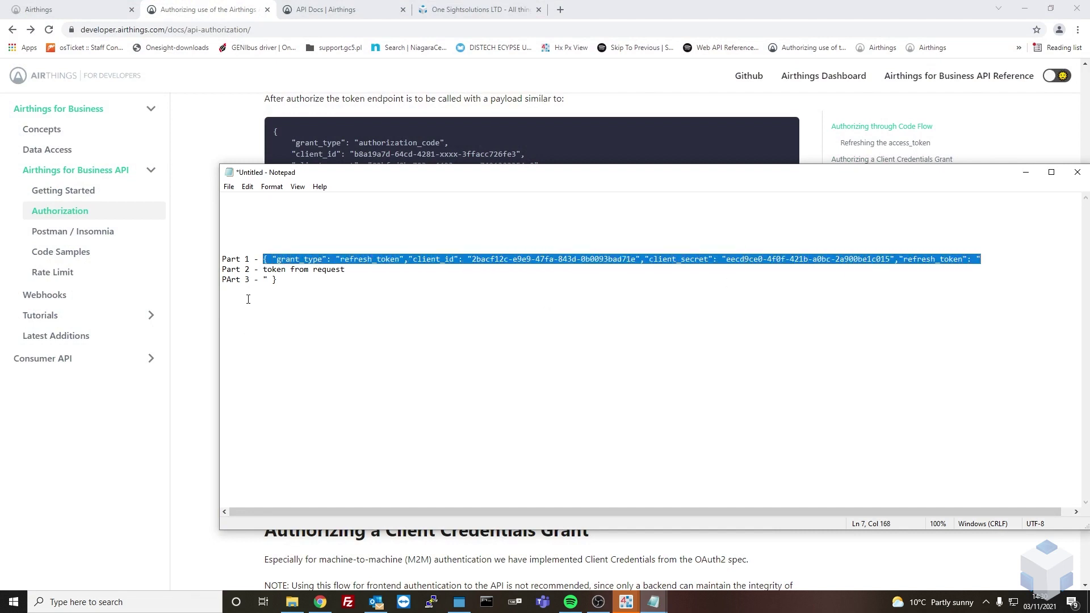
drag(264, 271, 345, 272)
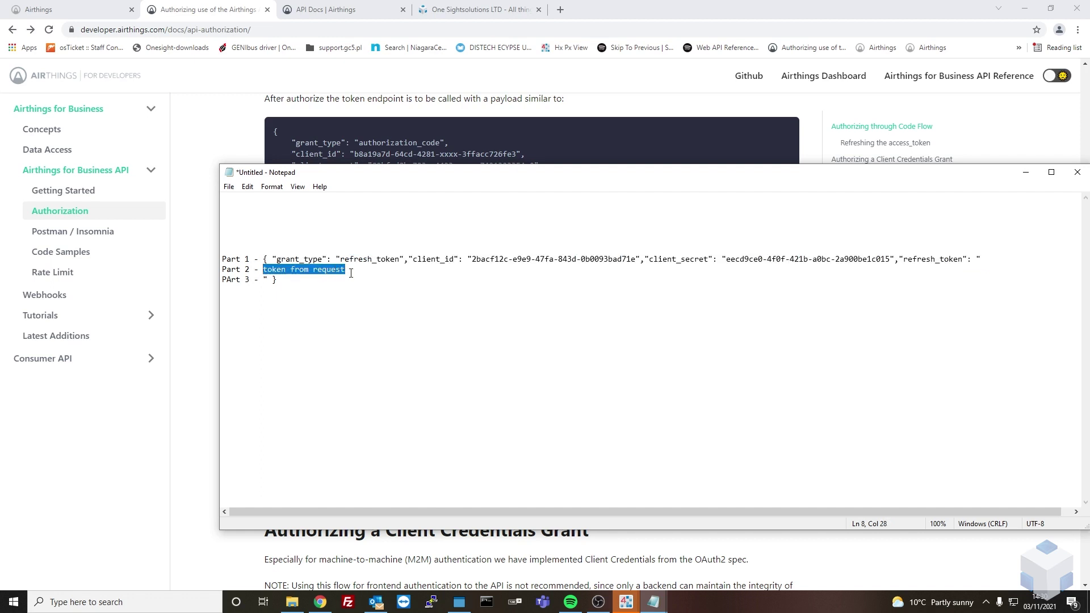
drag(260, 280, 277, 281)
click(296, 301)
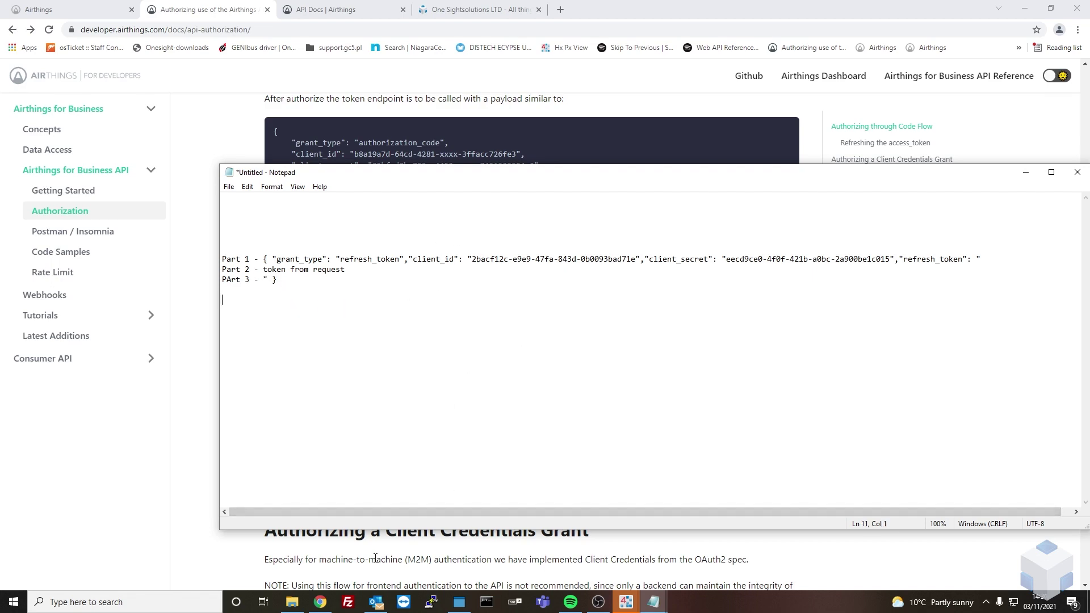
click(626, 603)
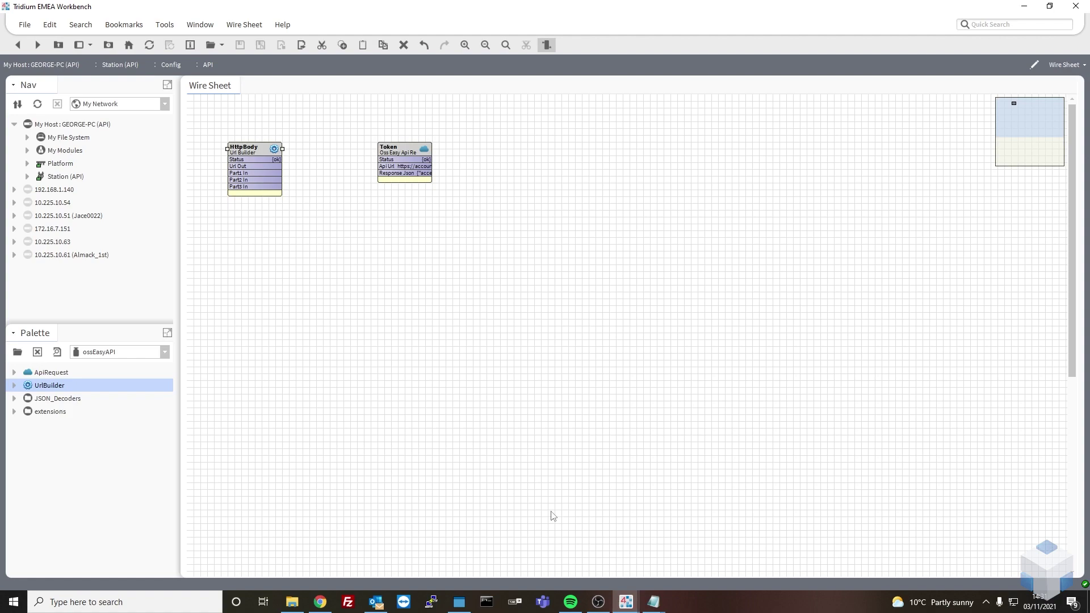
Paste the Part 1 JSON line from Notepad into HttpBody's Part1 In
double_click(245, 149)
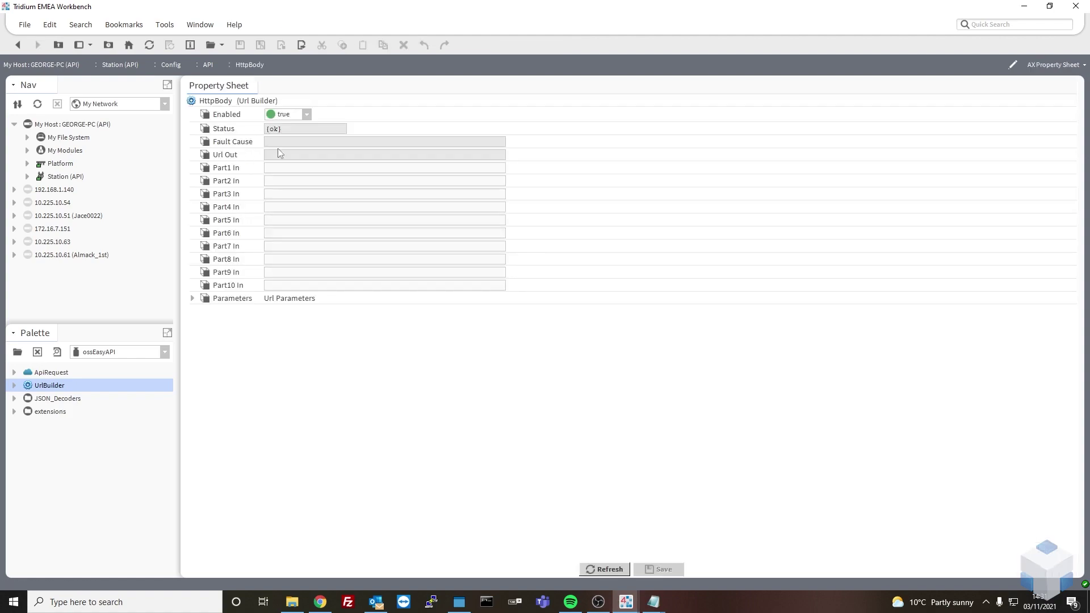
mouse_move(653, 602)
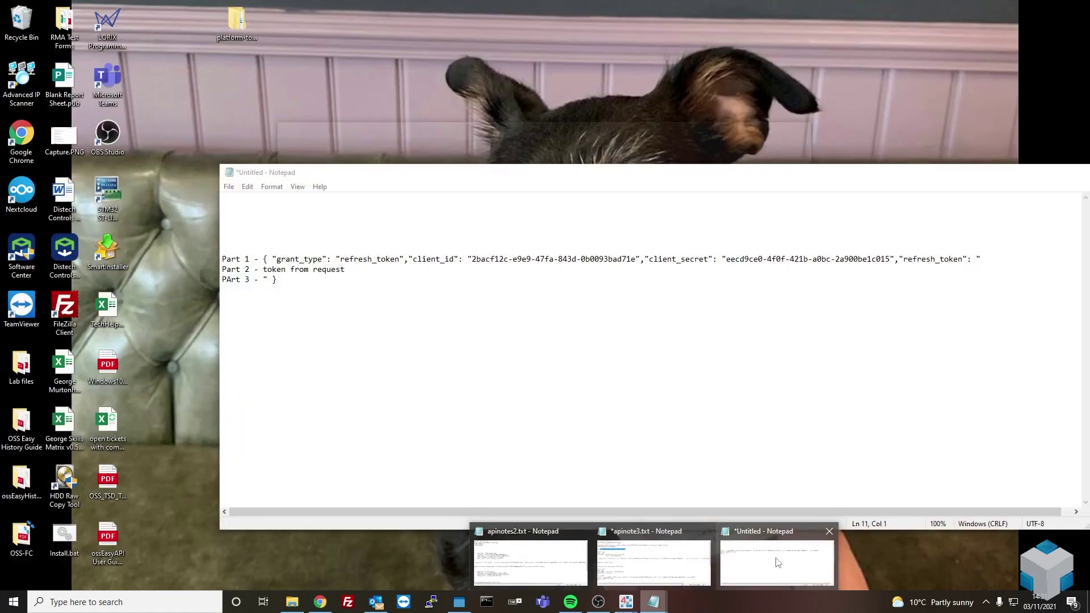
click(777, 562)
drag(980, 259, 272, 259)
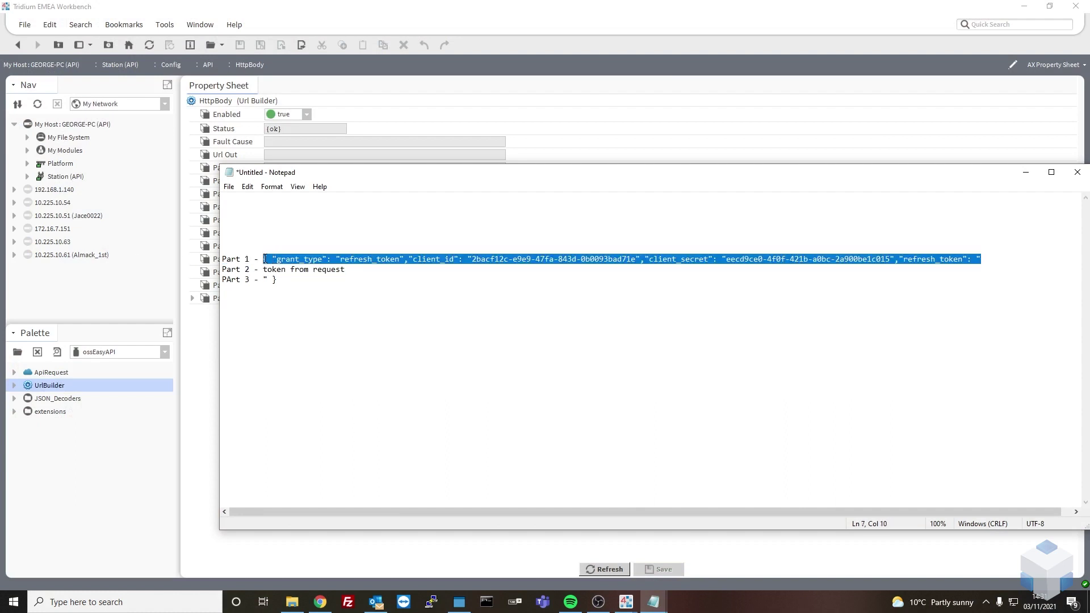
click(318, 153)
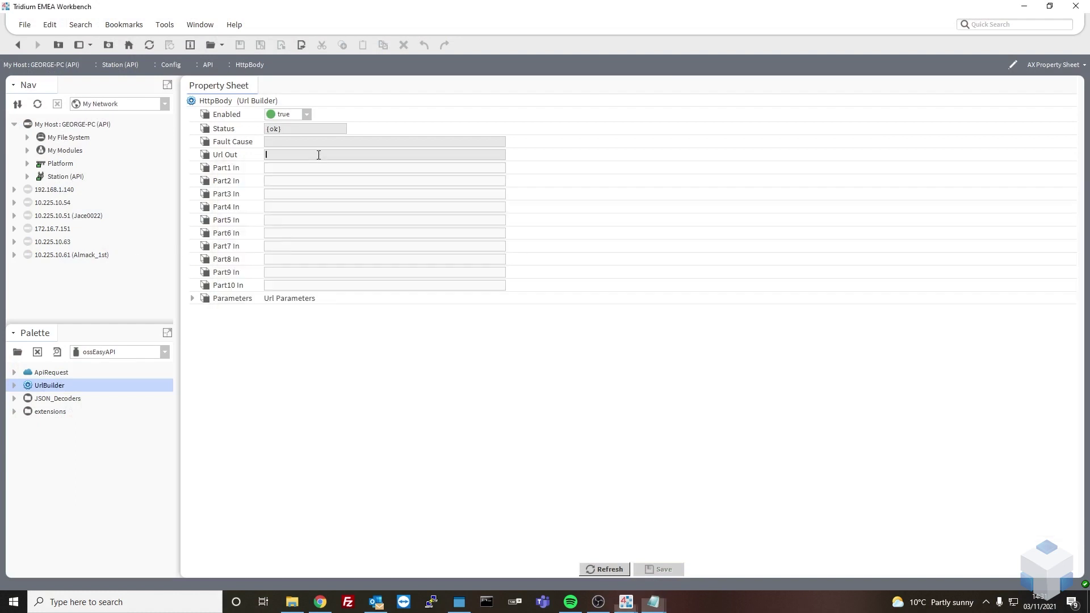
click(316, 166)
key(ctrl+v)
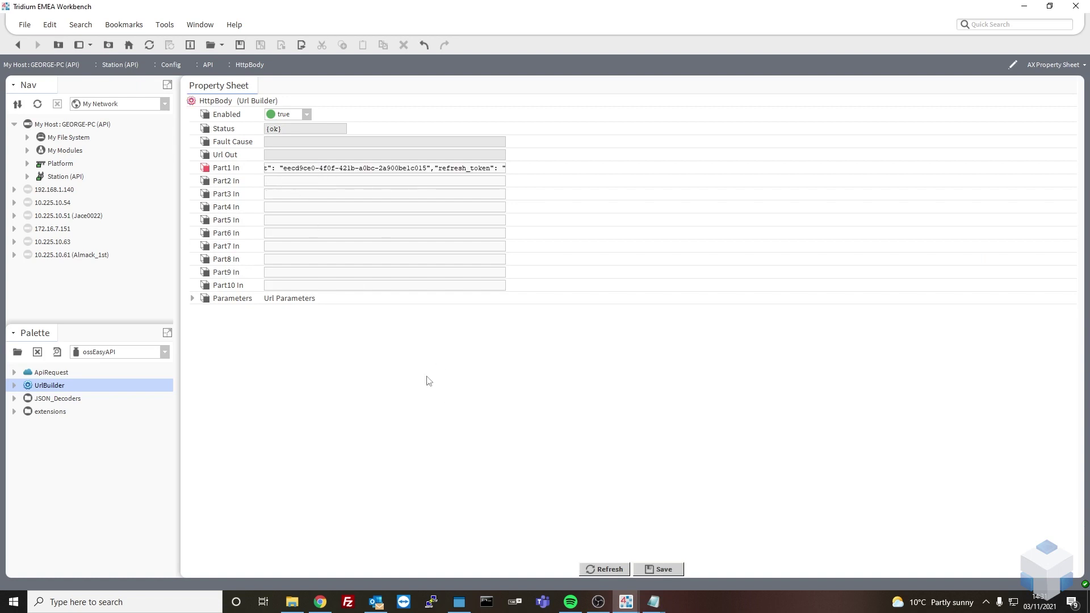
Copy the closing quote-and-brace Part 3 text into Part3 In and save HttpBody
click(649, 603)
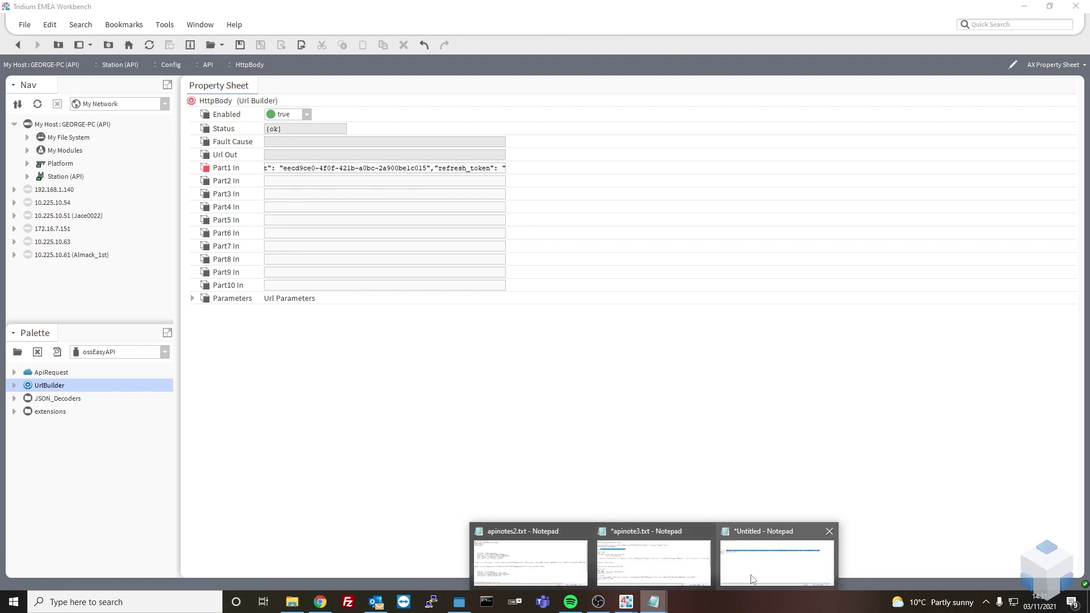
click(773, 546)
click(273, 285)
drag(273, 285, 267, 281)
click(281, 280)
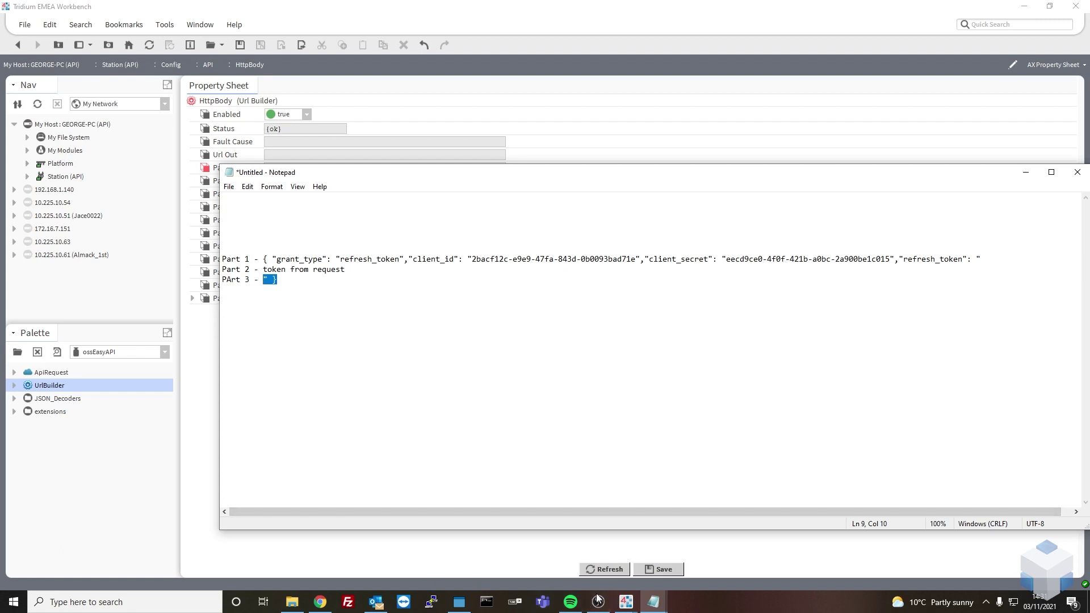
click(621, 602)
click(568, 559)
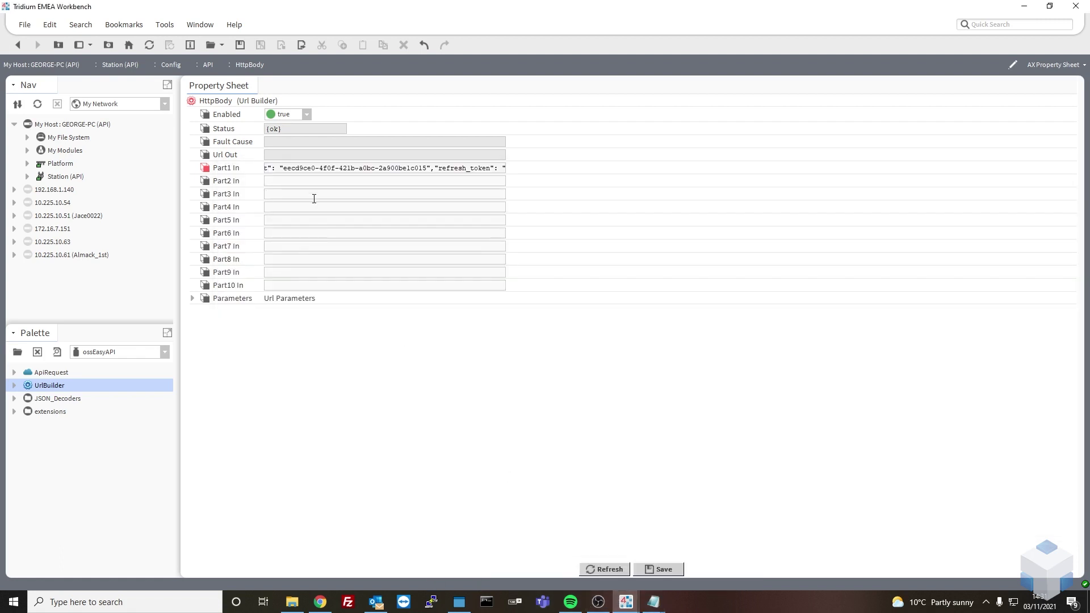
click(664, 570)
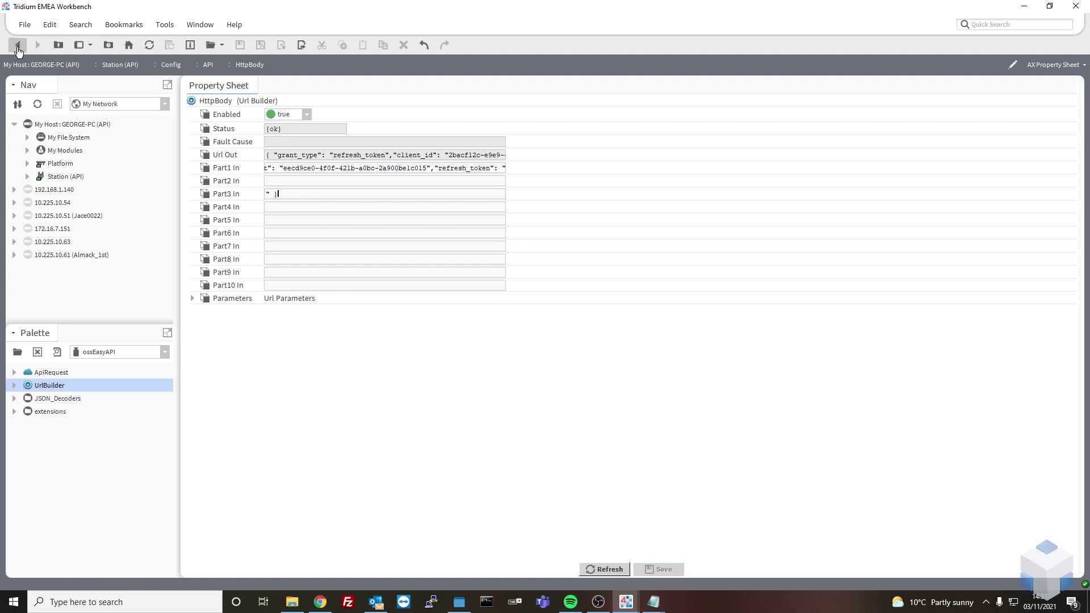
Pin the Http Body slot on the Token component
click(18, 45)
right_click(395, 153)
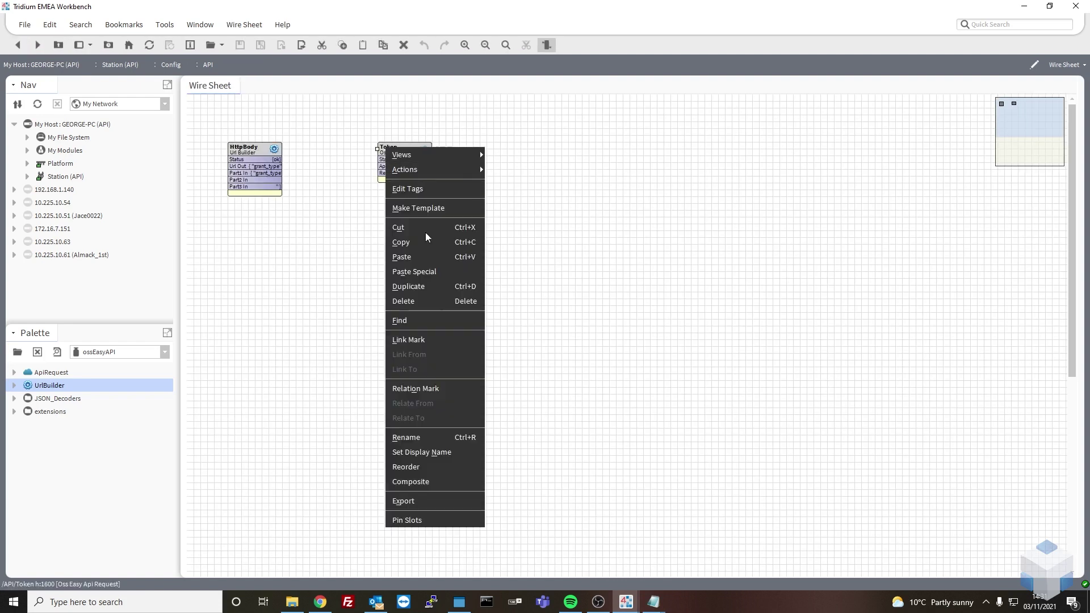
click(448, 519)
click(515, 330)
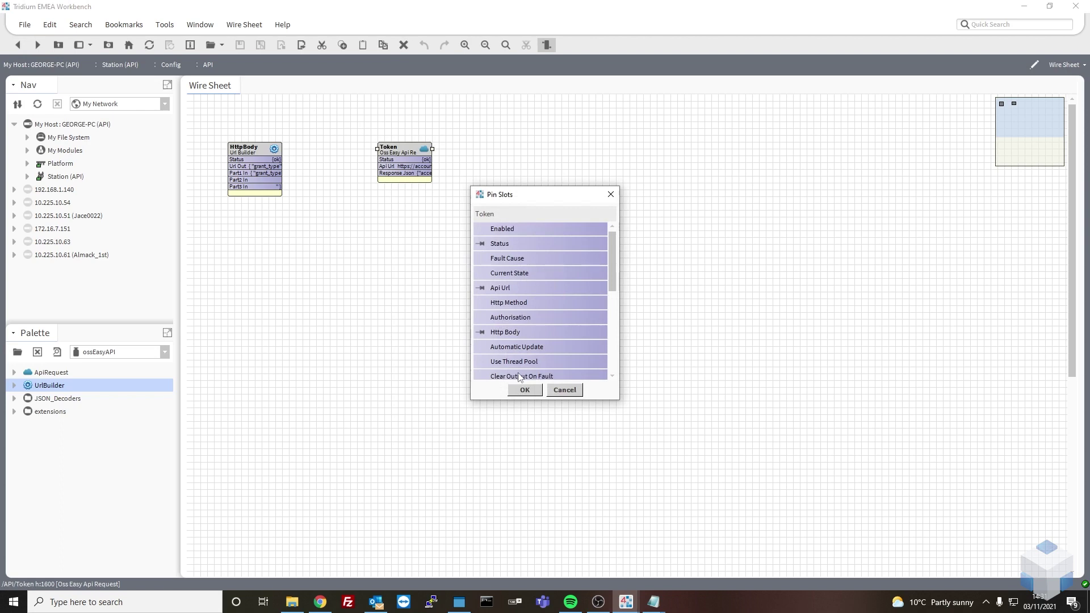
click(525, 390)
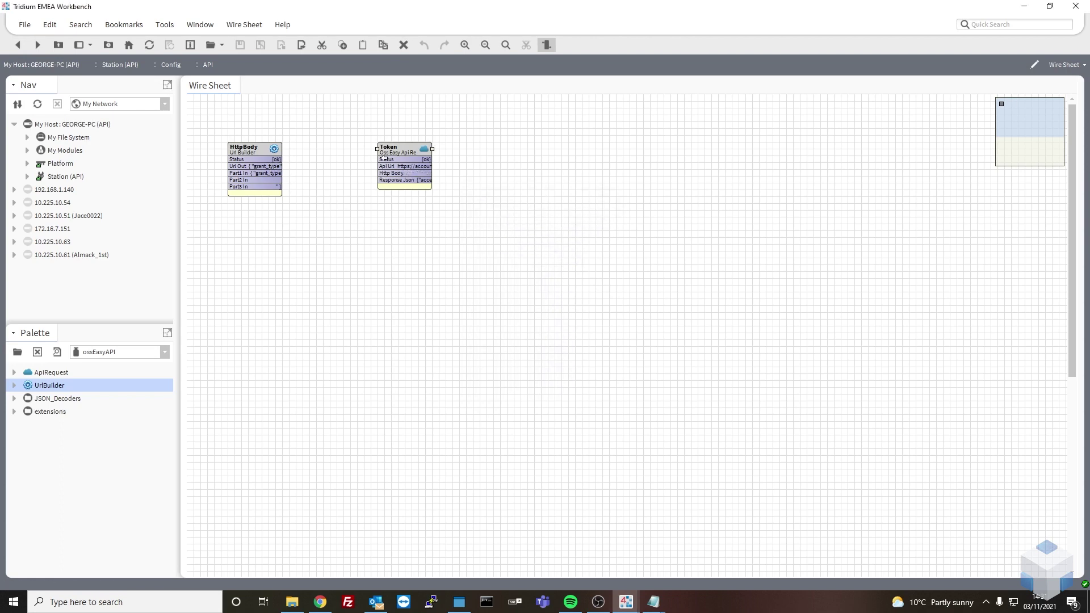
right_click(403, 150)
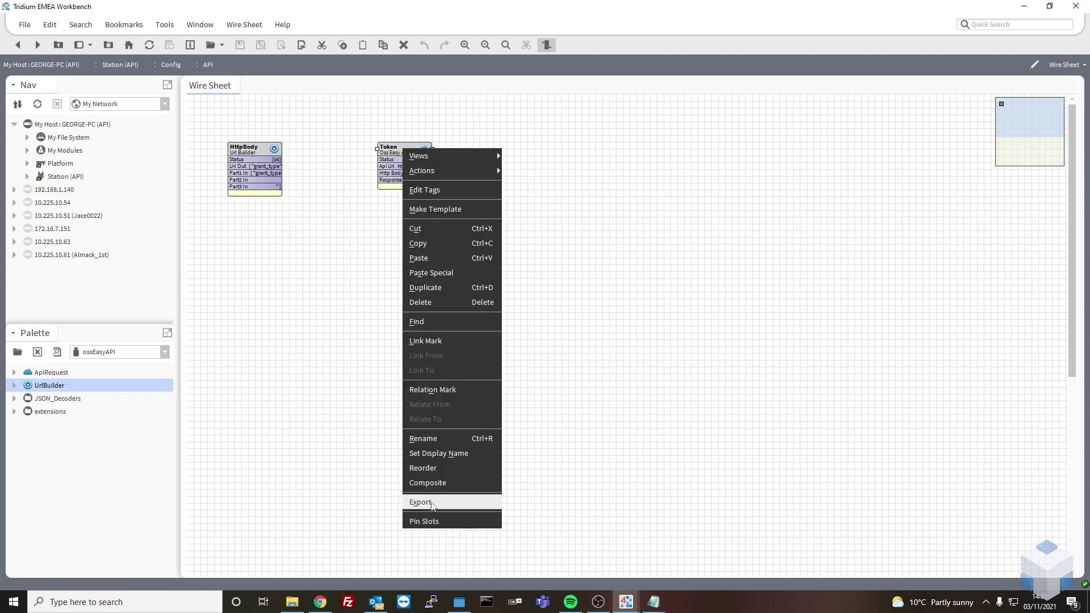
click(431, 468)
click(560, 385)
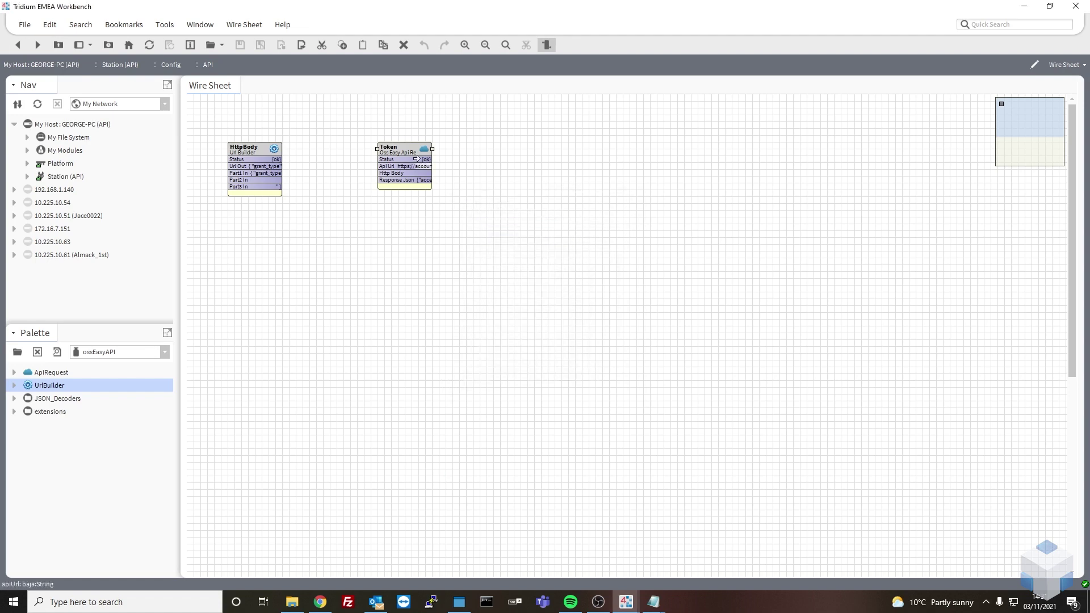
Expose Token's access_token and refresh_token outputs and wire HttpBody's Url Out to Http Body
right_click(415, 151)
click(465, 491)
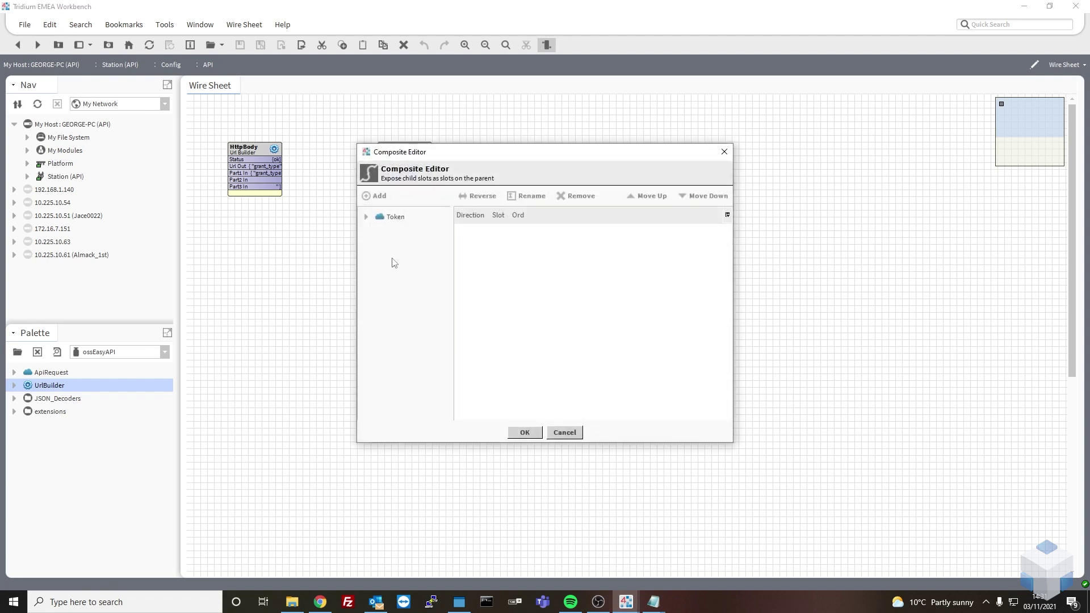
click(366, 216)
click(379, 269)
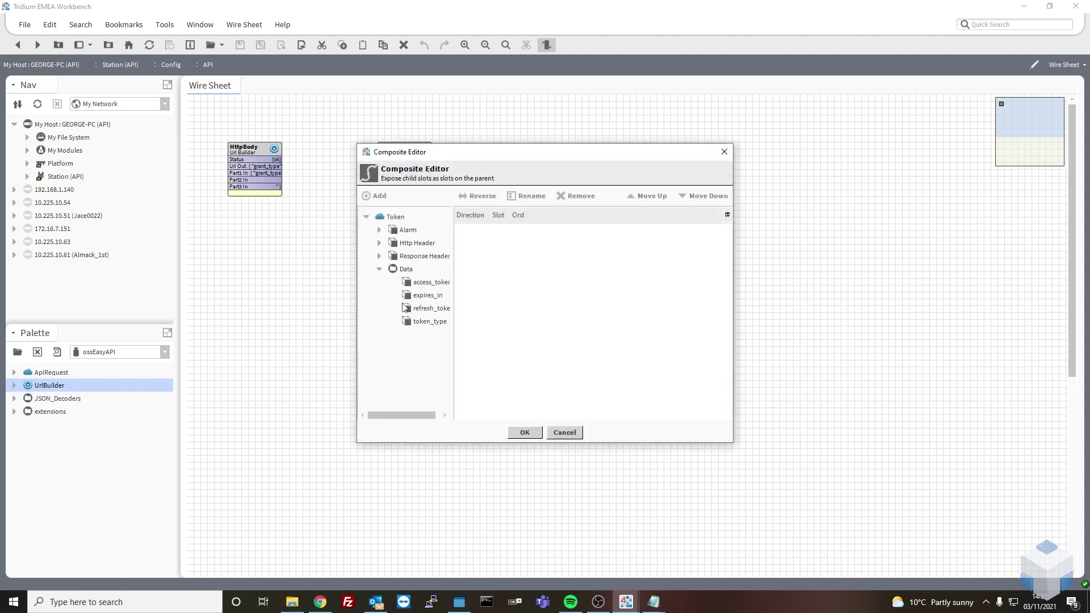
double_click(423, 282)
double_click(426, 308)
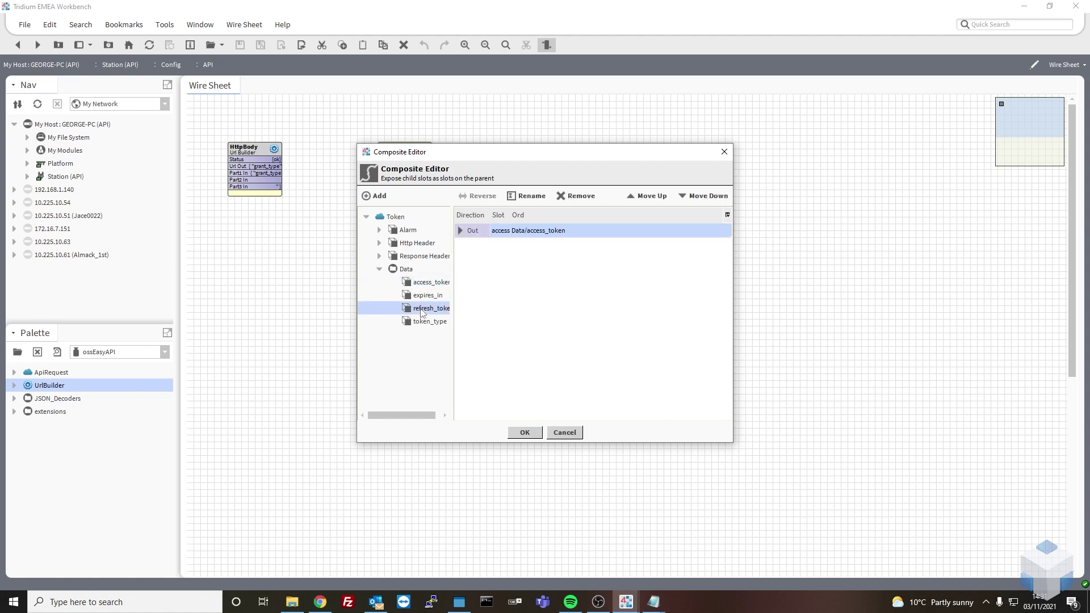
click(526, 432)
drag(396, 154, 347, 151)
drag(273, 165, 240, 180)
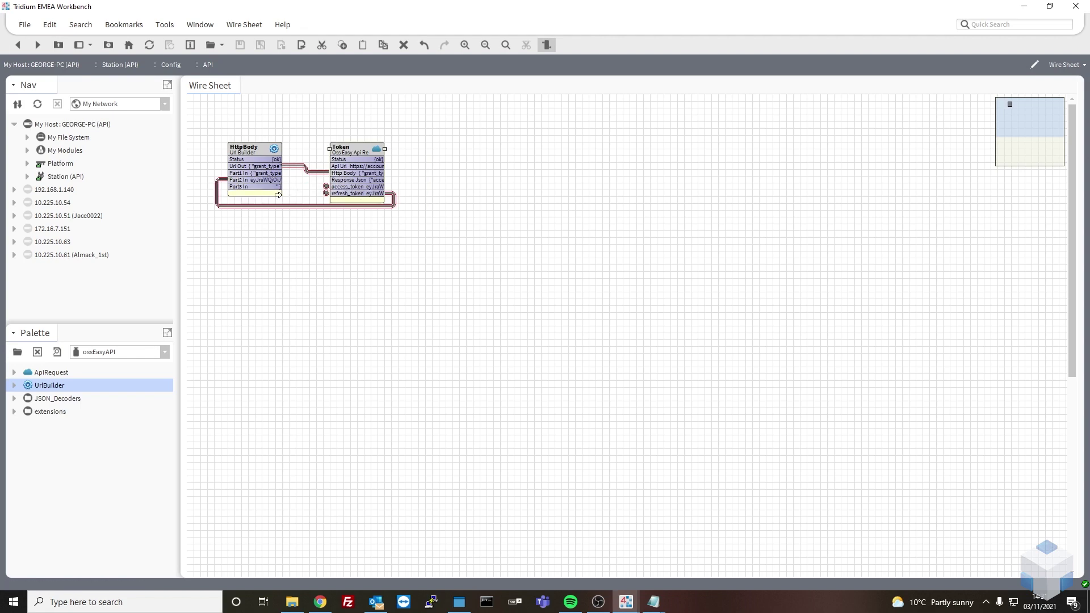
Send the Token request from its Actions menu
right_click(353, 149)
mouse_move(447, 168)
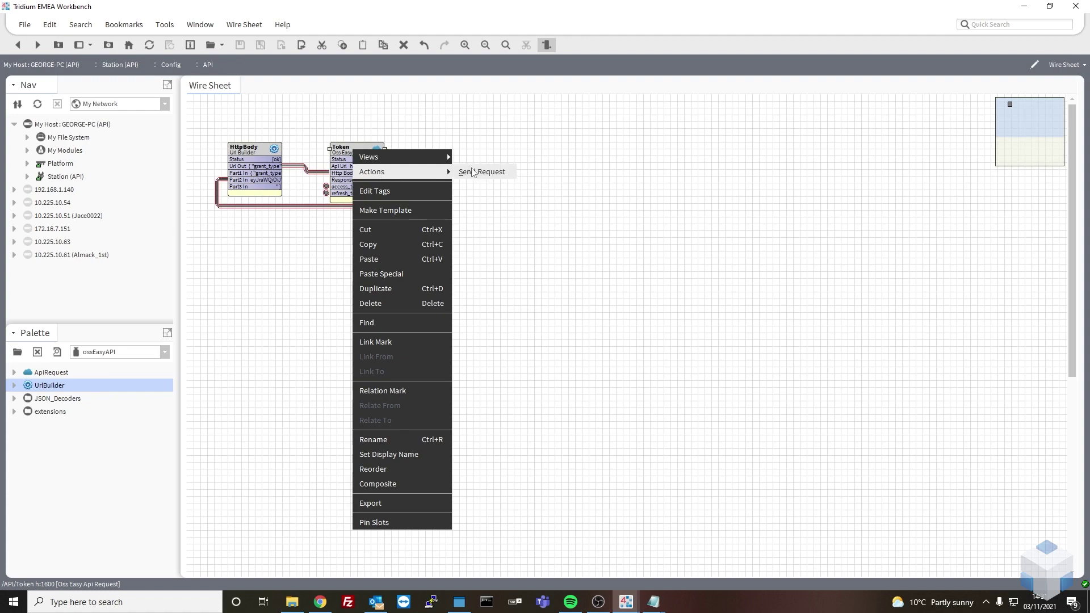
click(482, 171)
Turn on Token's Automatic Update with a 30-minute update period and save
double_click(361, 150)
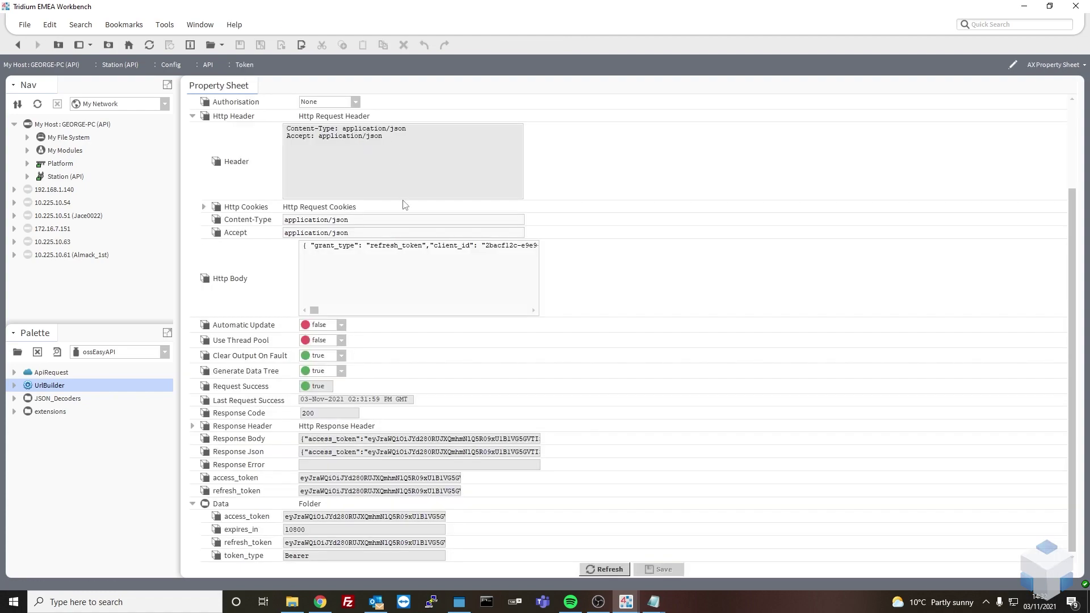
scroll(405, 205, up, 3)
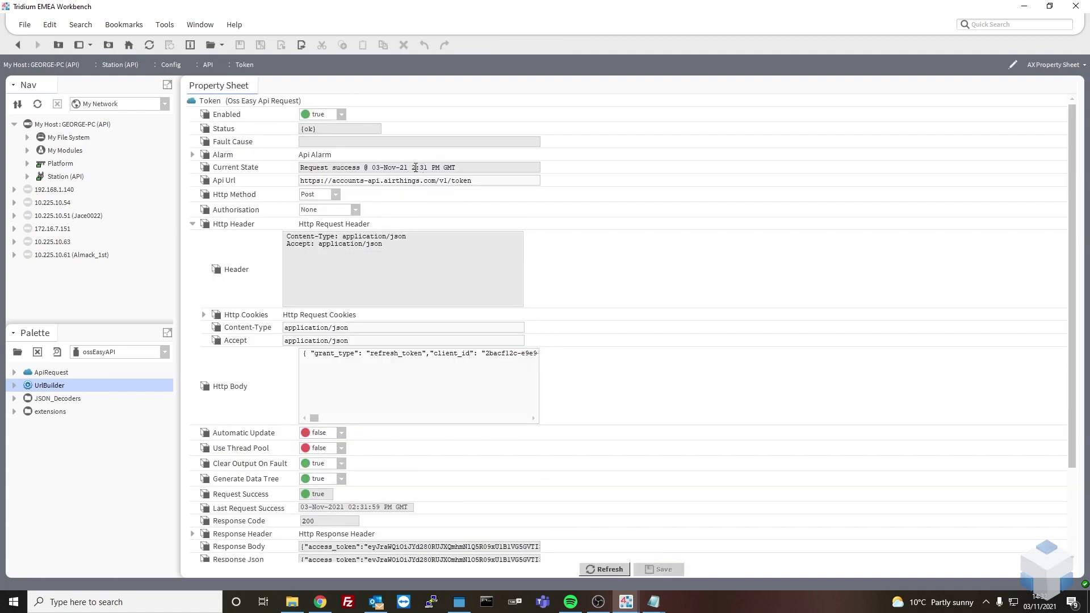
drag(432, 168, 299, 169)
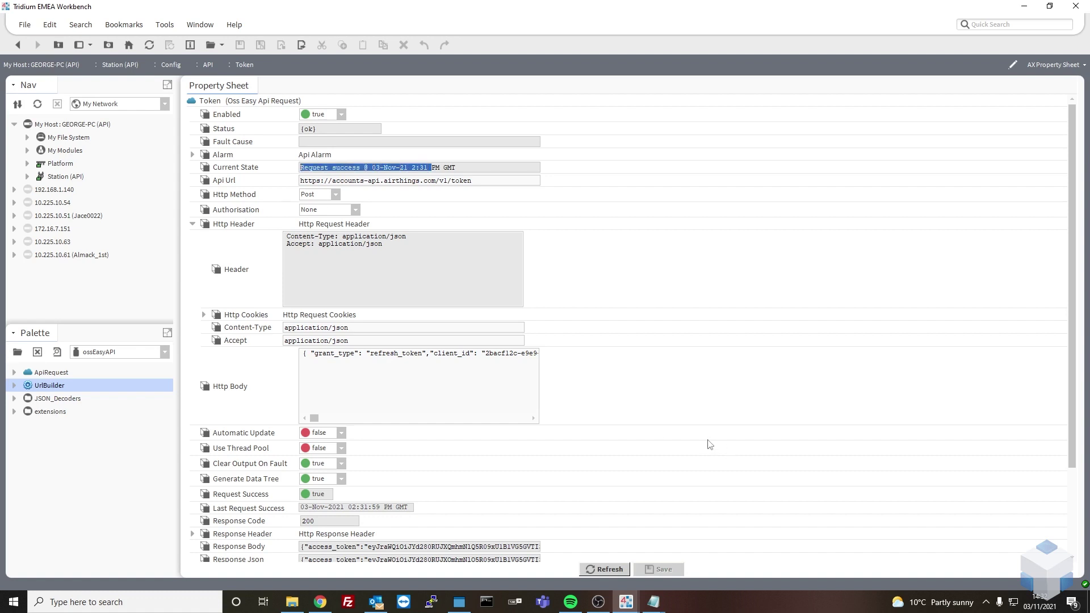
scroll(708, 443, down, 3)
scroll(562, 454, down, 2)
click(334, 334)
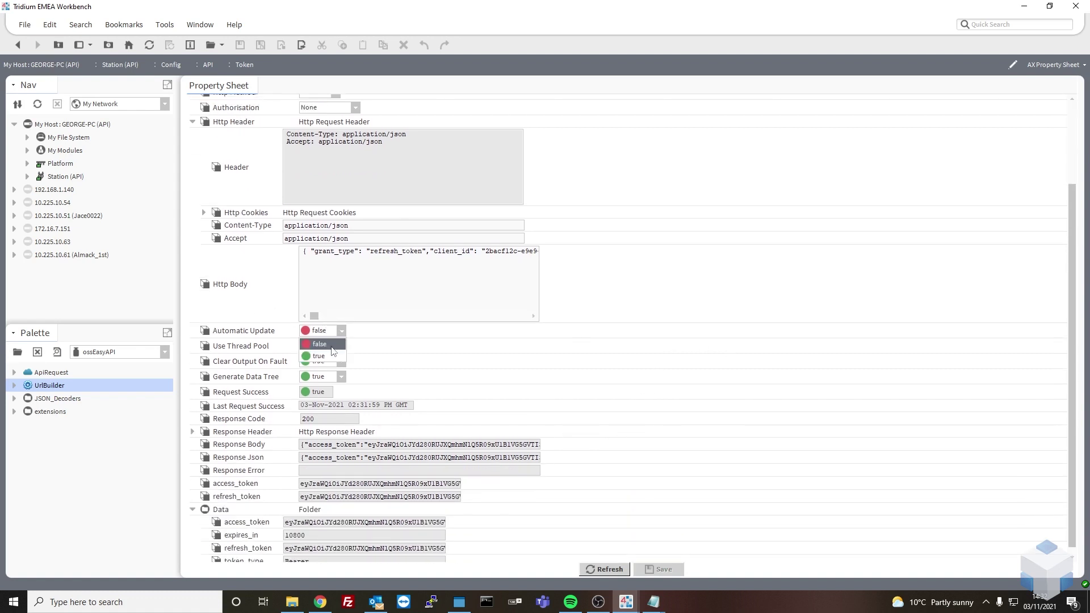
click(334, 356)
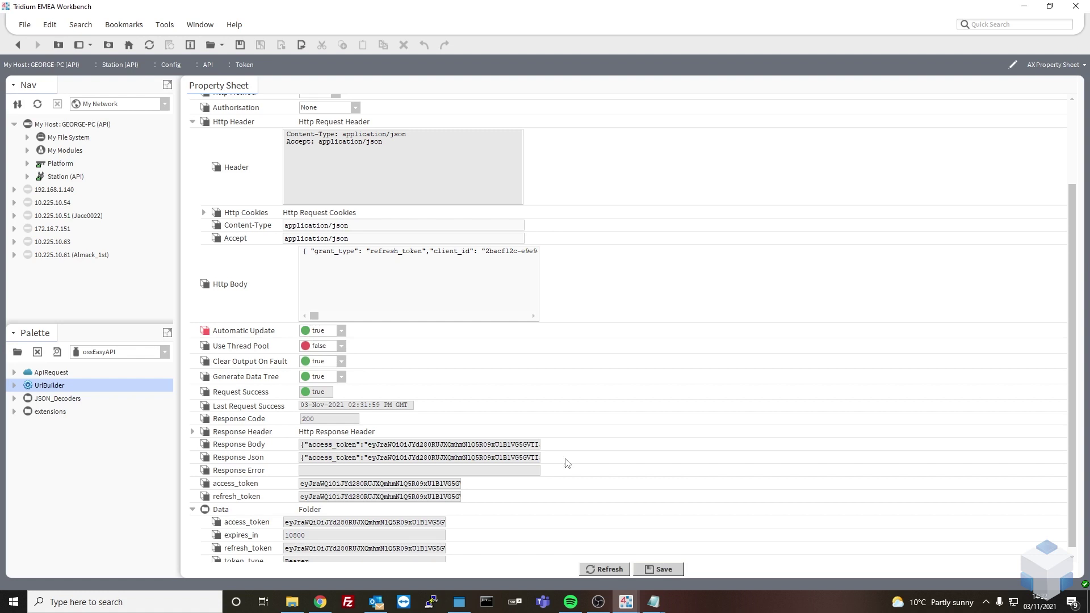
click(659, 569)
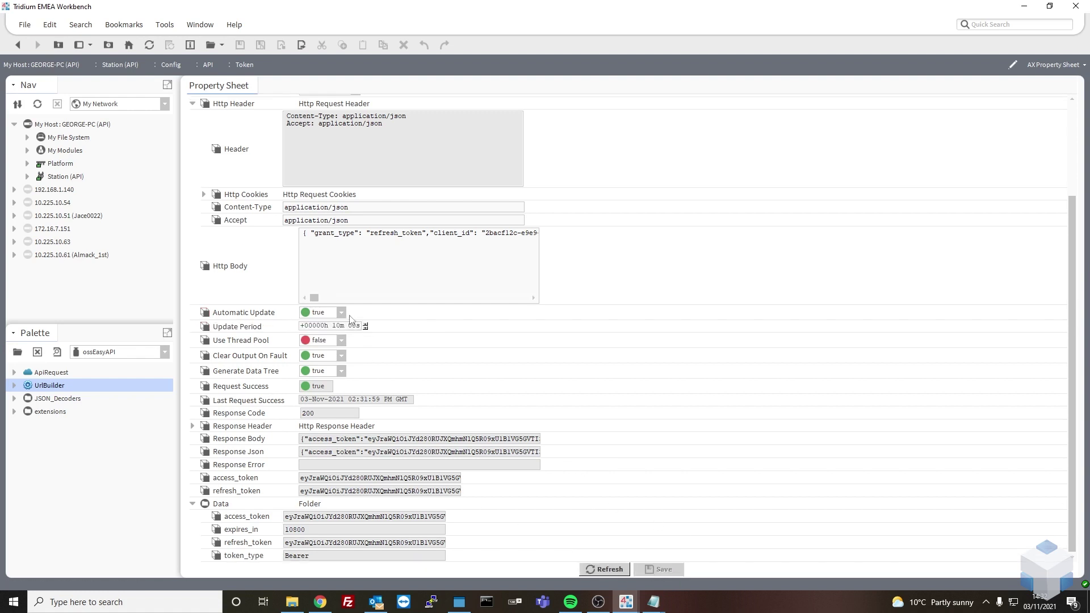
double_click(343, 325)
text(30)
key(ctrl+s)
click(10, 44)
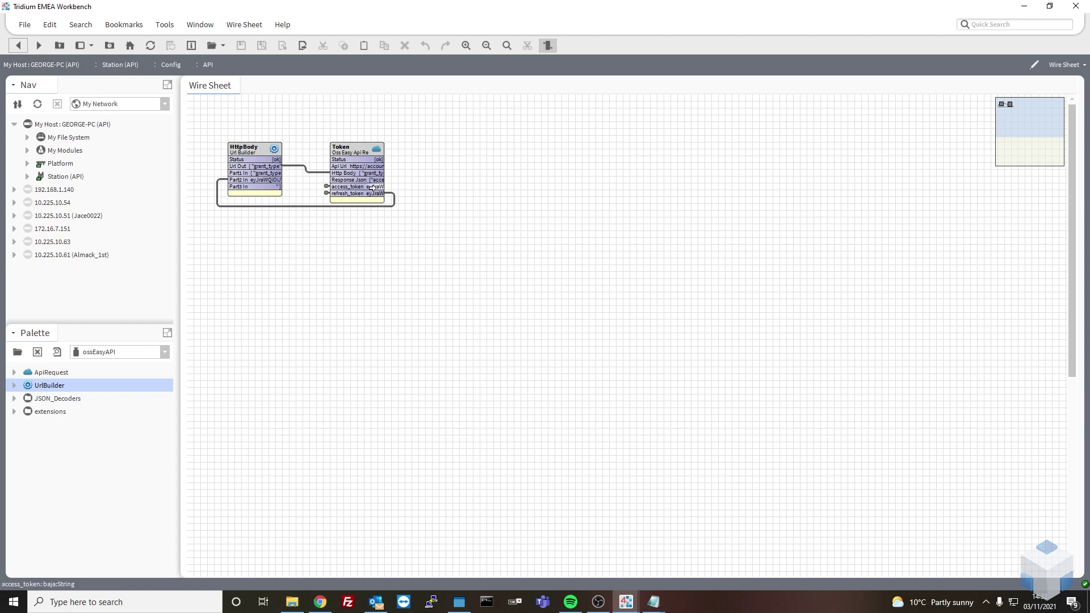
drag(368, 186, 461, 194)
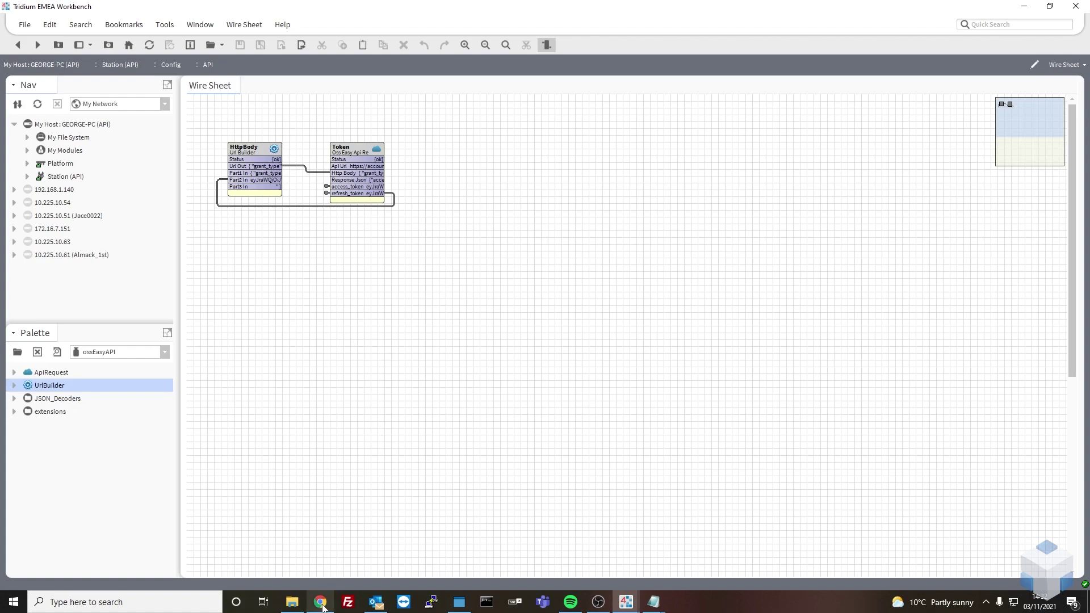
click(322, 603)
click(340, 10)
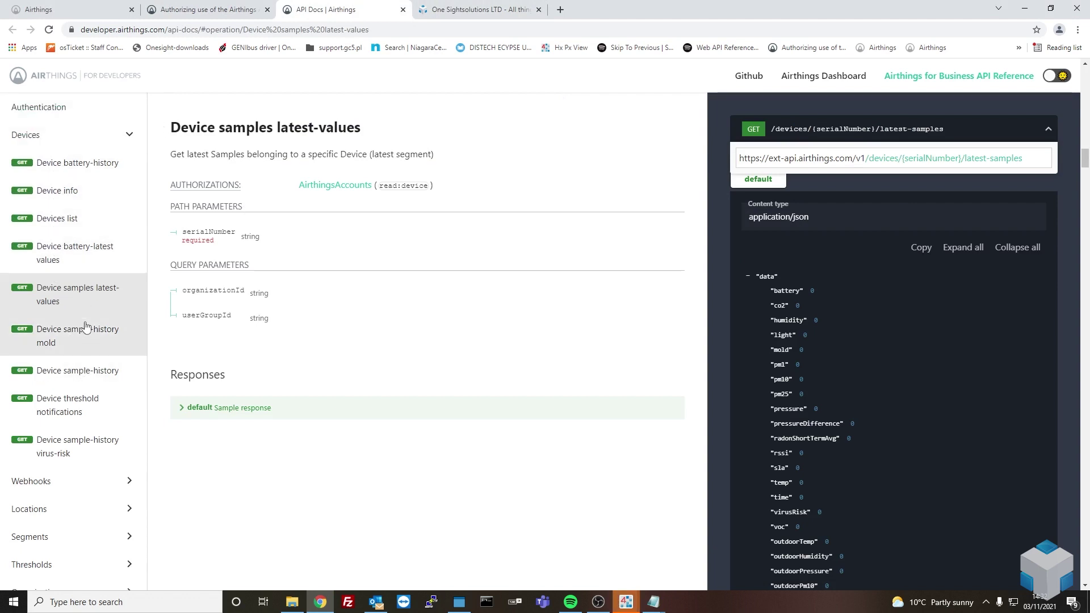
click(105, 213)
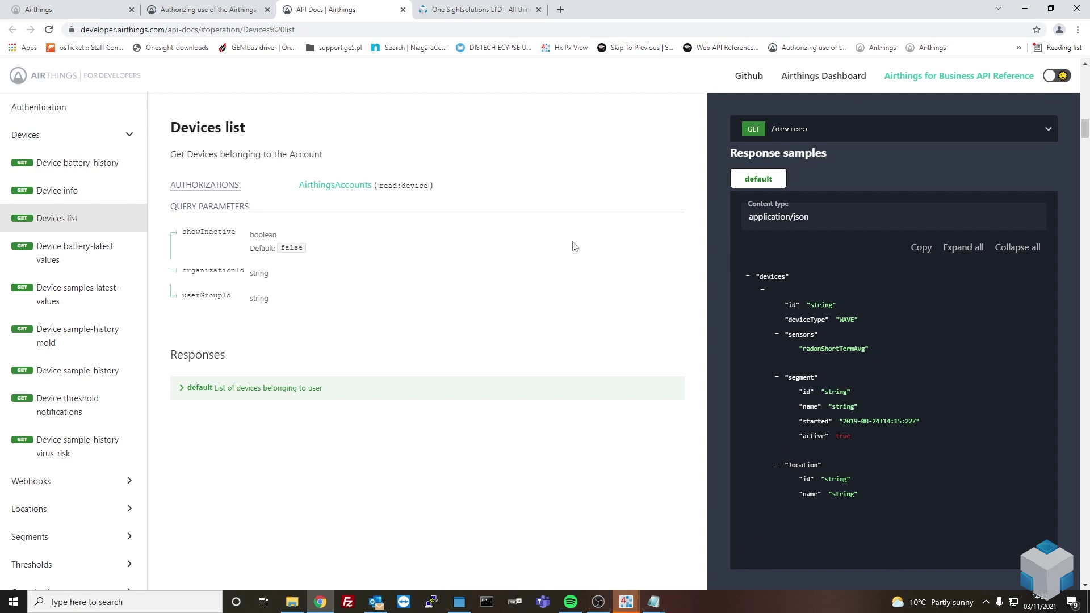
click(819, 130)
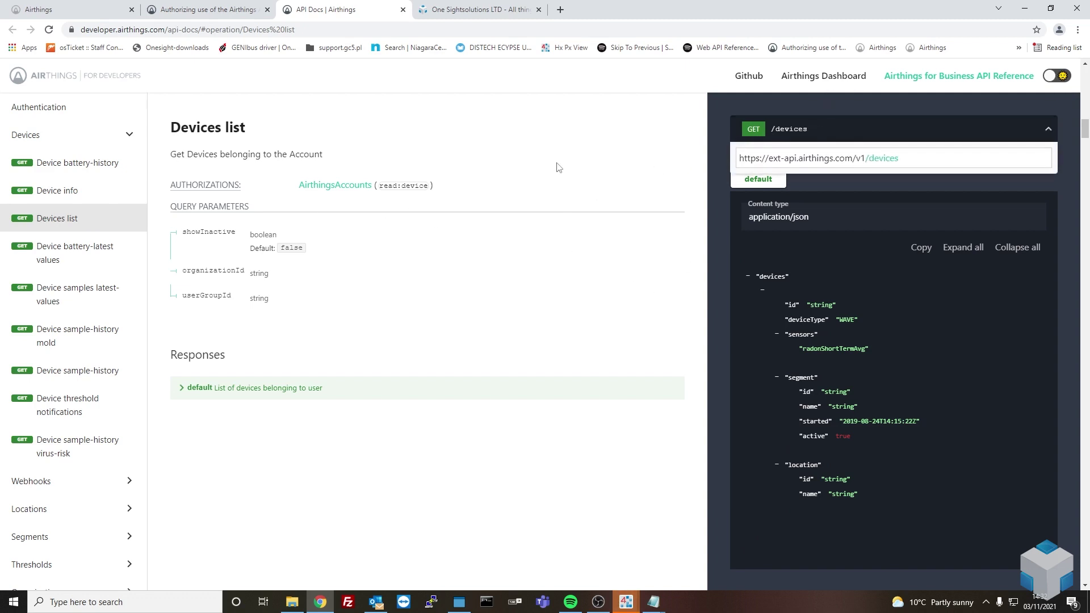
triple_click(926, 163)
key(ctrl+c)
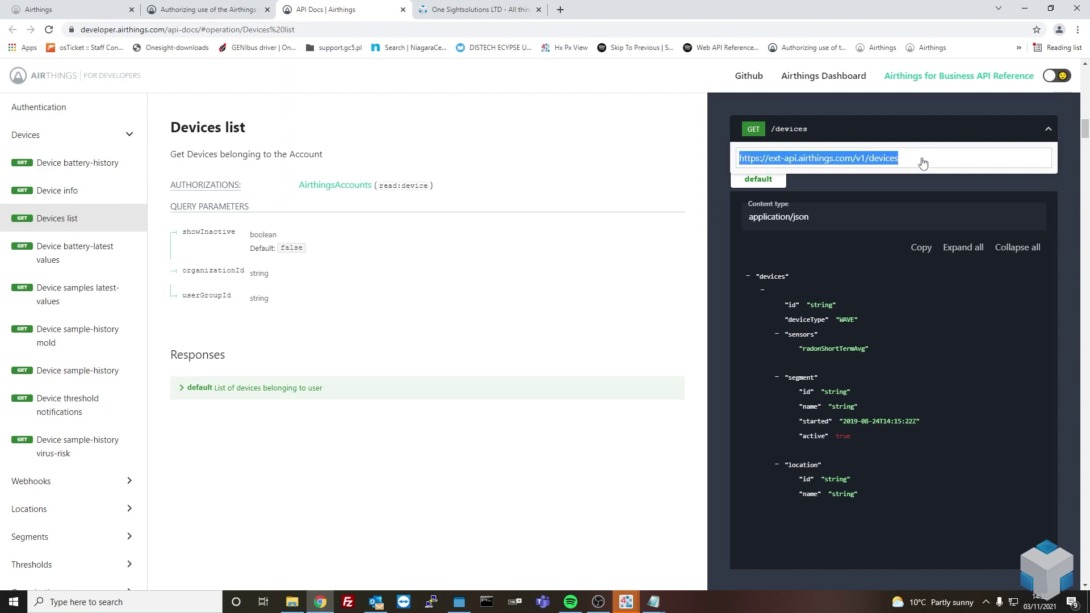
key(alt+Tab)
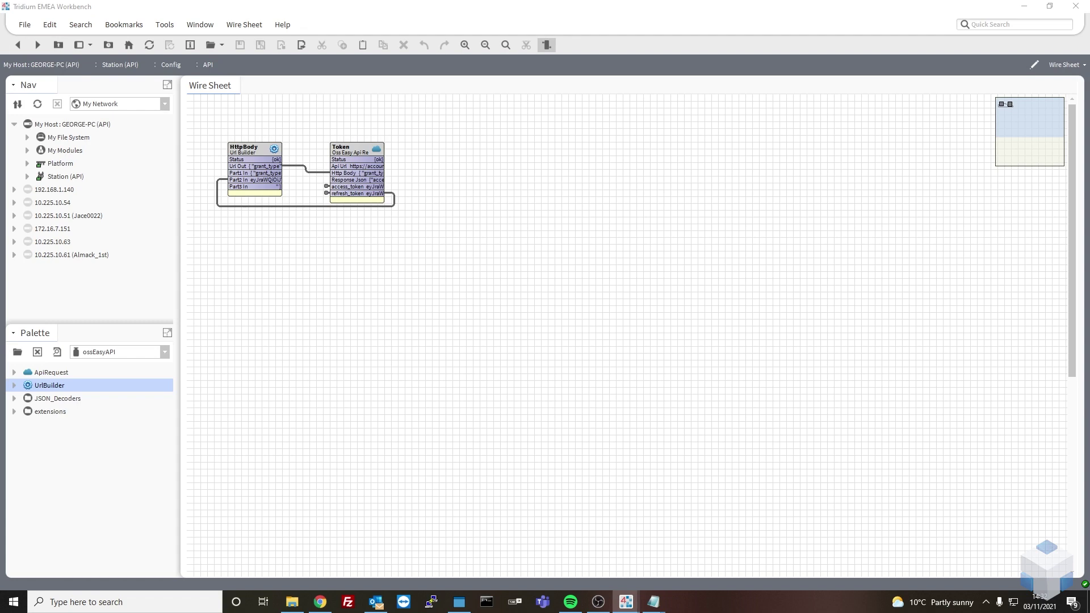
Add a new ApiRequest component named Devices to the wire sheet
drag(51, 372, 445, 145)
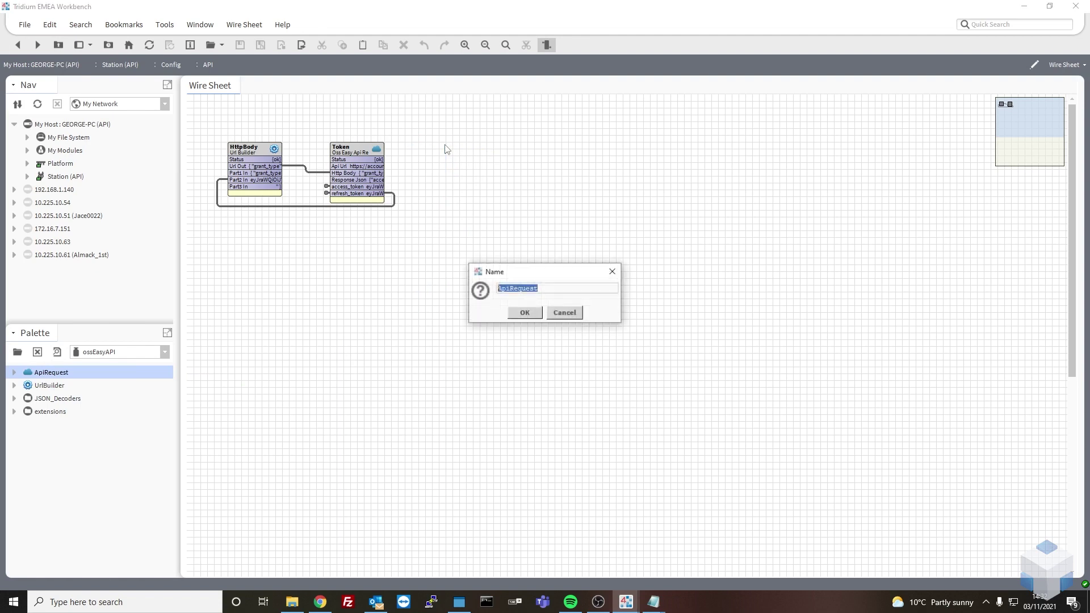
text(Devices)
key(Return)
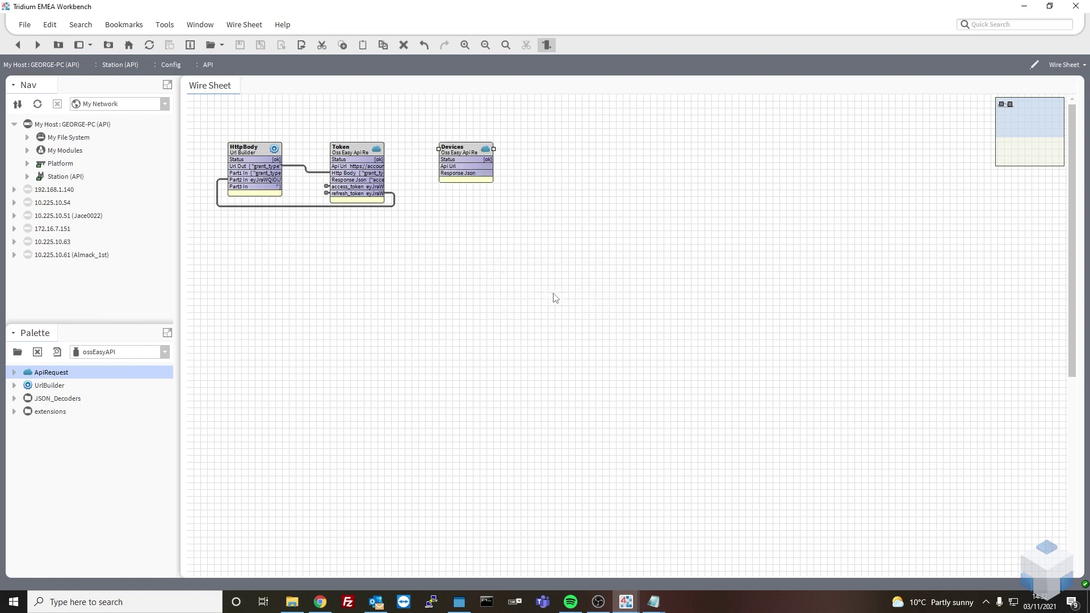
Set Devices' Api Url to the pasted devices endpoint with Bearer Token authorisation, then save and refresh
double_click(471, 152)
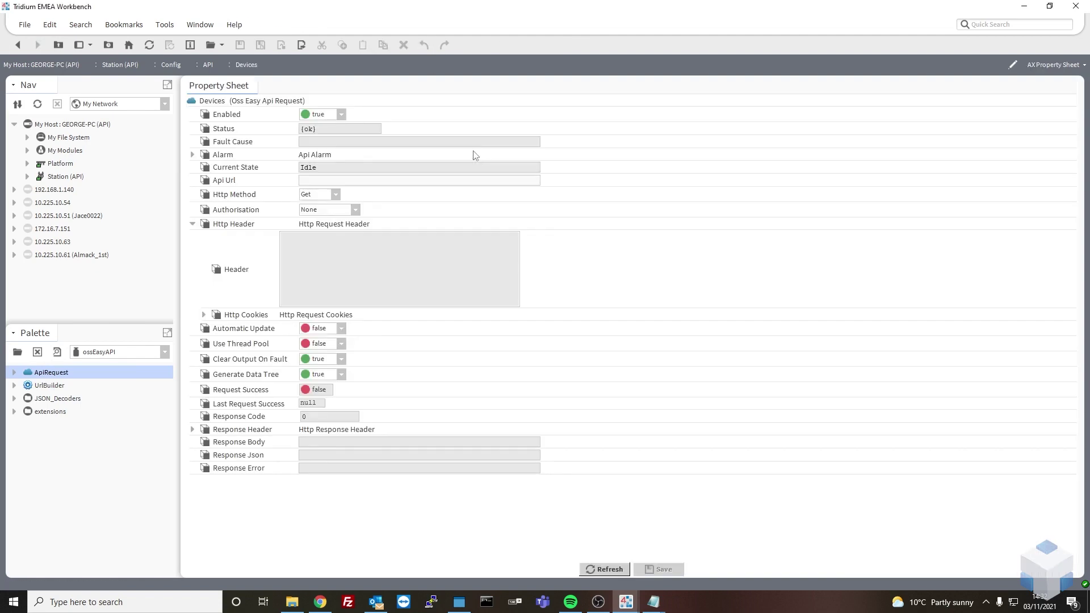
click(418, 180)
key(ctrl+v)
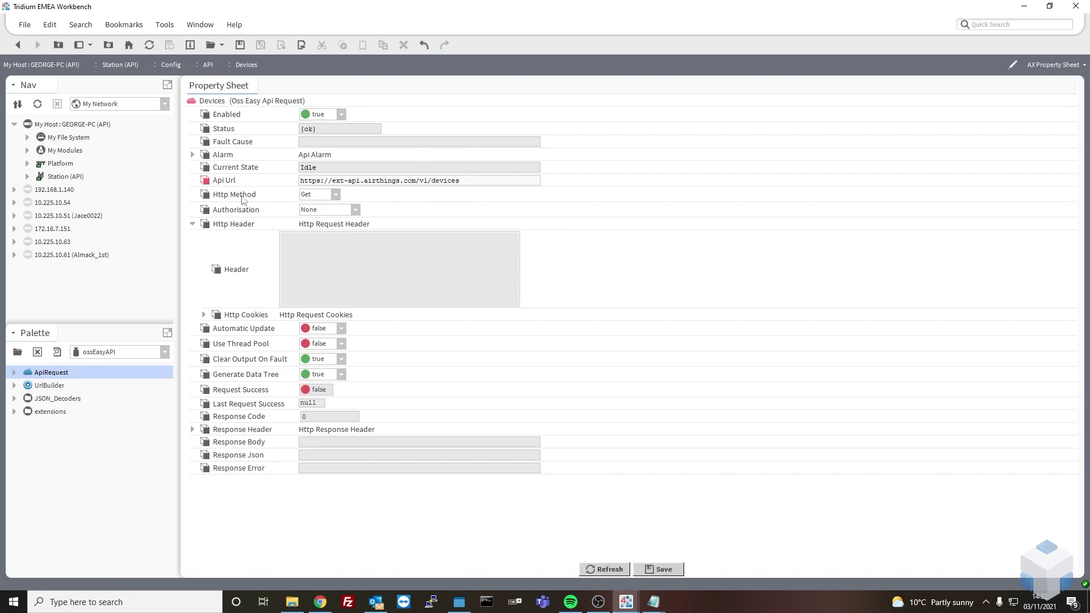
click(333, 211)
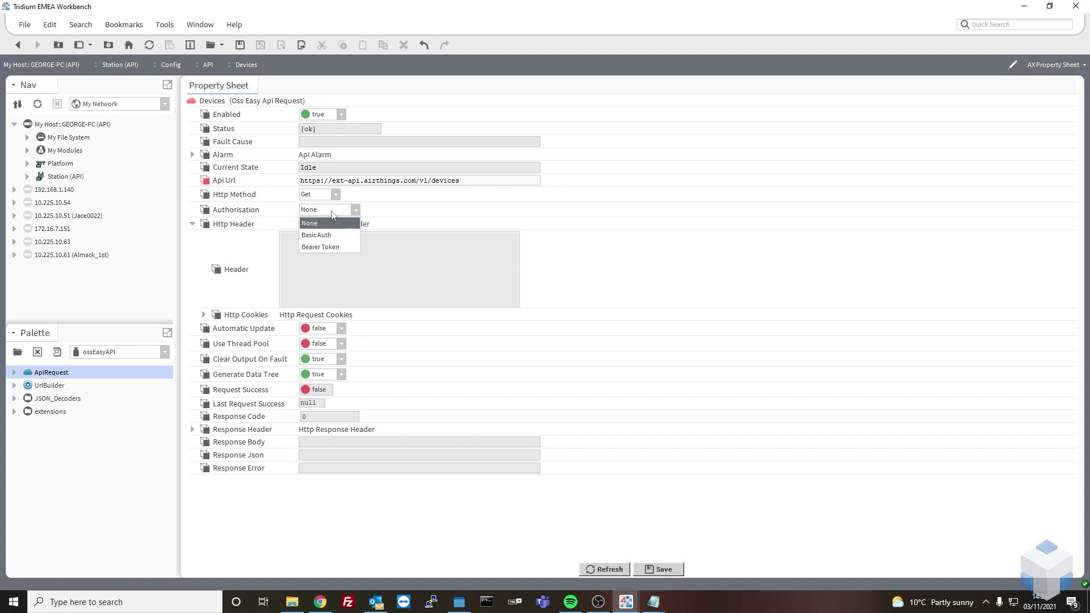
click(342, 247)
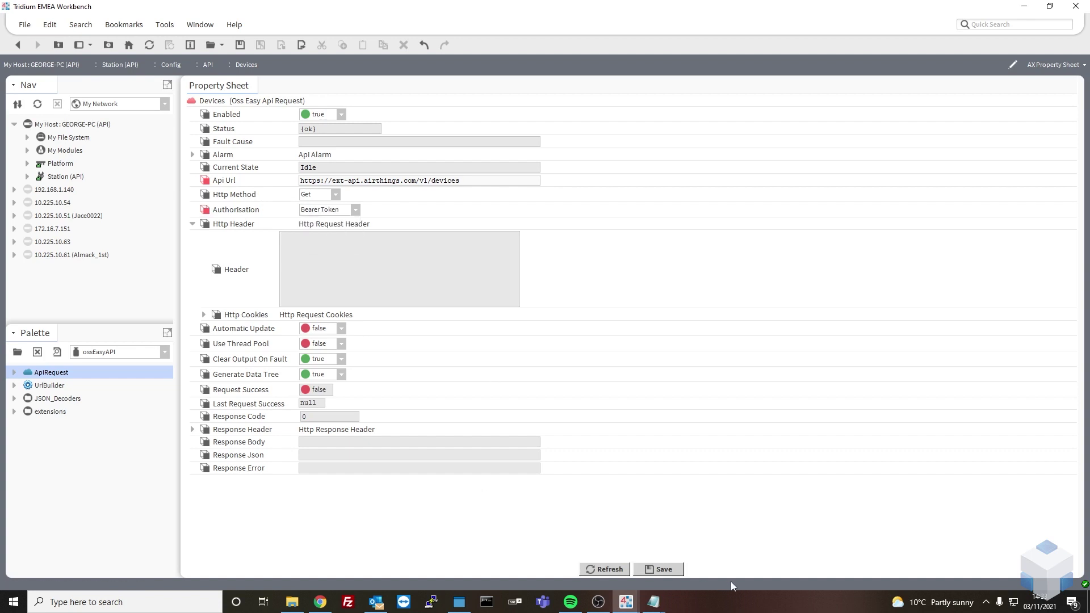
click(662, 569)
click(606, 569)
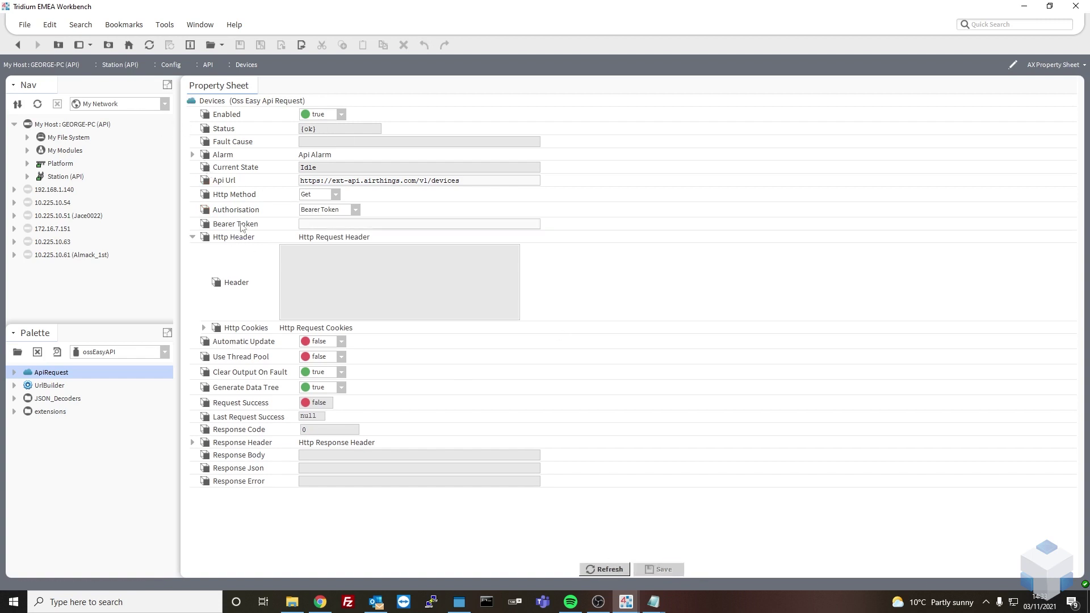
Pin Devices' Bearer Token slot and wire Token's access_token into it
click(18, 45)
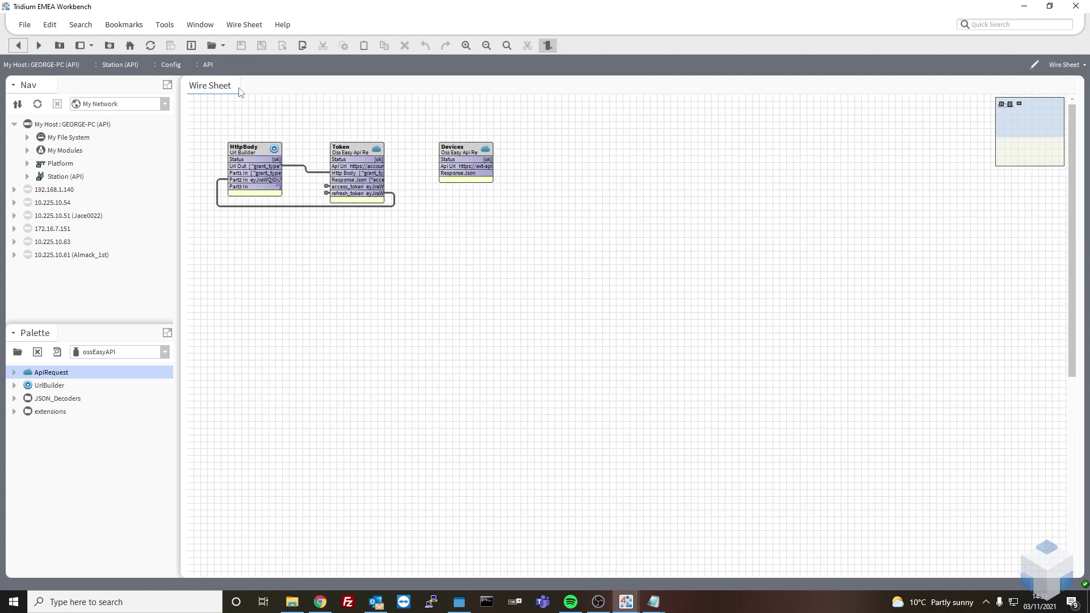
right_click(454, 147)
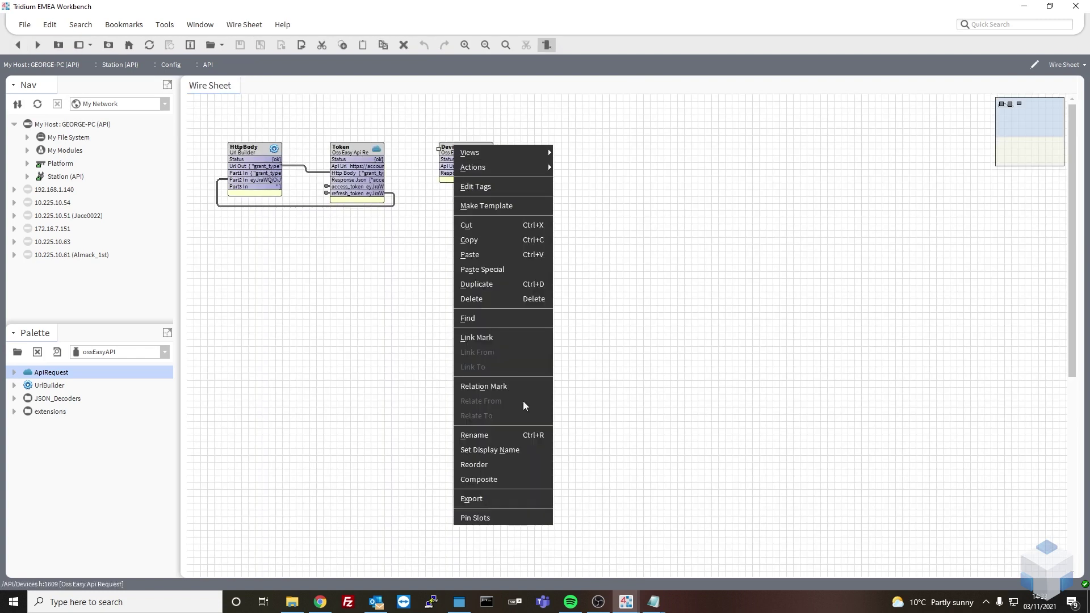
click(523, 517)
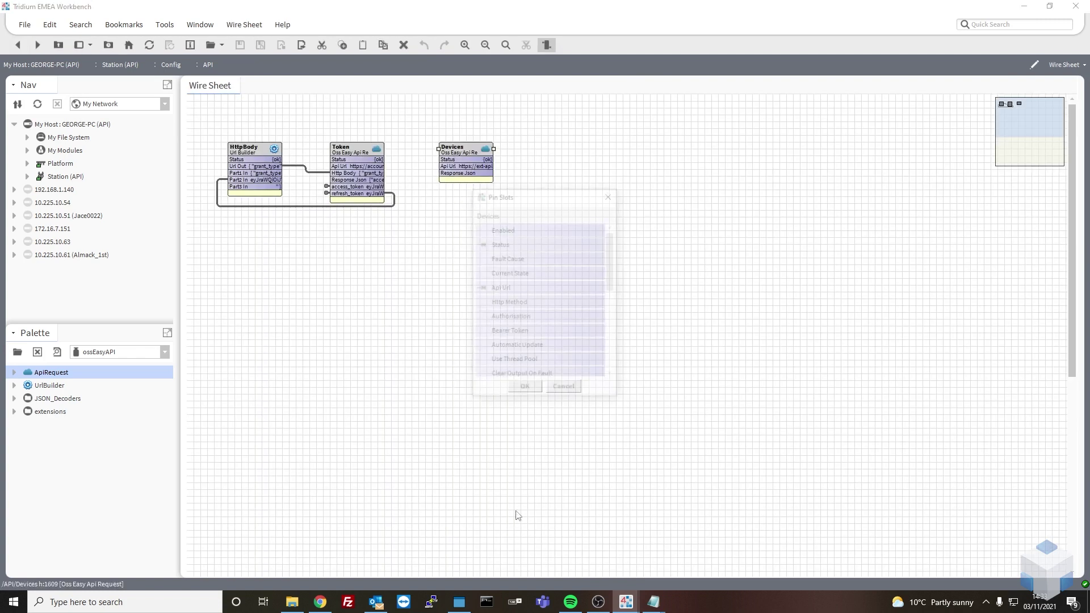
click(513, 332)
click(525, 390)
drag(373, 187, 451, 173)
Send the Devices request and expand the response's Data > devices > Idx2 entry
right_click(463, 149)
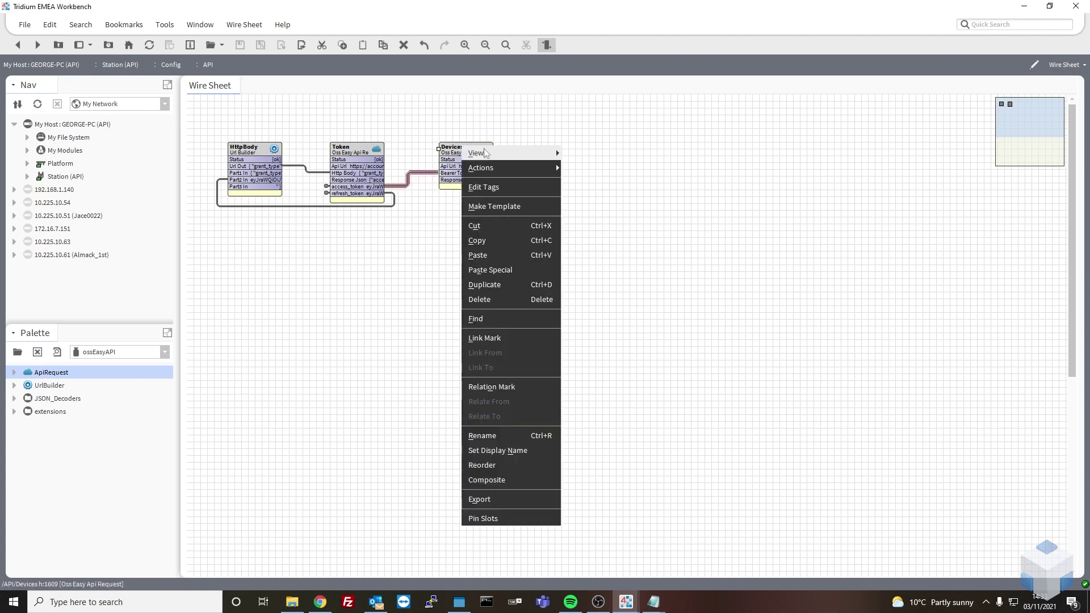
mouse_move(557, 165)
click(593, 167)
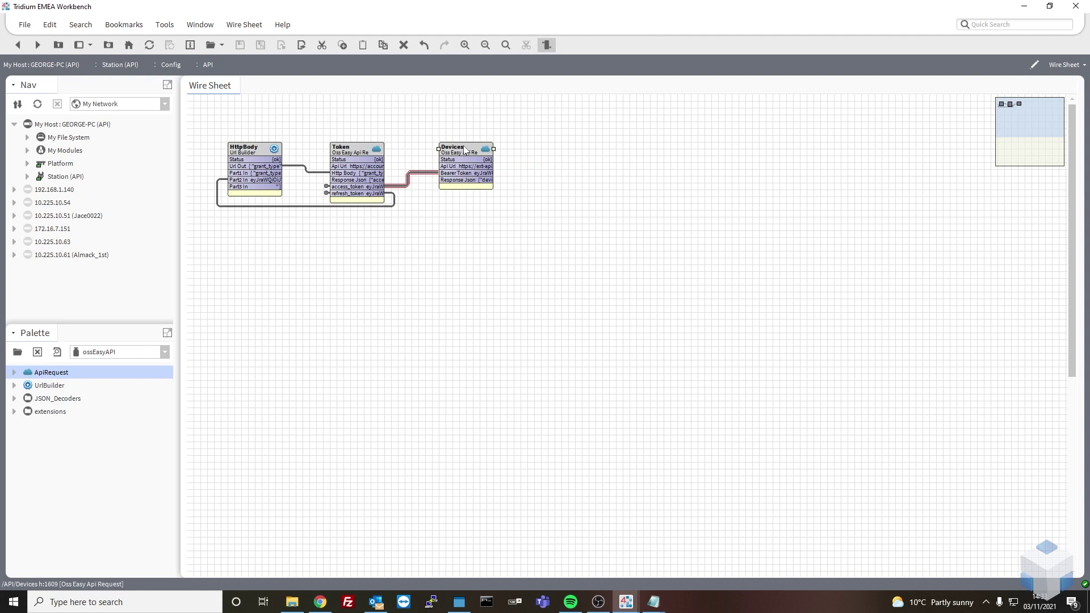
double_click(482, 150)
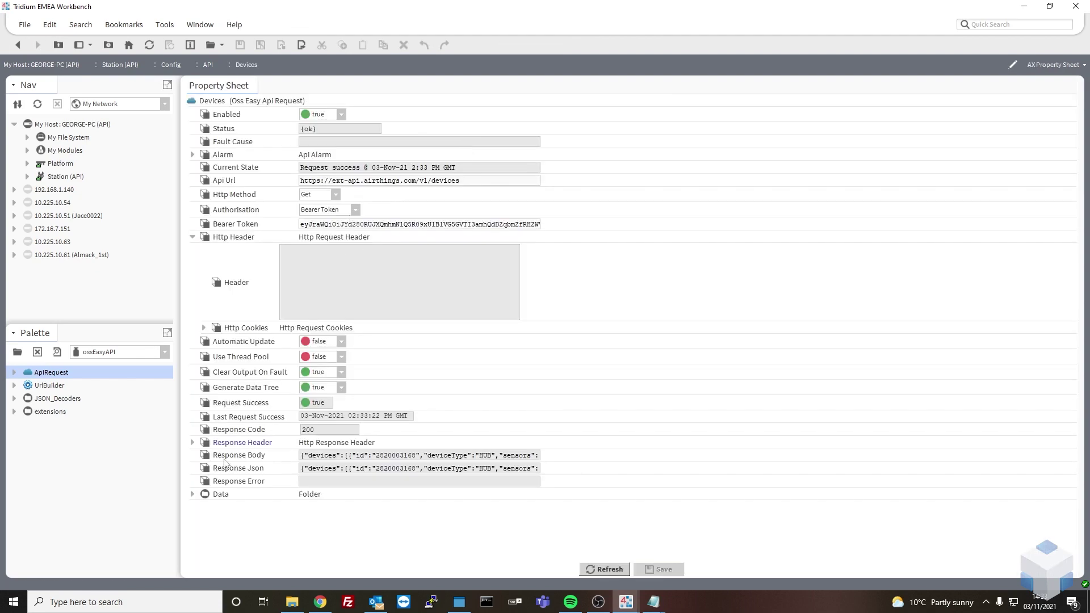
click(193, 494)
click(204, 507)
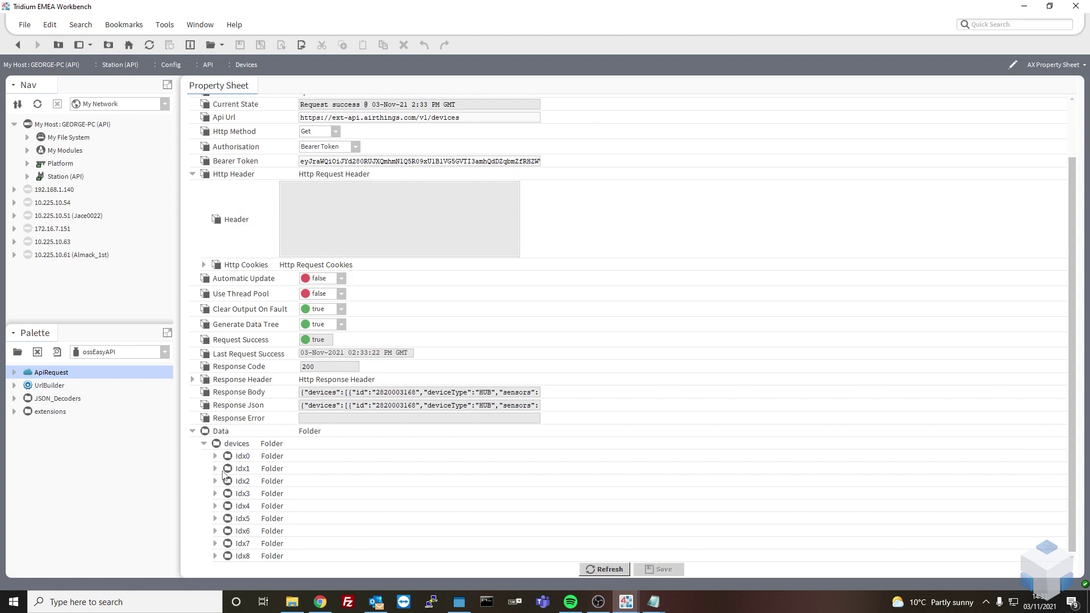
click(215, 481)
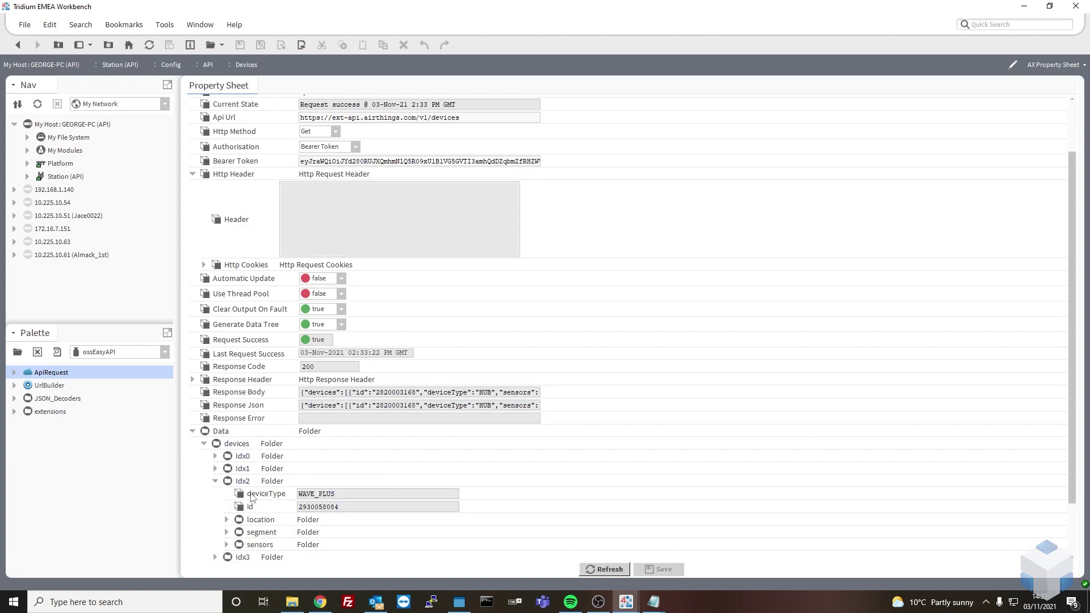
Inspect Idx2's WAVE_PLUS type, device id, location and segment names in the response
double_click(341, 493)
double_click(348, 507)
click(226, 519)
scroll(229, 522, down, 2)
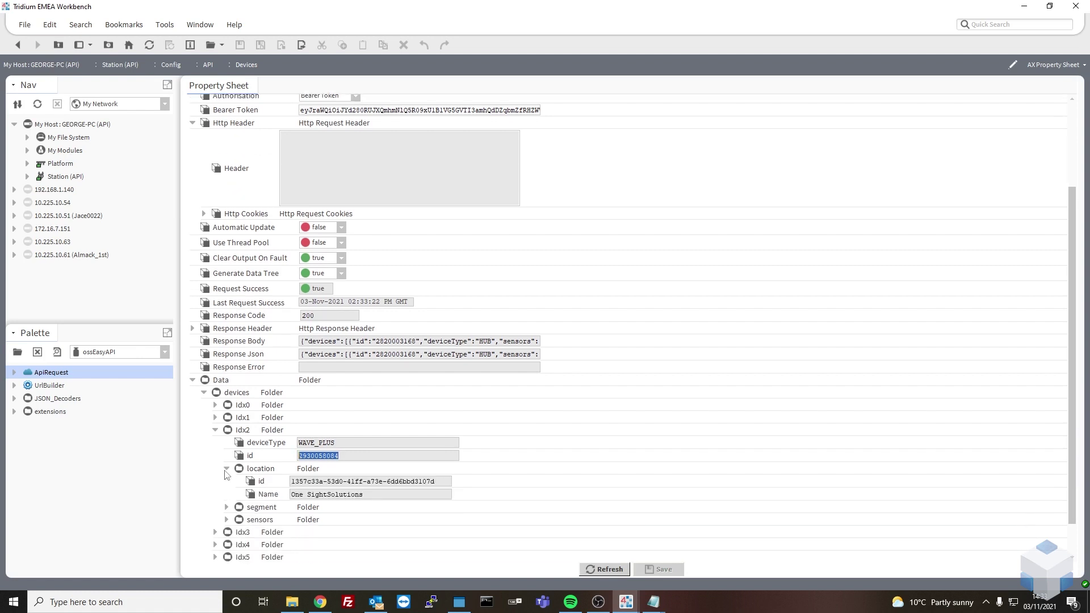
drag(364, 495, 273, 496)
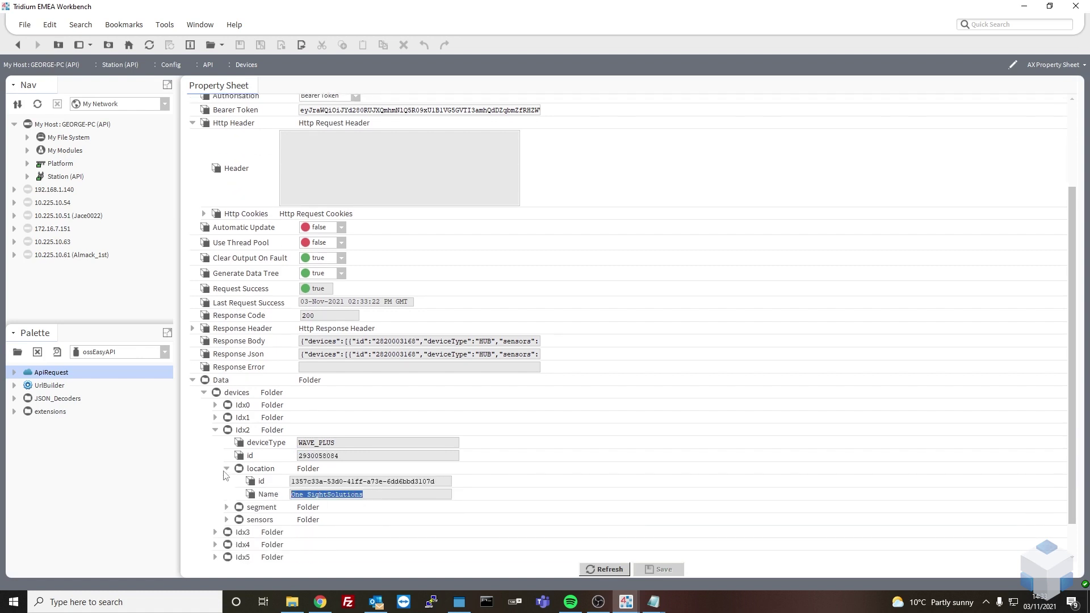
click(226, 468)
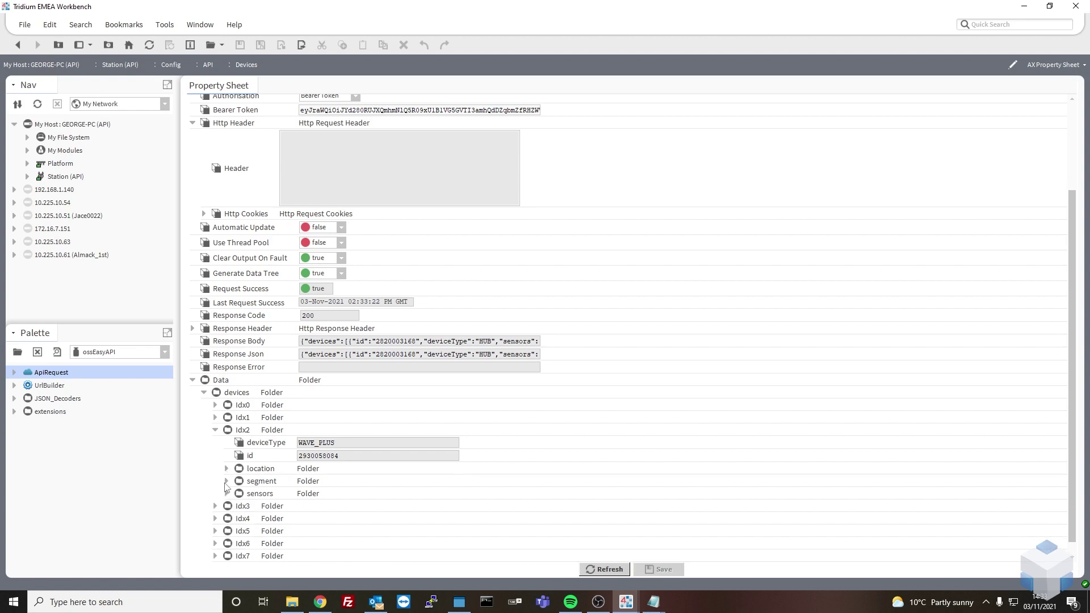
click(226, 481)
scroll(363, 520, down, 1)
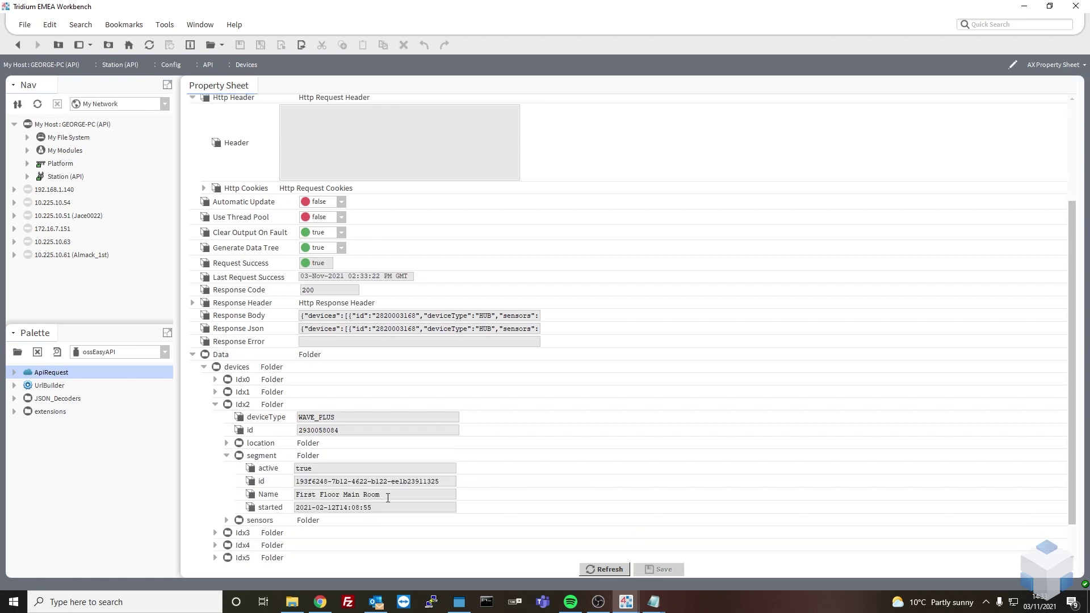
drag(388, 498, 301, 493)
click(415, 495)
click(18, 45)
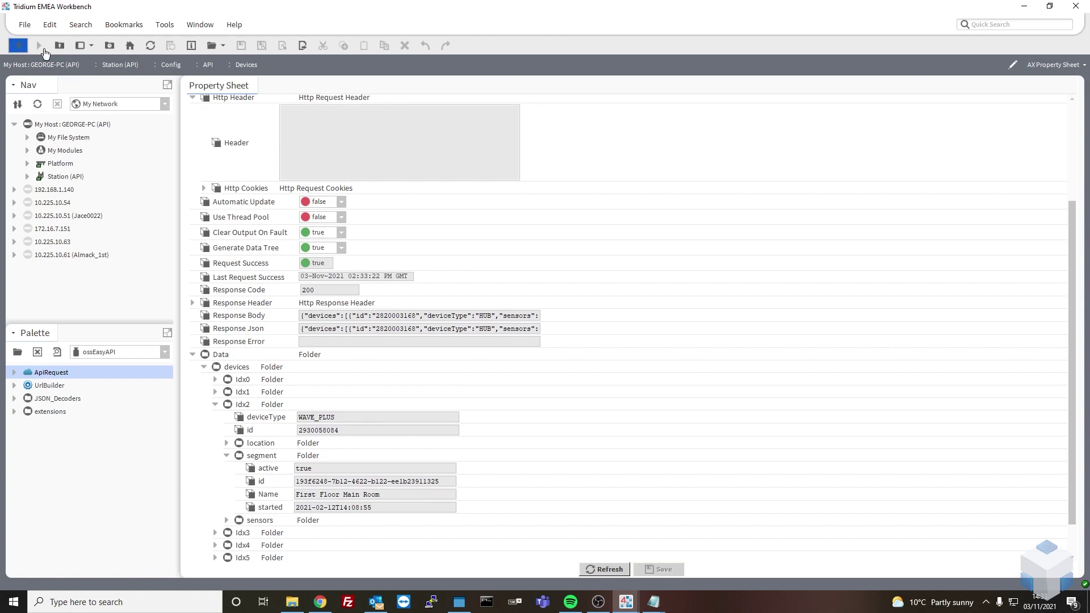
Expose Idx2's id and segment Name as Devices outputs via Composite, with name listed first
right_click(440, 149)
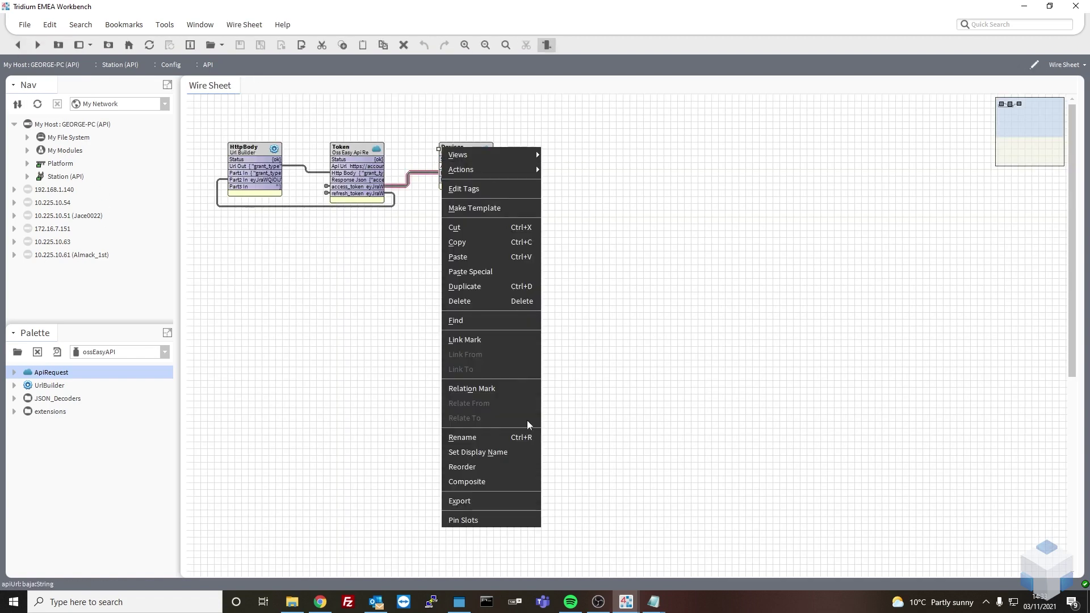
click(514, 481)
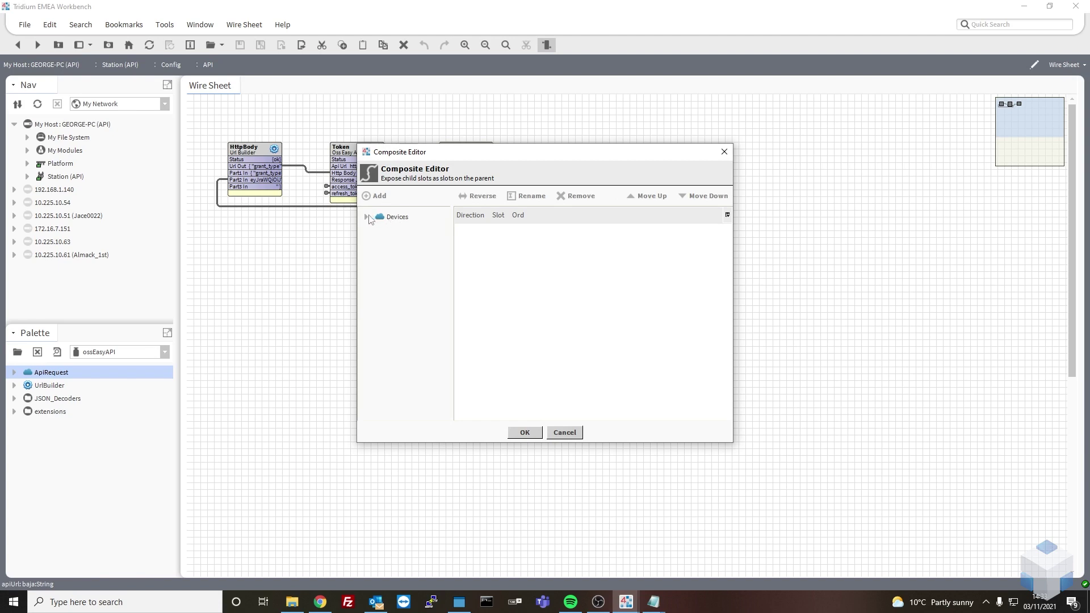
click(366, 217)
click(379, 269)
click(393, 282)
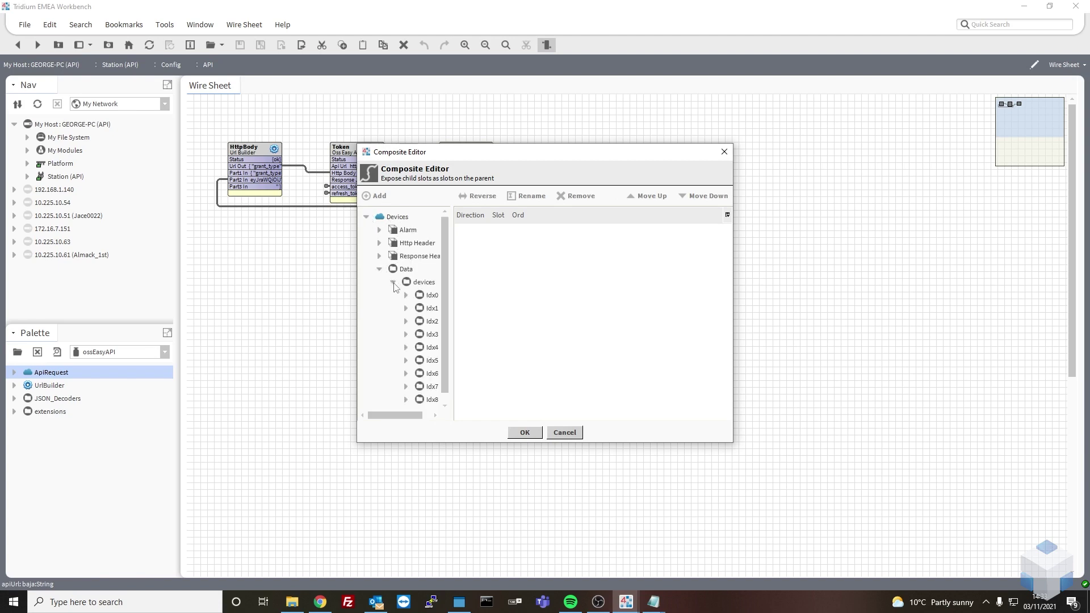
click(406, 321)
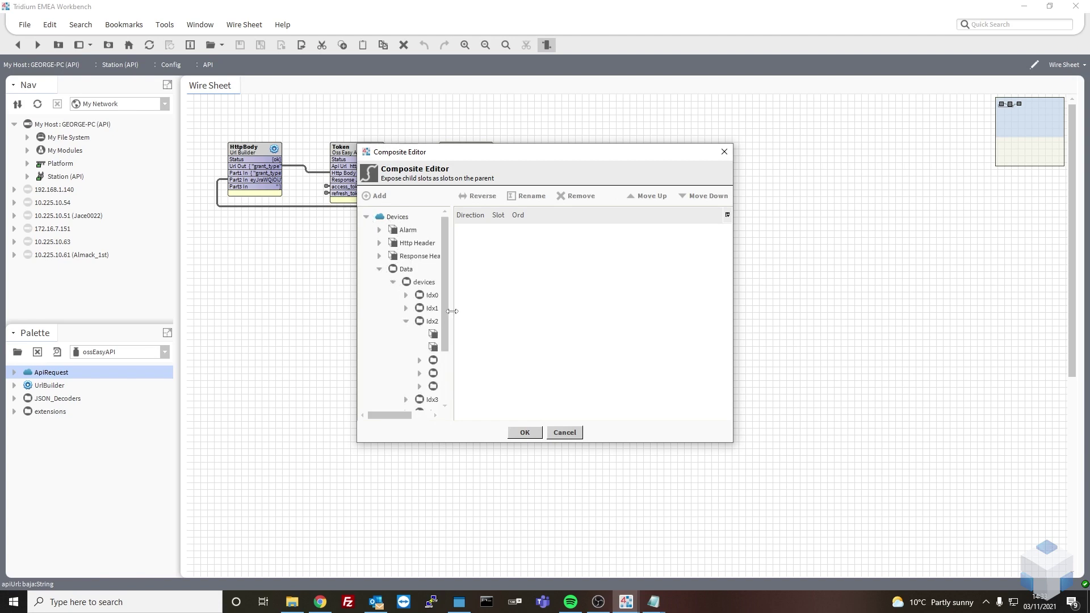
drag(452, 311, 546, 320)
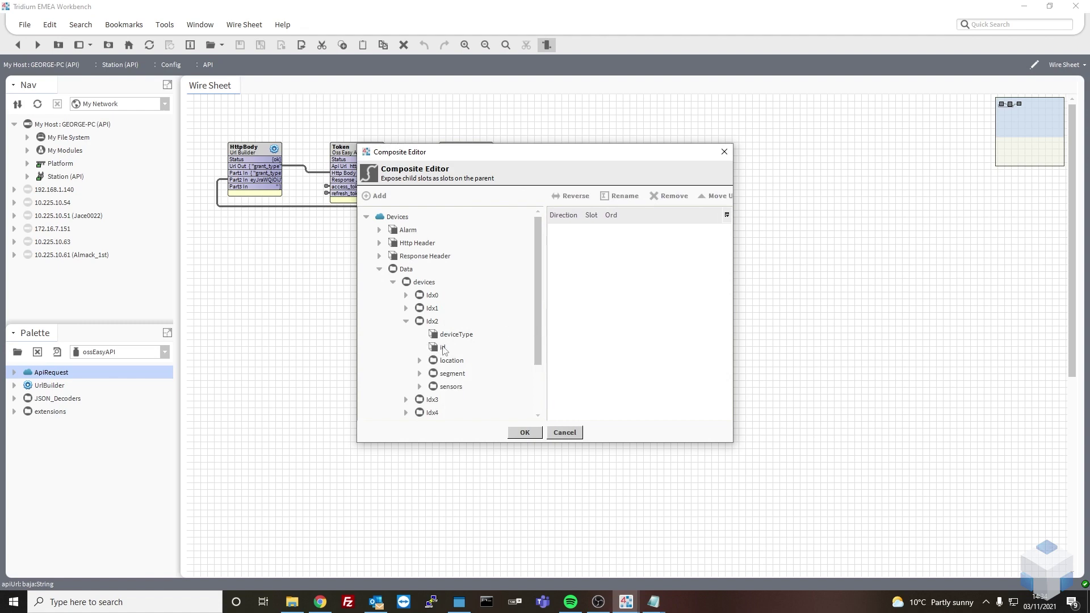
double_click(443, 347)
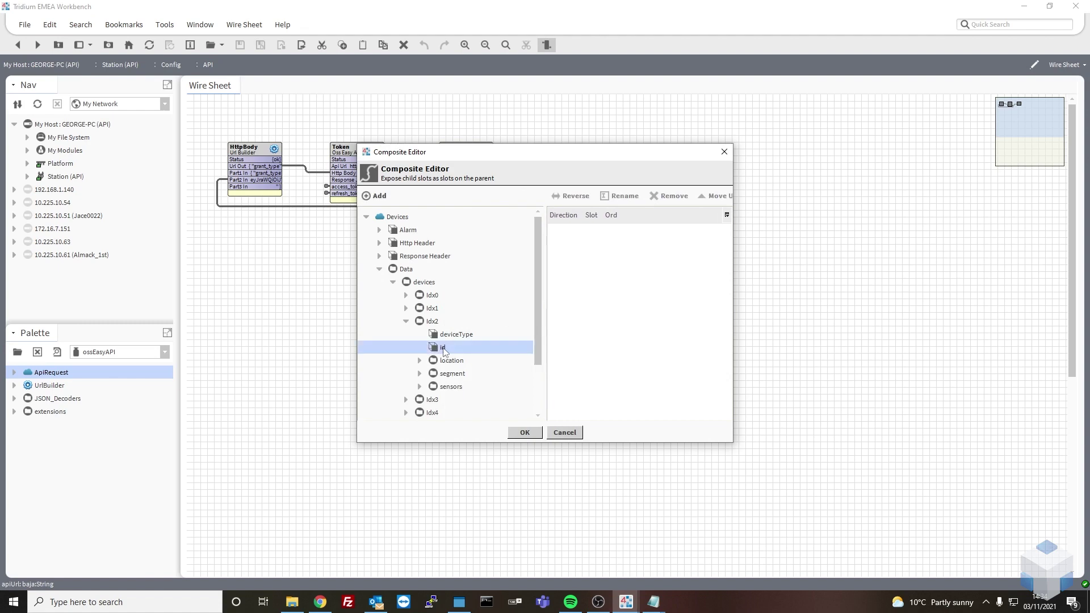
click(419, 373)
double_click(461, 399)
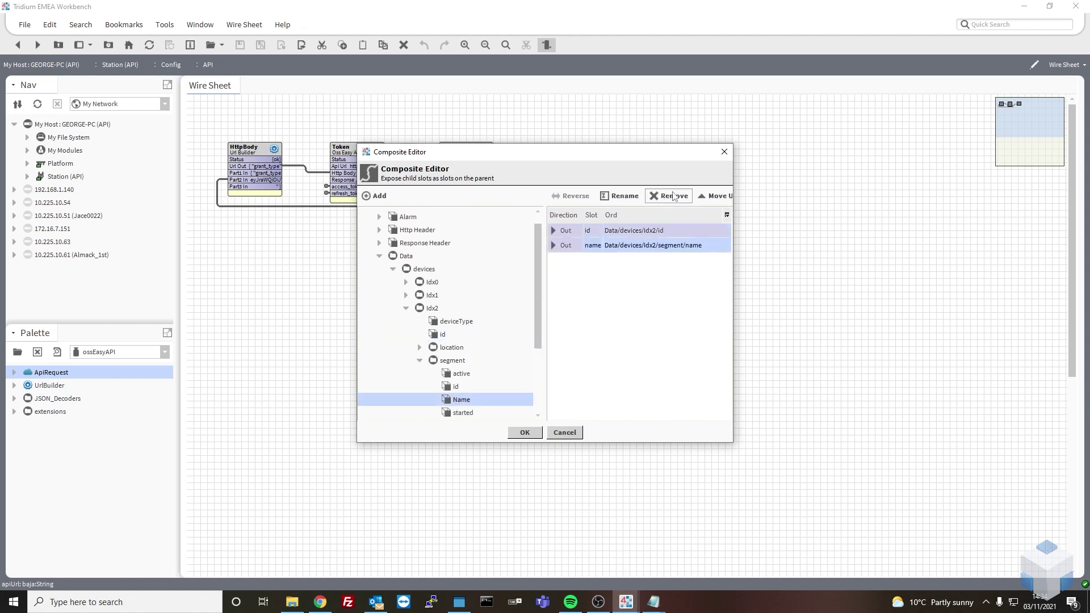
click(714, 196)
click(525, 432)
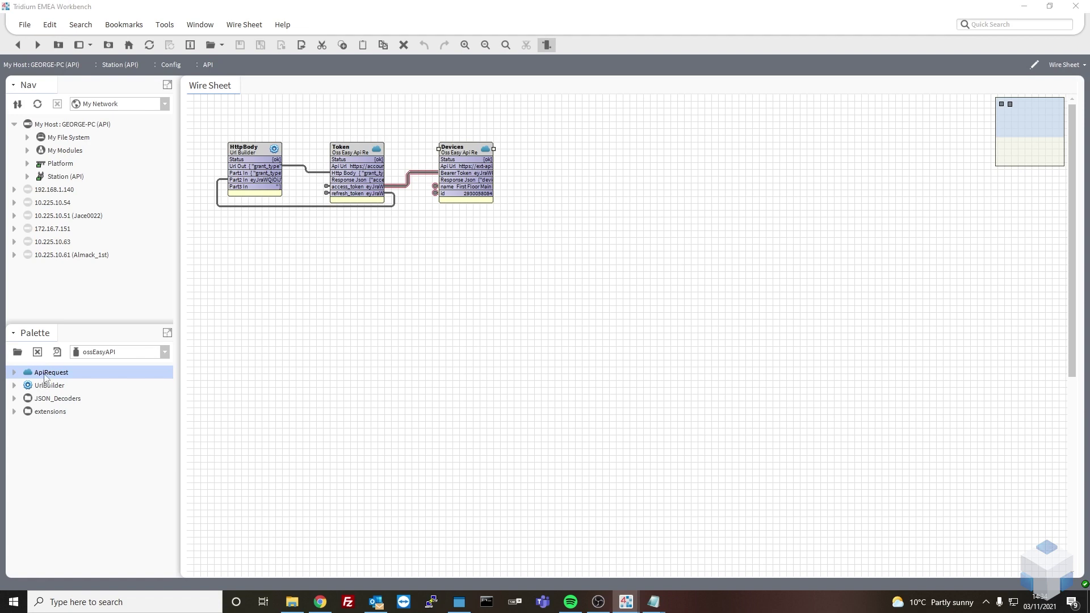
Add a new API request named Firstfloormaindata and widen its block
drag(49, 373, 51, 375)
drag(625, 156, 625, 157)
text(Firstfloormaindata)
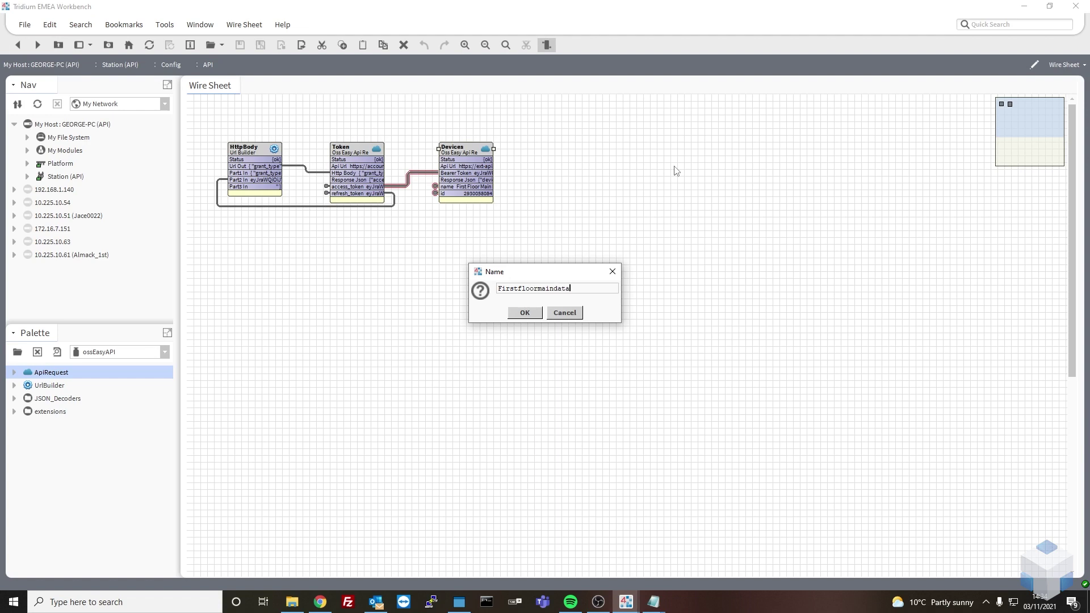
key(Return)
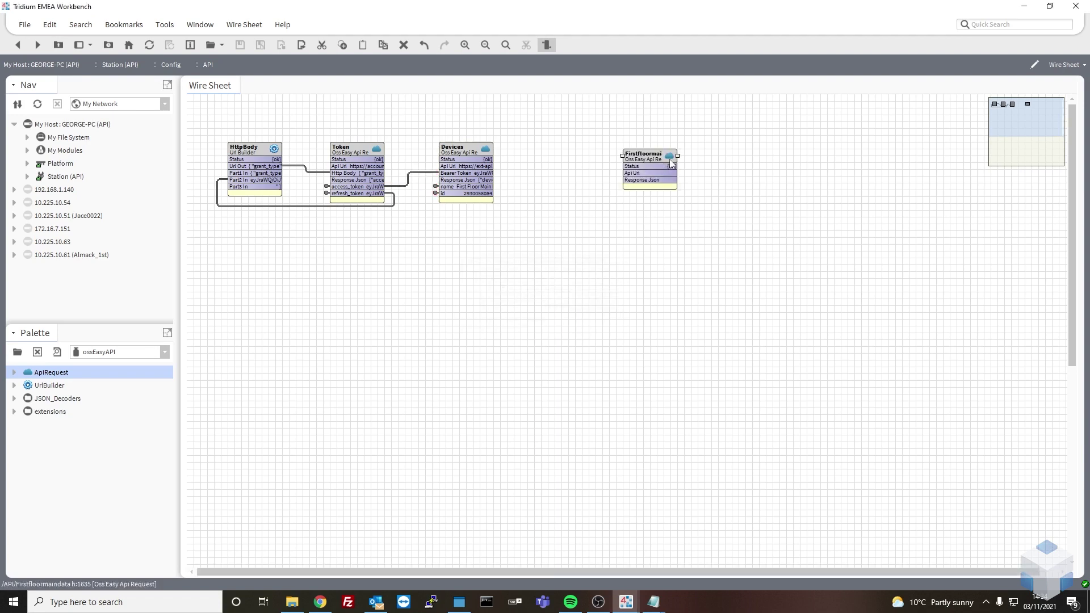
drag(677, 156, 741, 152)
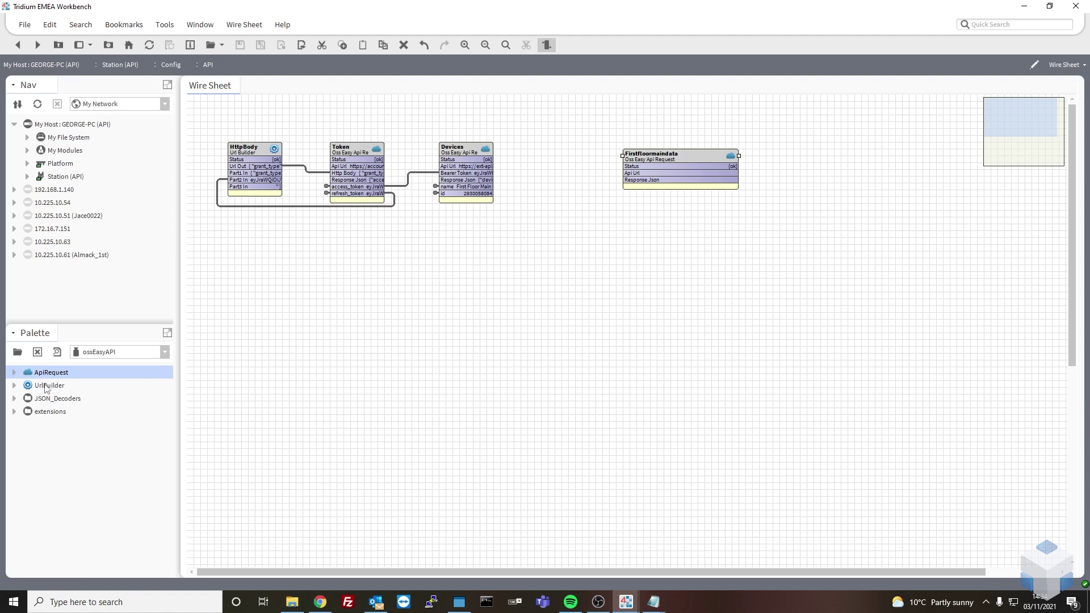
Add a Url Builder named S/N-URL and open its properties
drag(46, 387, 538, 165)
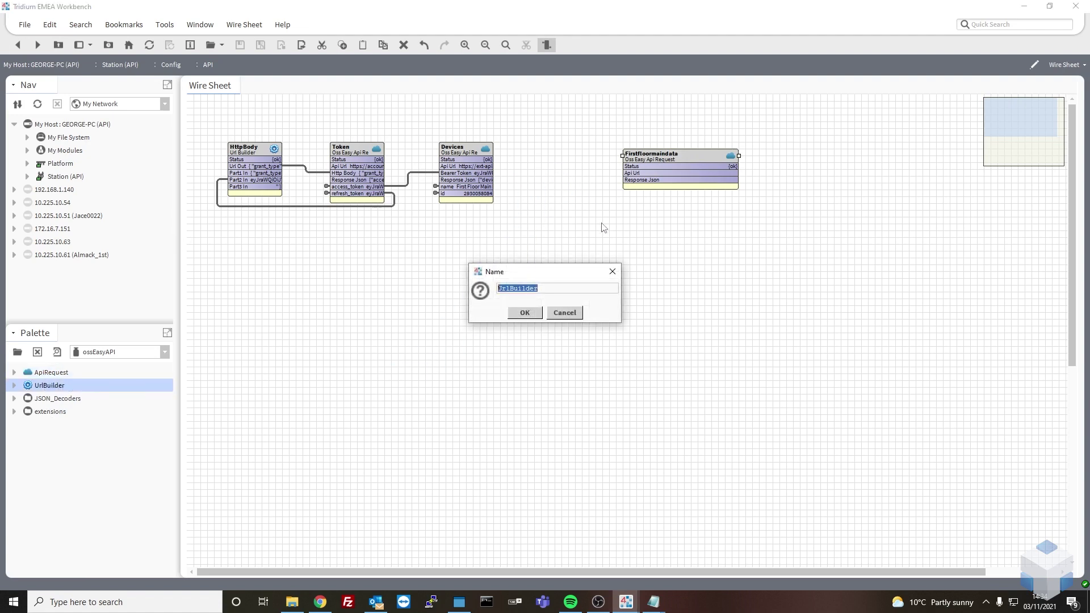
text(S/N-URL)
key(Return)
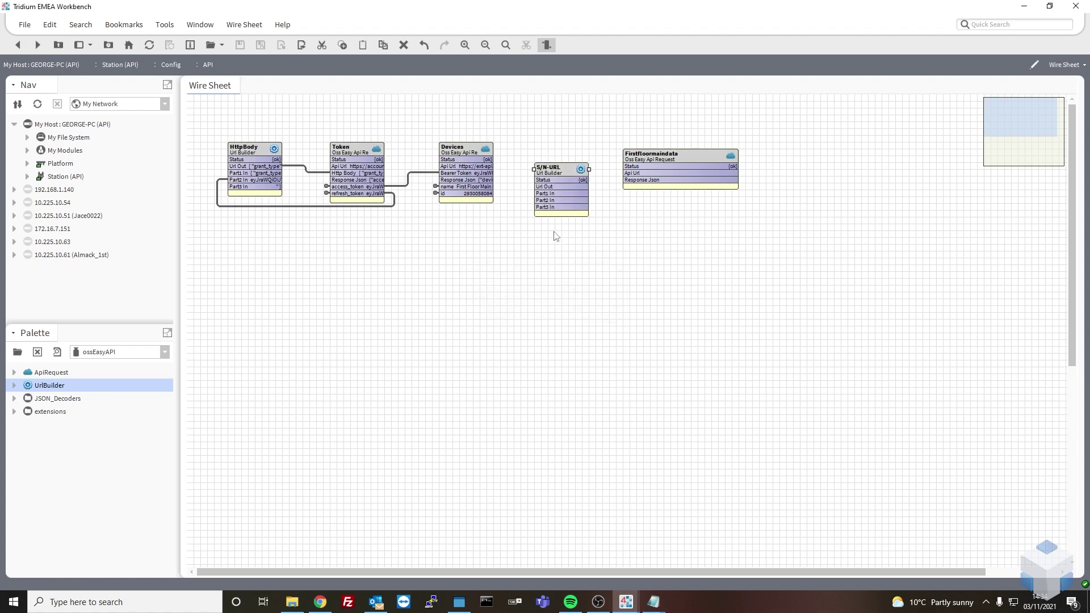
double_click(557, 175)
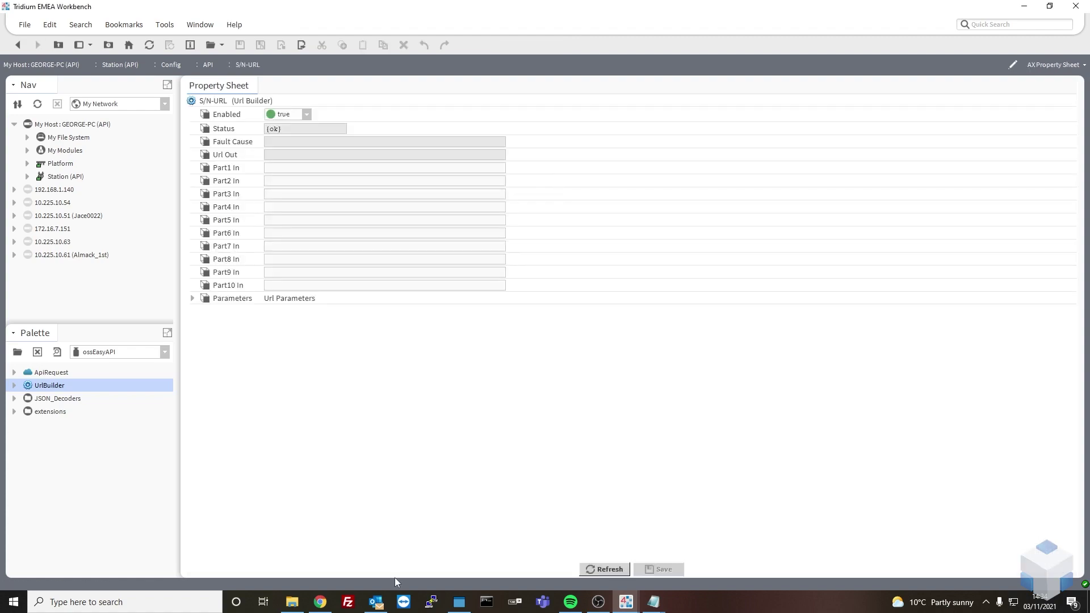
Check the /devices/{serialNumber}/latest-samples path on the Device samples latest-values docs page
click(320, 602)
click(857, 213)
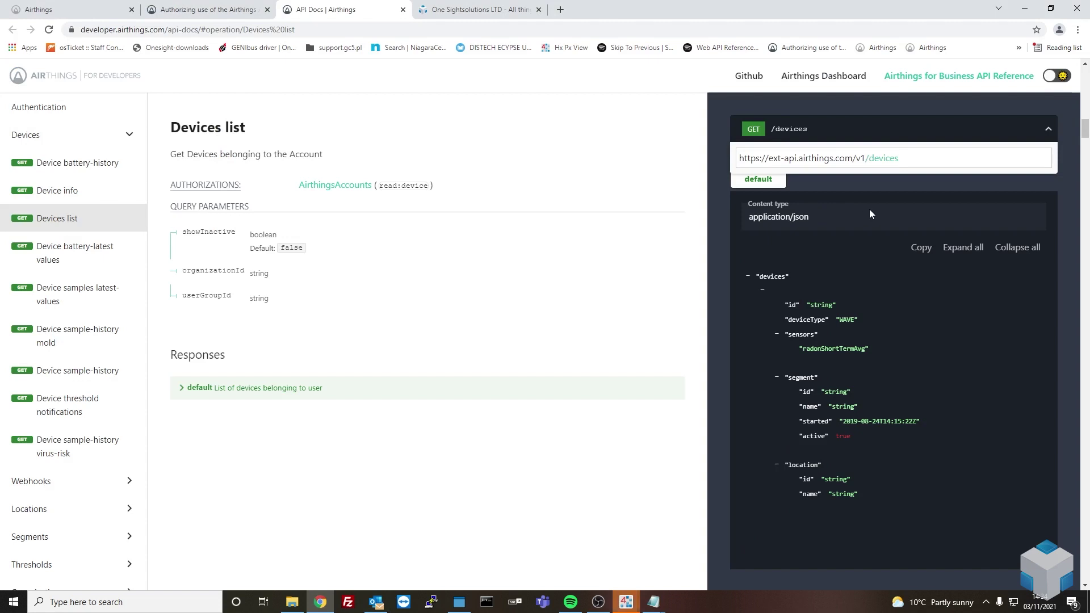
click(72, 294)
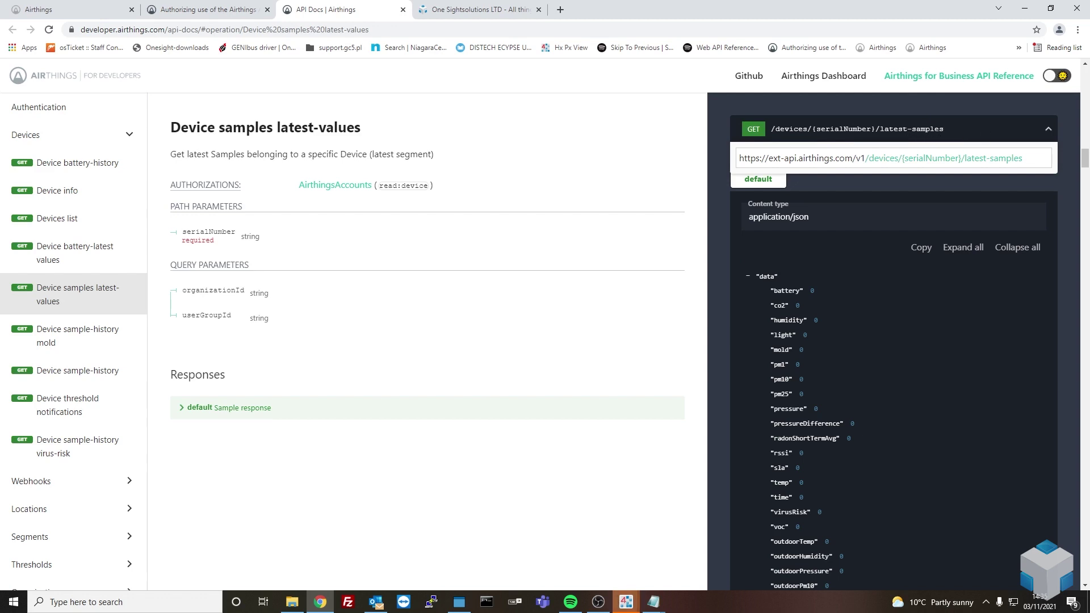
key(alt+Tab)
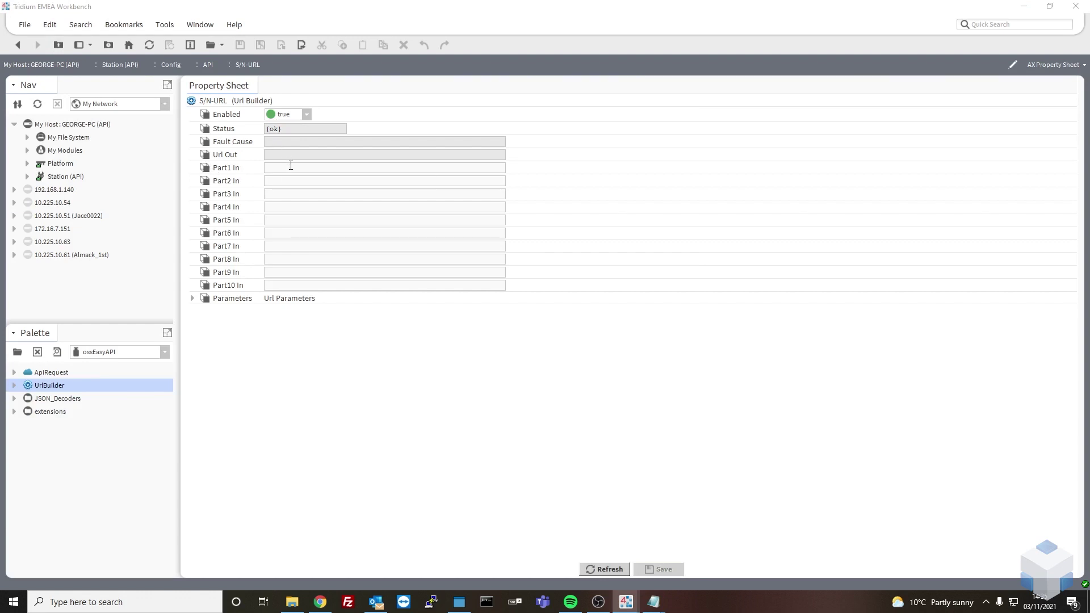
Set S/N-URL Part1 to the devices base URL, Part3 to /latest-samples, and wire Devices id into Part2
text(https://ext-api.airthings.com/v1/devices/)
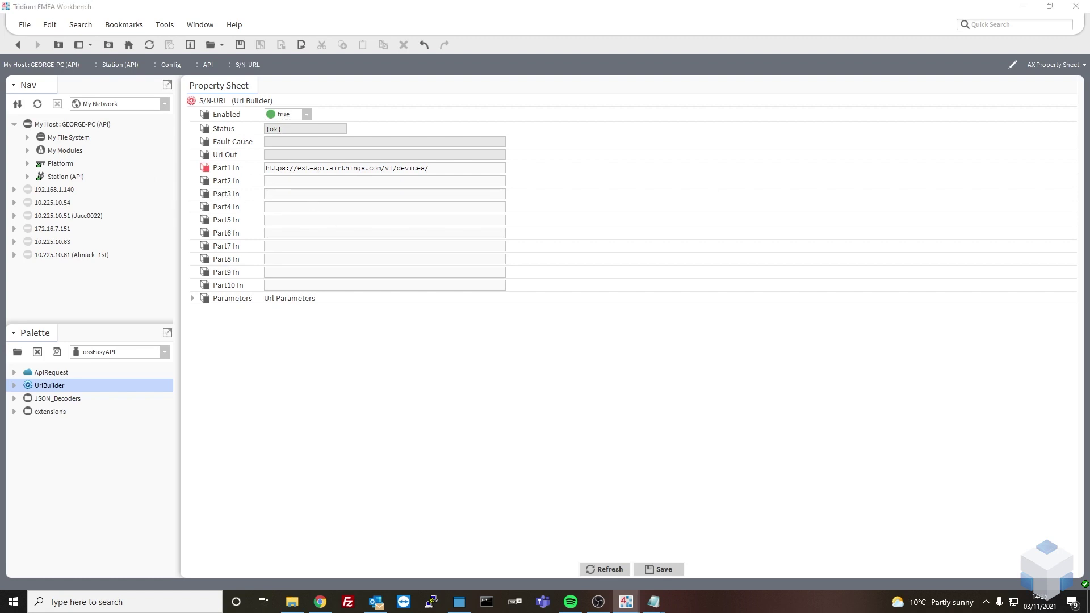
click(378, 196)
text(/latest-samples)
click(319, 602)
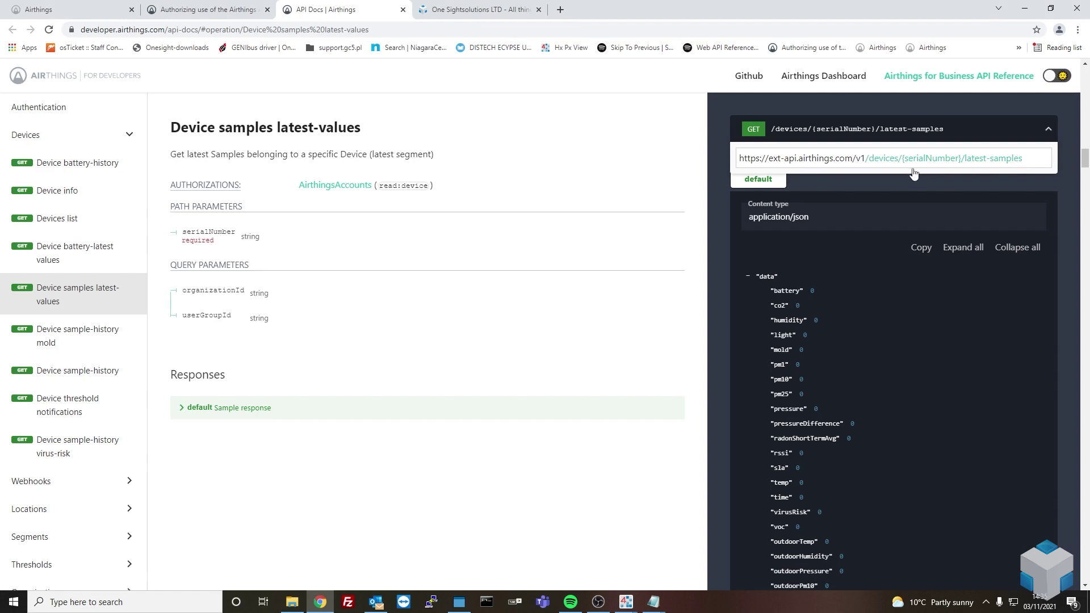
click(626, 602)
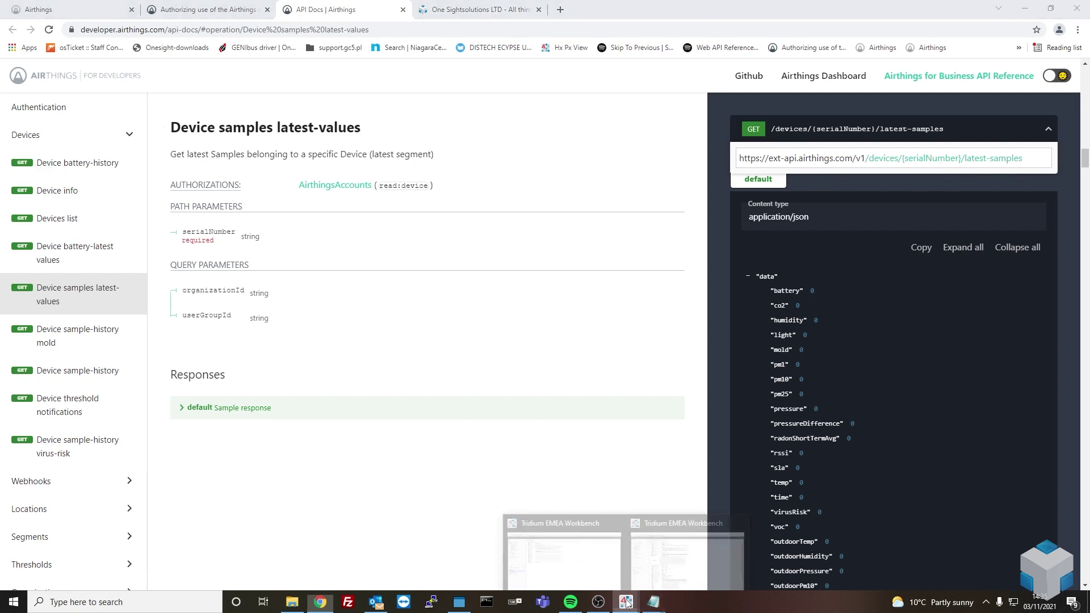
click(563, 559)
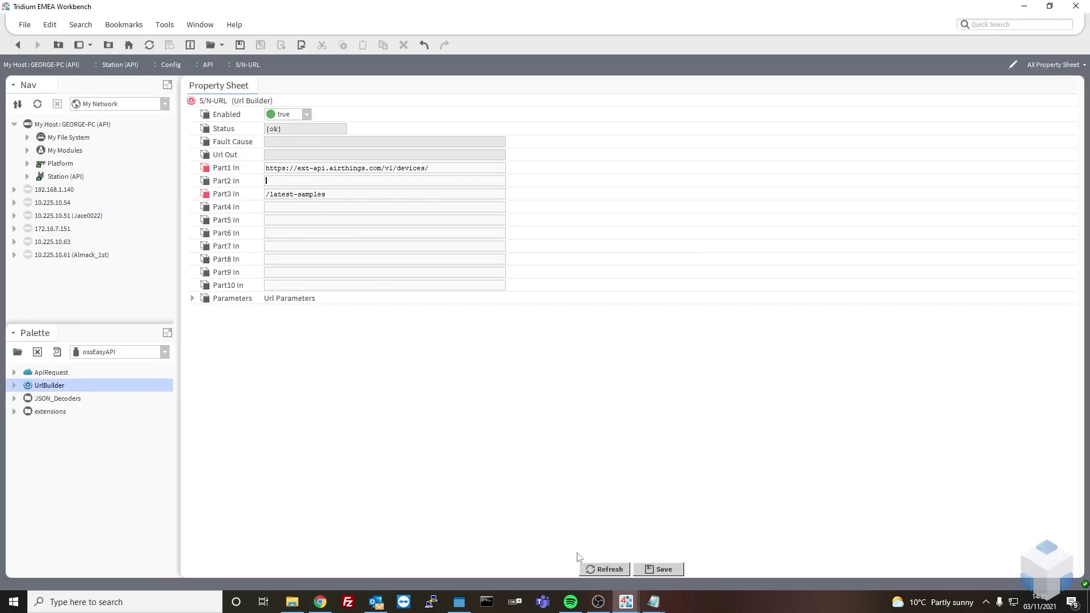
click(658, 569)
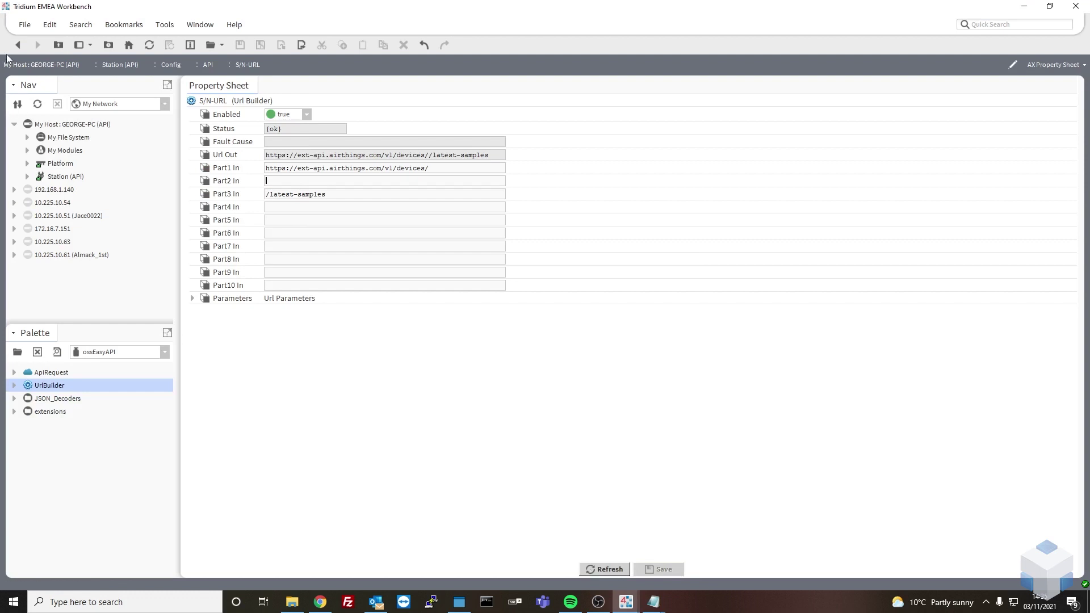
click(18, 45)
drag(487, 193, 545, 200)
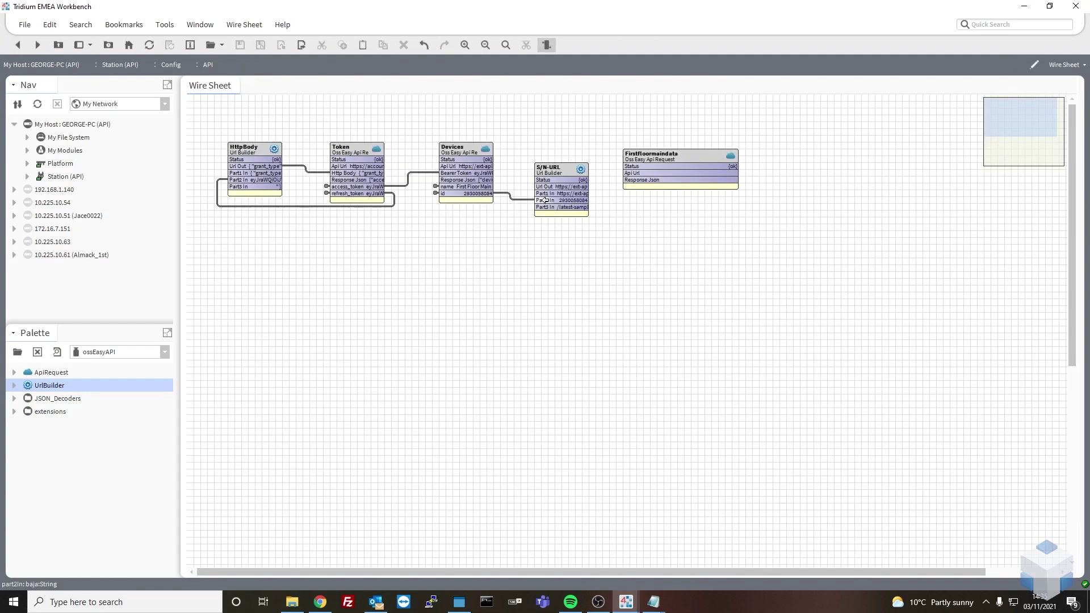
Switch Firstfloormaindata's authorisation to Bearer Token, saving and refreshing its properties
right_click(649, 171)
double_click(644, 160)
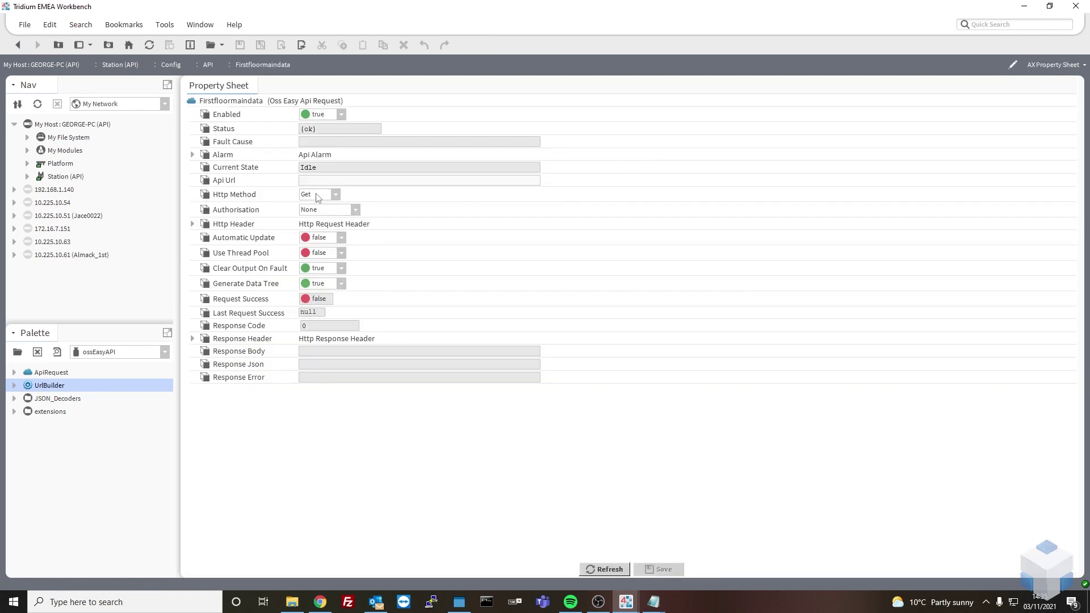
click(341, 210)
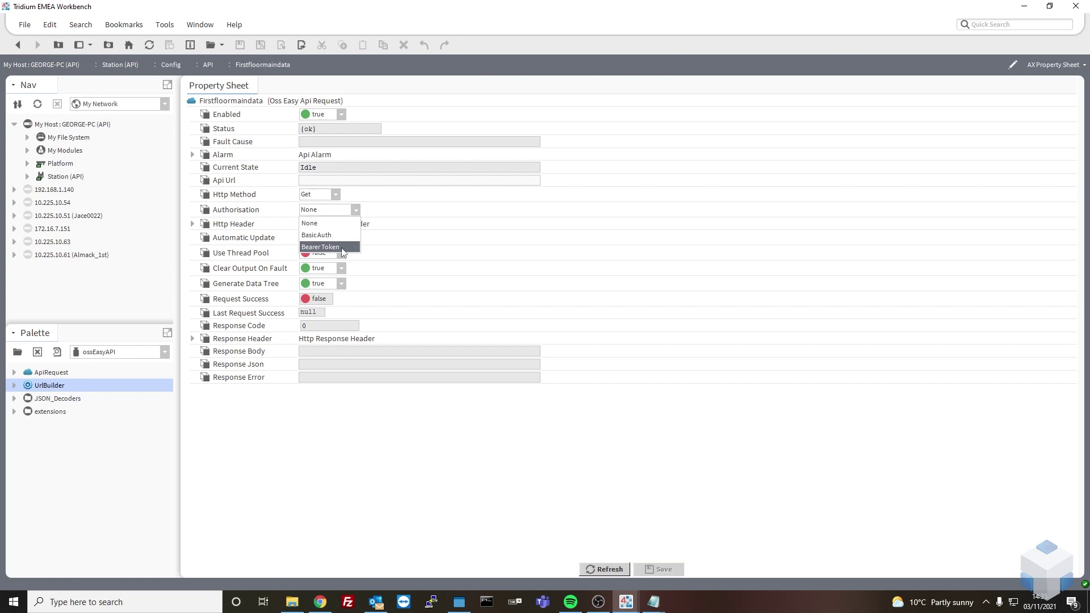
click(344, 247)
click(662, 570)
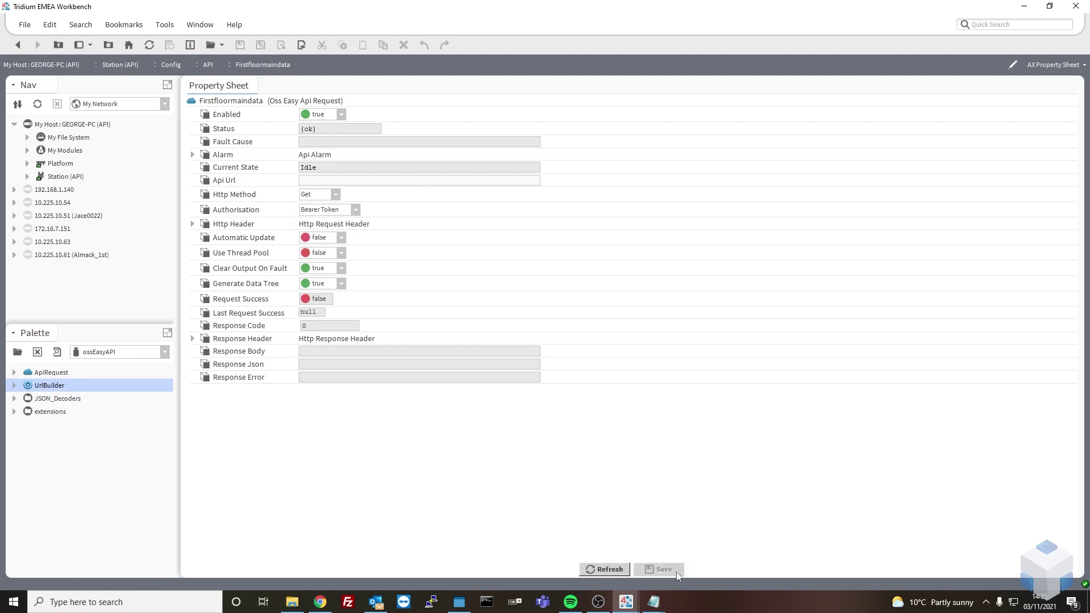
click(617, 569)
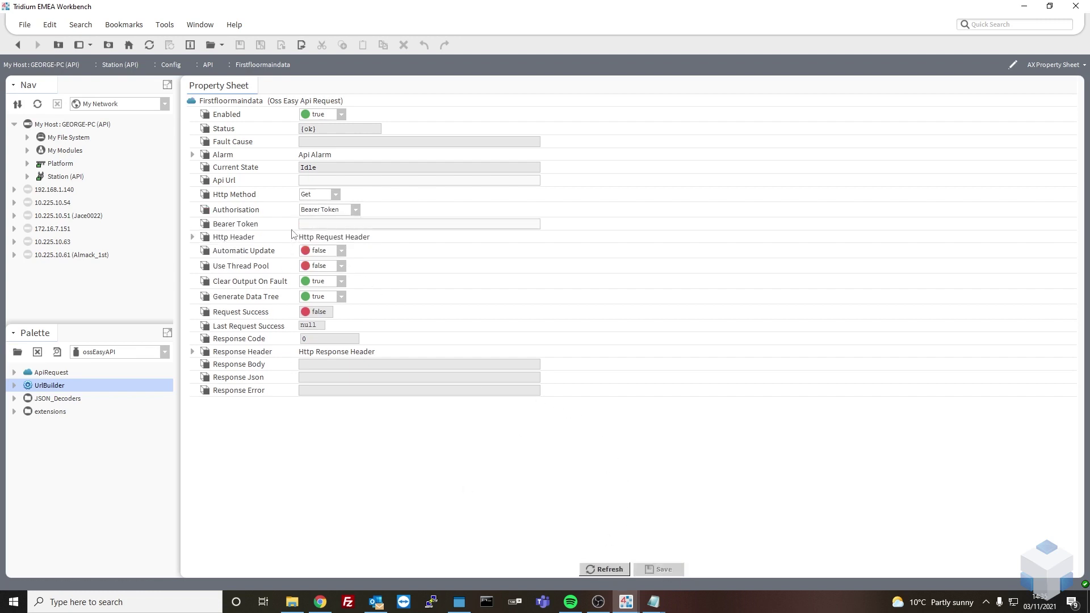
Pin Firstfloormaindata's Bearer Token slot and link Token's access_token output into it
click(18, 45)
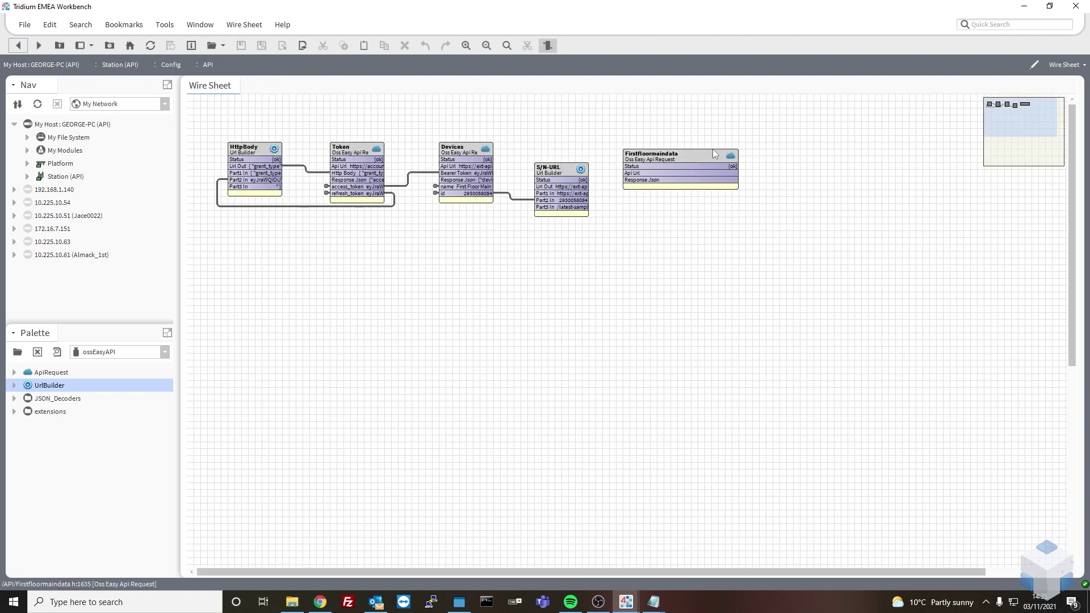
right_click(674, 157)
click(697, 525)
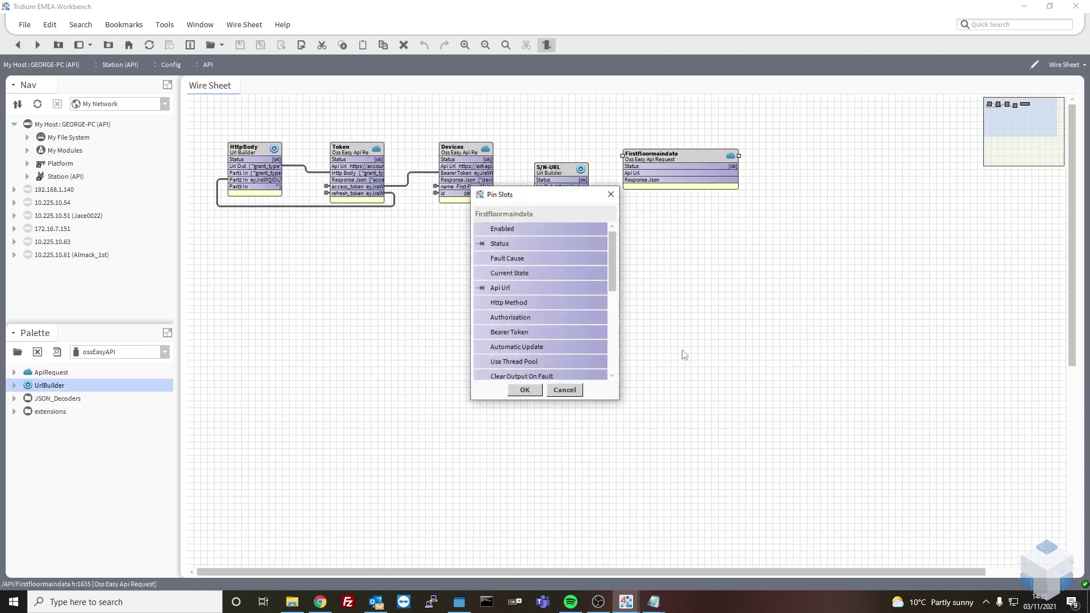
click(518, 332)
click(532, 390)
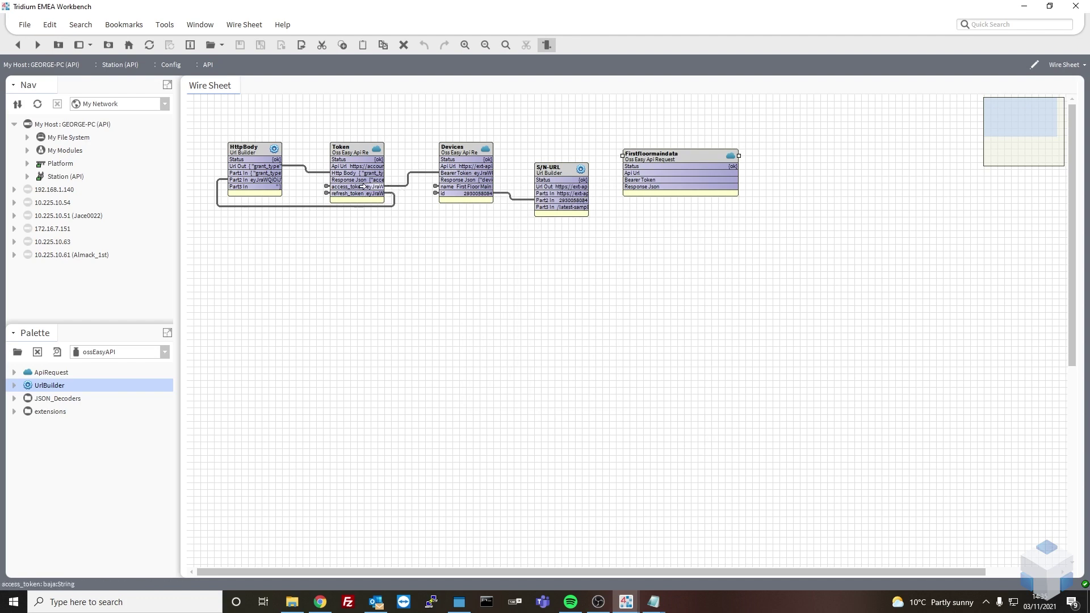
drag(386, 185, 630, 180)
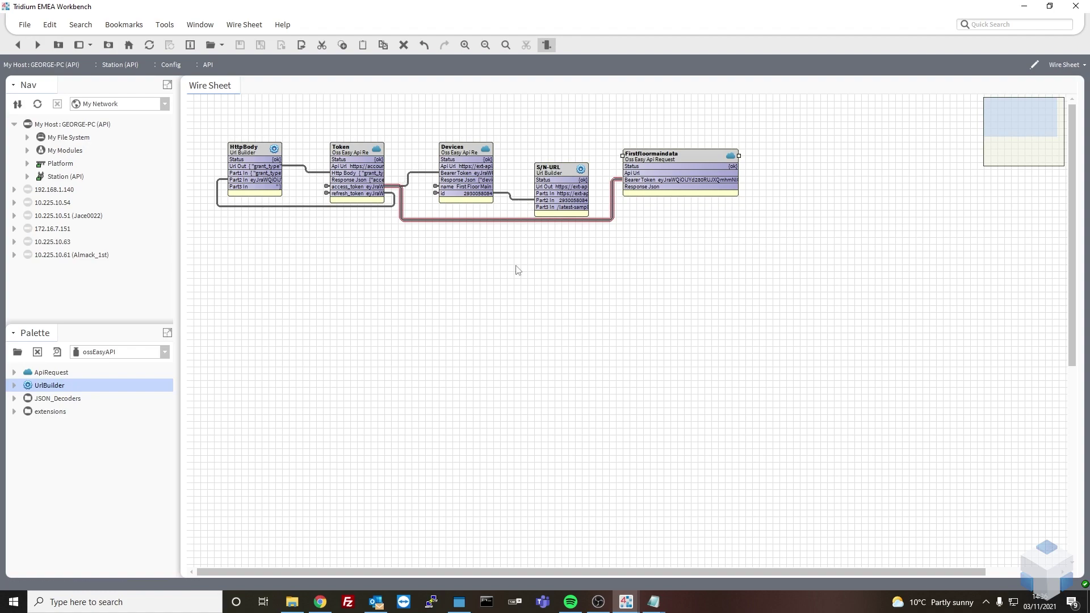
click(320, 602)
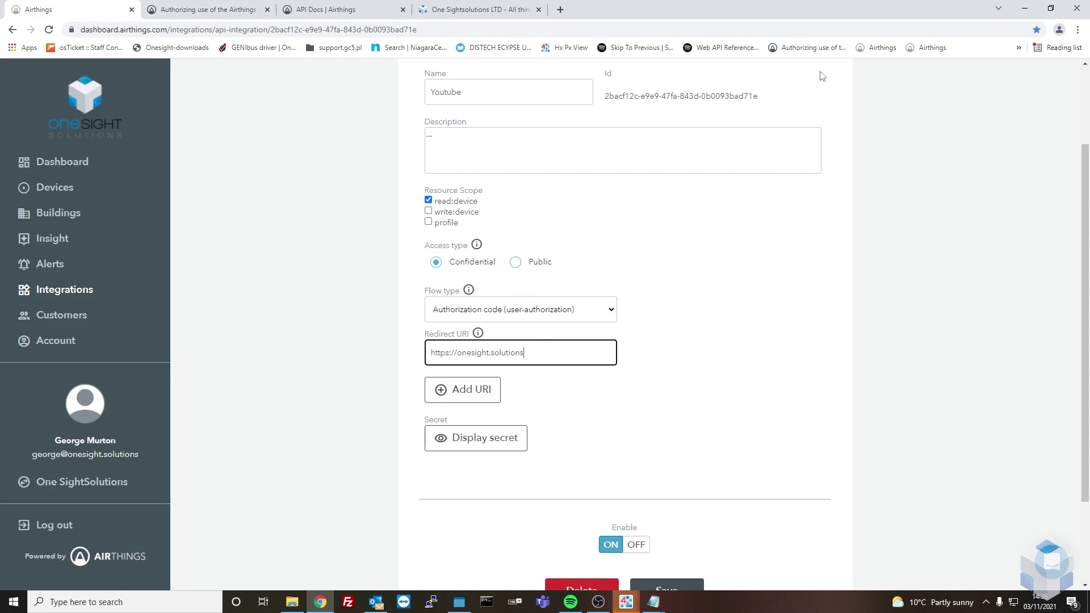
scroll(603, 273, up, 3)
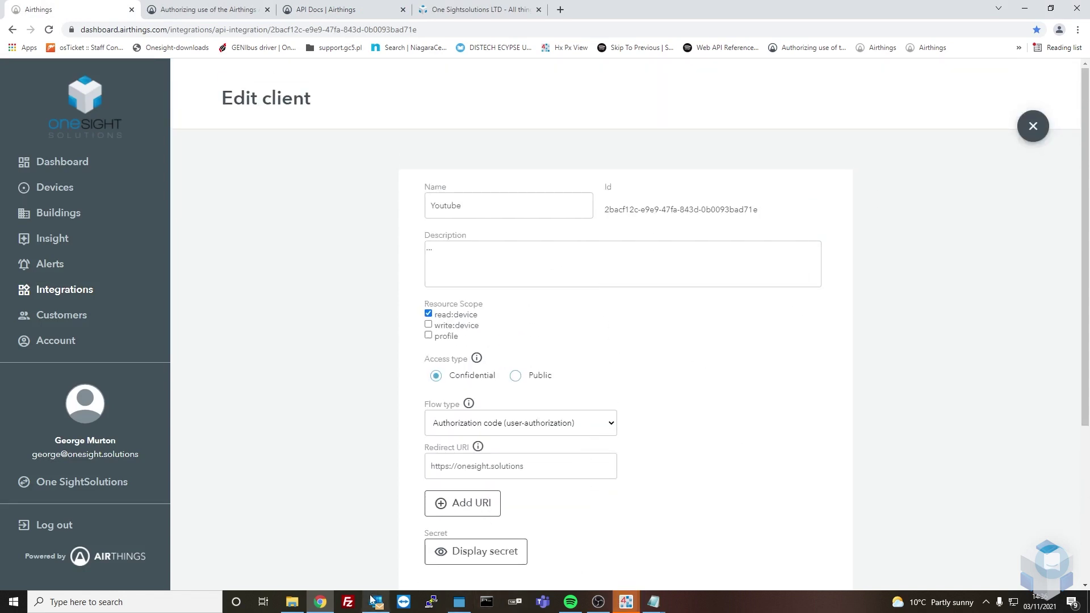
Nudge the S/N-URL block upward and send Firstfloormaindata's API request
mouse_move(627, 600)
click(568, 554)
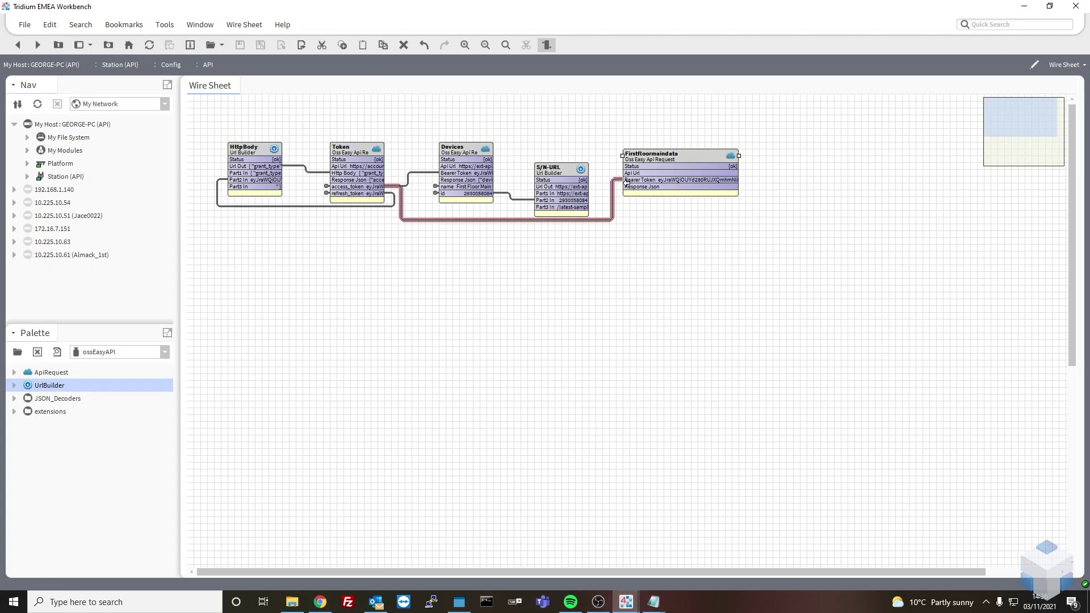
drag(582, 193, 628, 173)
right_click(673, 159)
mouse_move(693, 178)
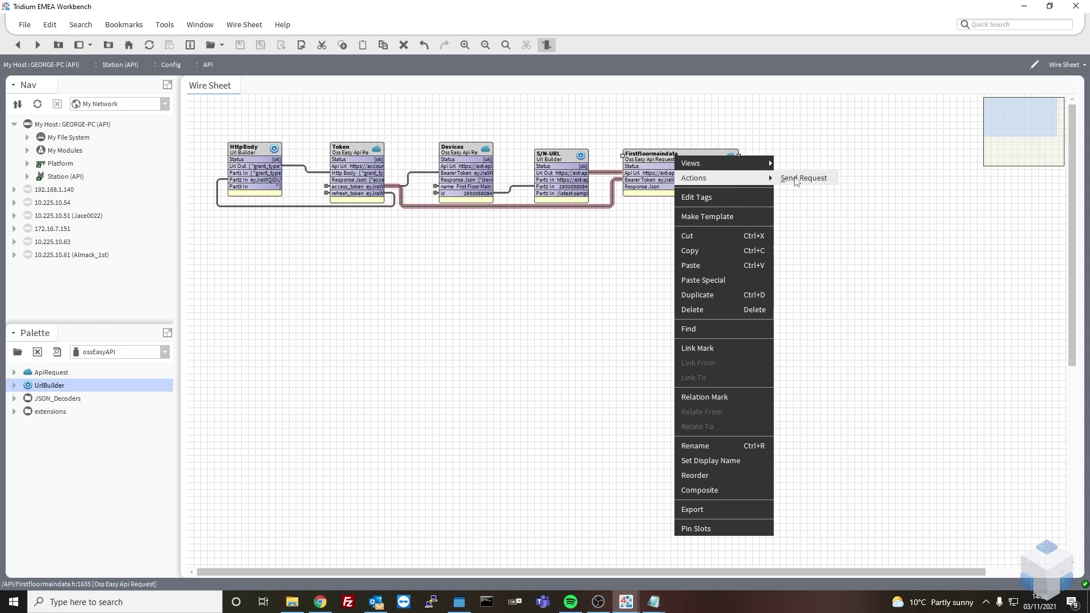
click(802, 178)
Show Firstfloormaindata's returned Data > data values: code 200, co2 946.0, humidity 45.0, temp 21.4
double_click(721, 159)
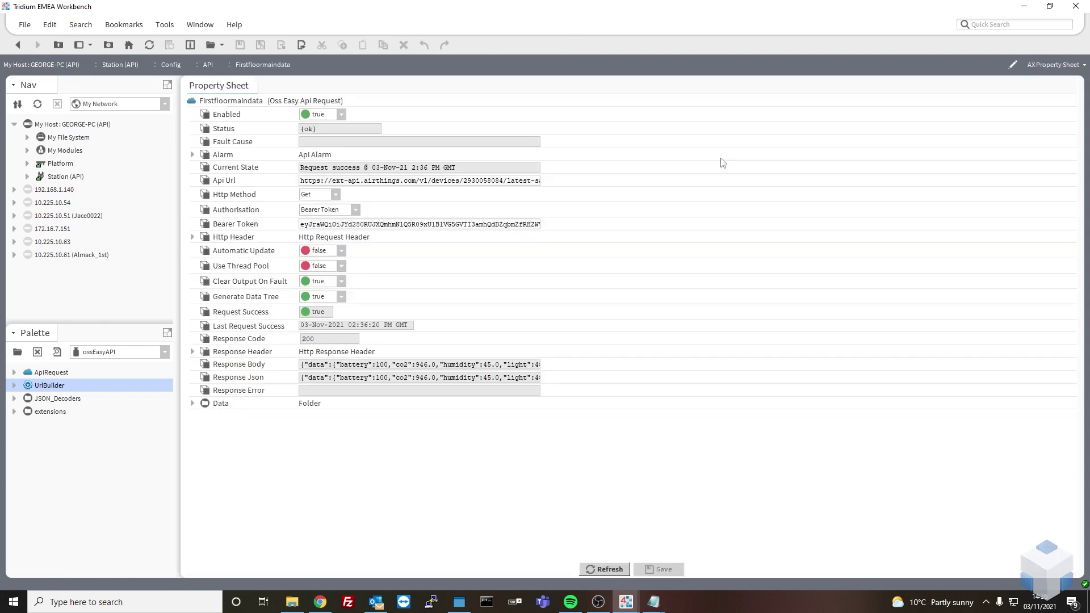
click(192, 403)
click(204, 416)
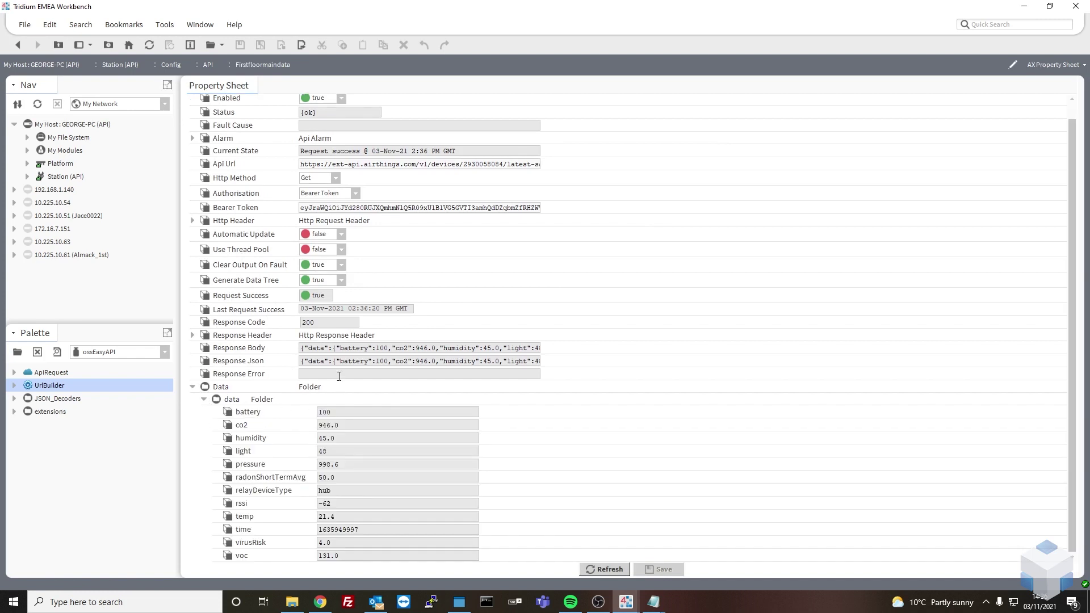